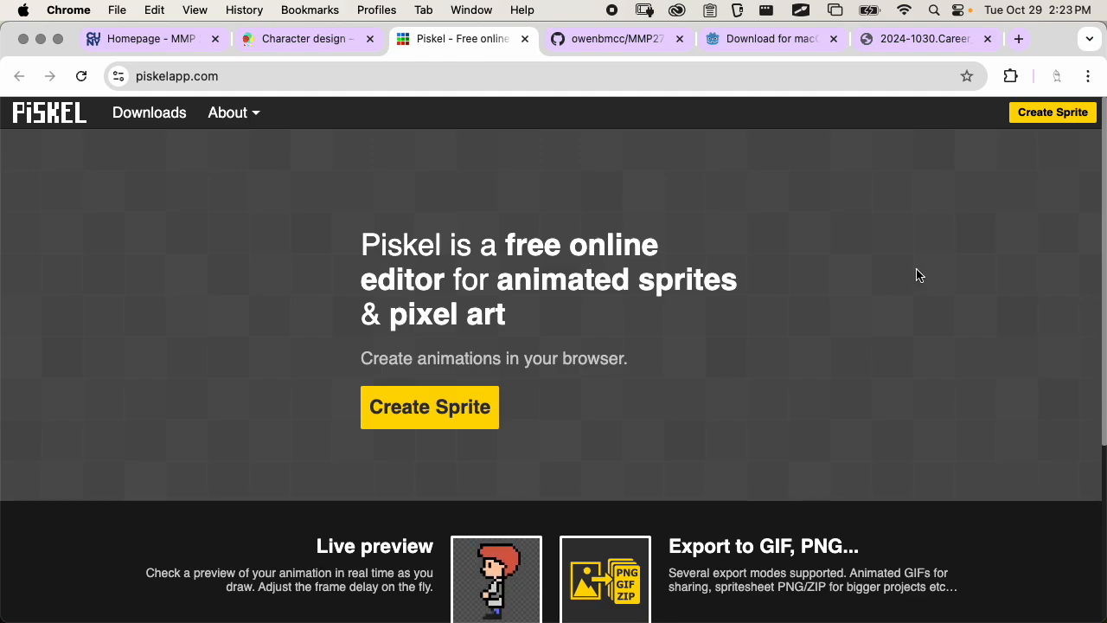
Create a new sprite and resize its canvas to 64 x 64 px with the aspect ratio maintained
{"action": "left_click", "coordinate": [1054, 115]}
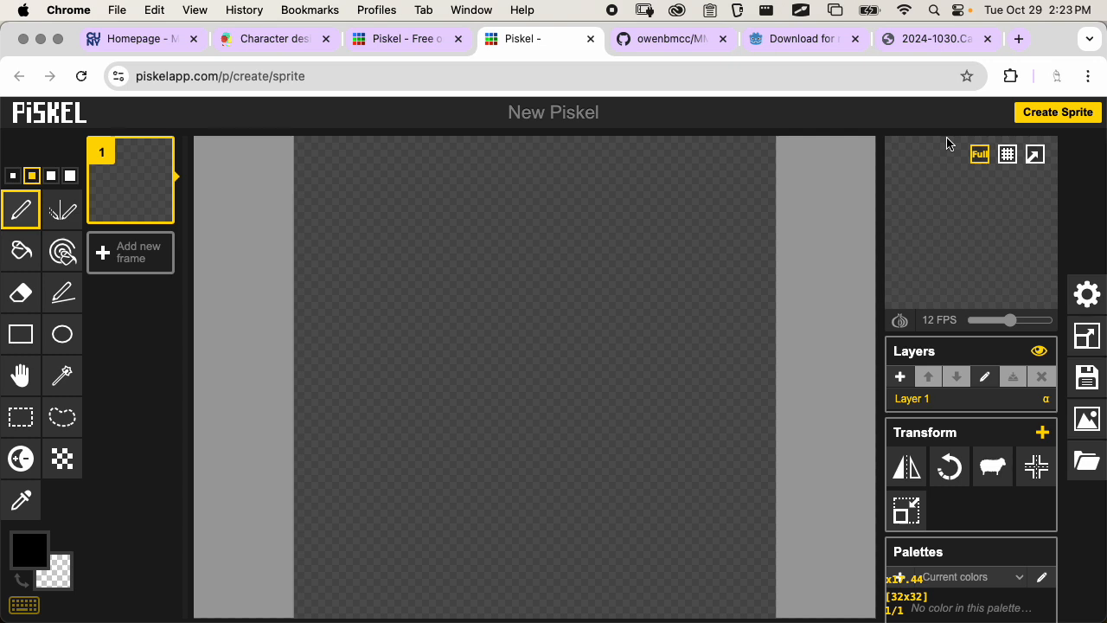
{"action": "left_click", "coordinate": [1090, 339]}
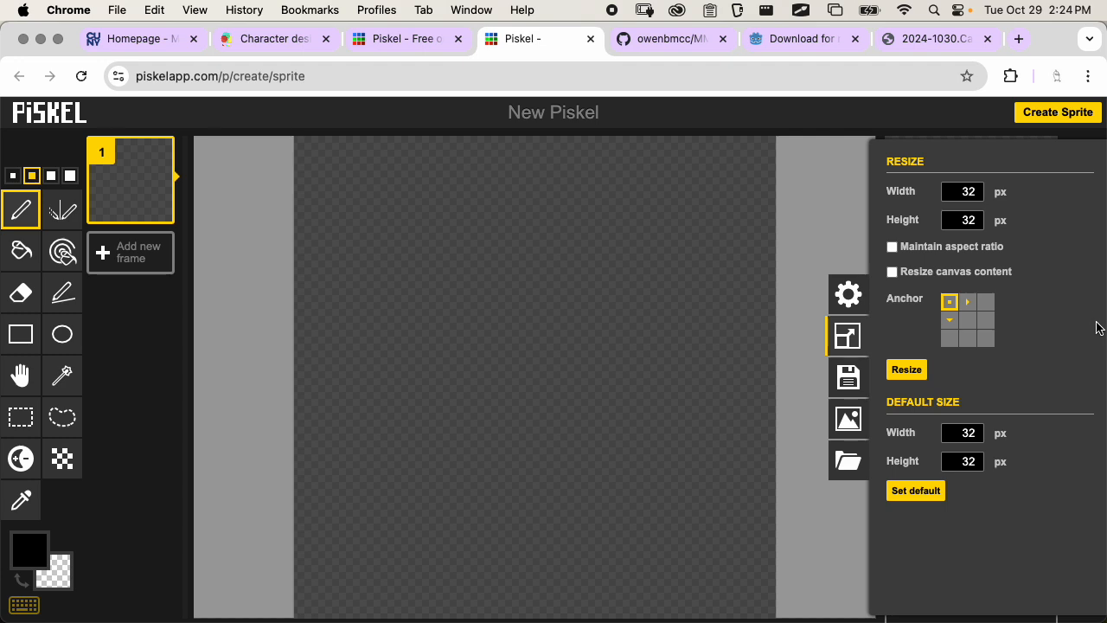
{"action": "left_click", "coordinate": [892, 249]}
{"action": "left_click", "coordinate": [968, 189]}
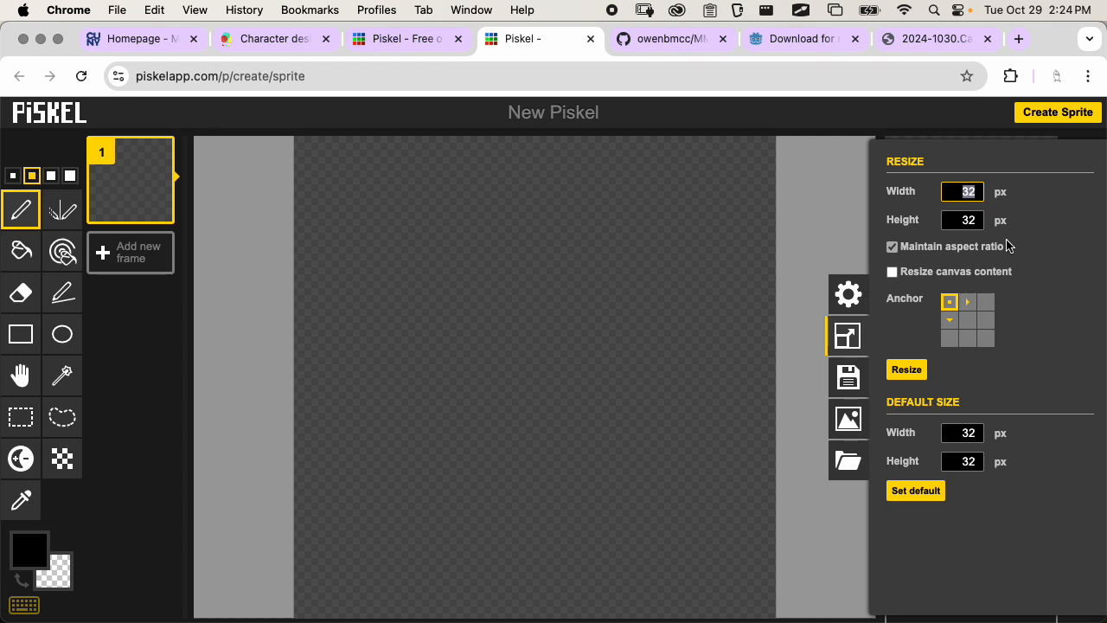
{"action": "type", "text": "64"}
{"action": "left_click", "coordinate": [846, 337]}
{"action": "left_click", "coordinate": [1079, 333]}
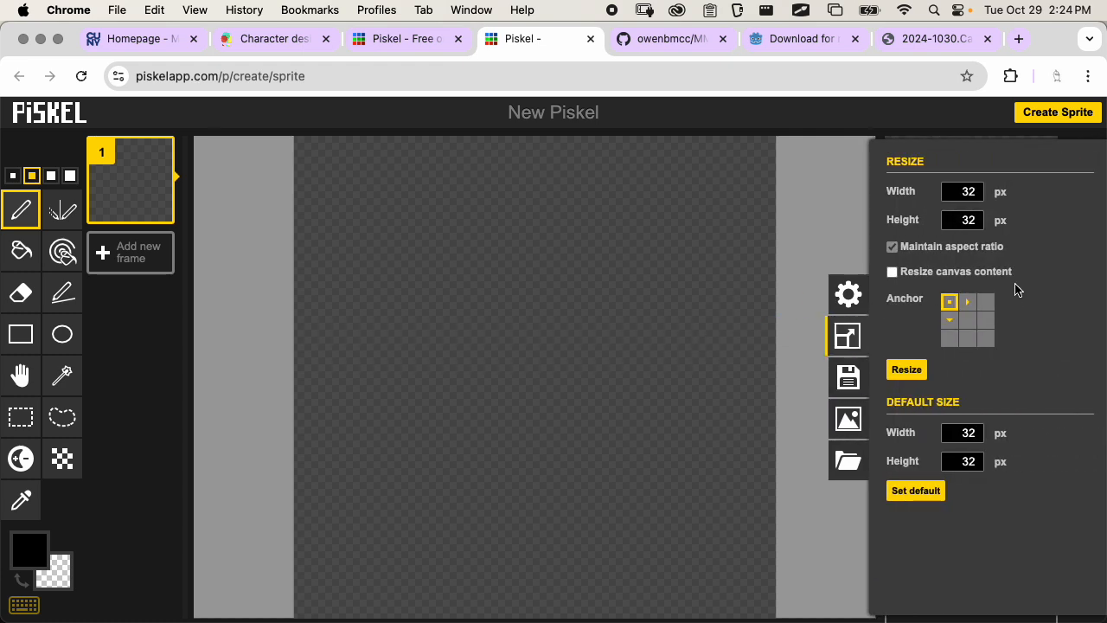
{"action": "double_click", "coordinate": [968, 194]}
{"action": "type", "text": "64"}
{"action": "left_click", "coordinate": [904, 369]}
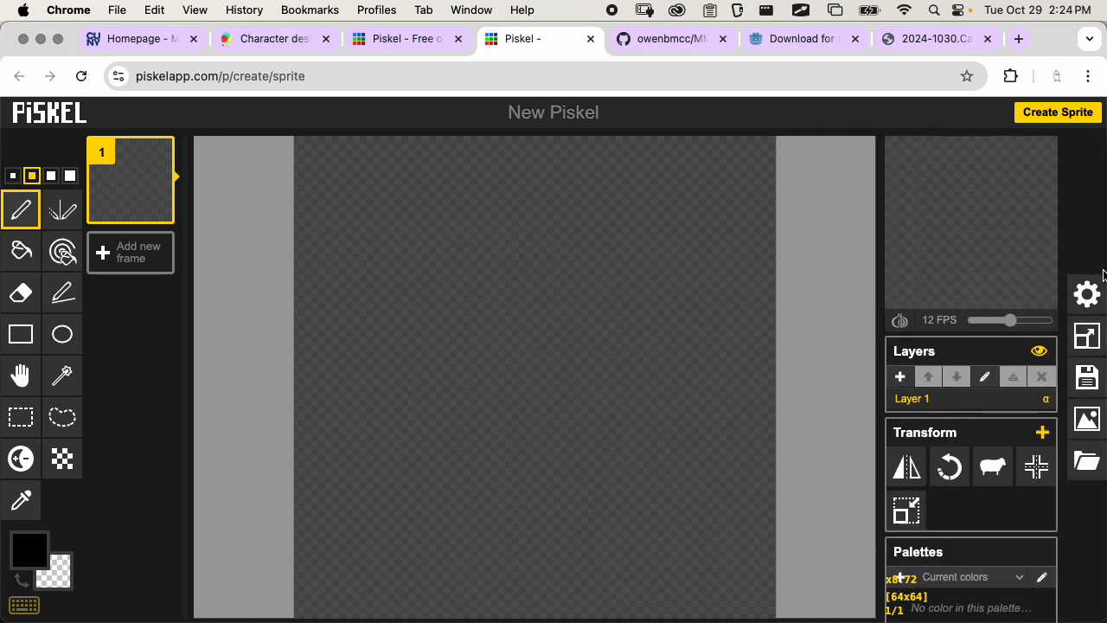
{"action": "left_click", "coordinate": [1087, 336]}
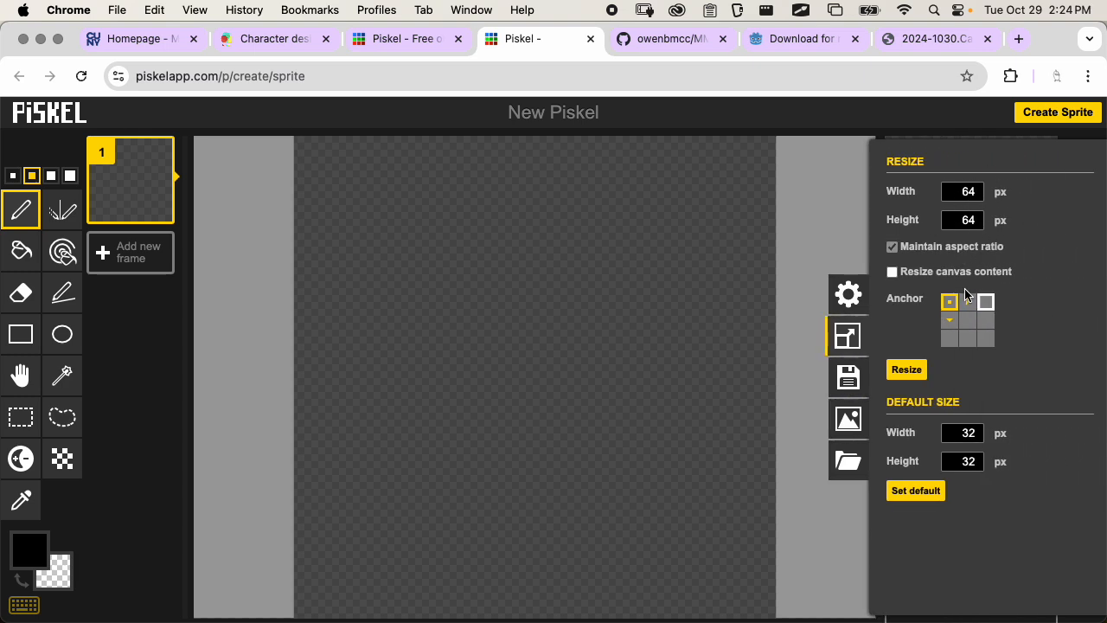
{"action": "left_click", "coordinate": [858, 336]}
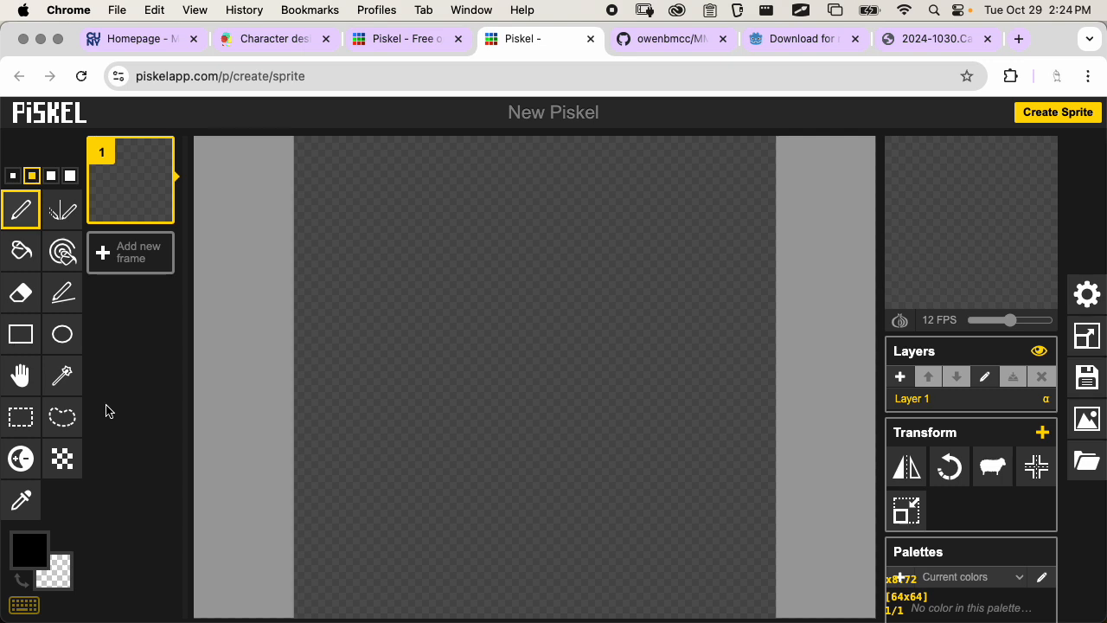
Draw black test strokes on the canvas with each of the four pen sizes, from smallest to largest
{"action": "left_click", "coordinate": [13, 175]}
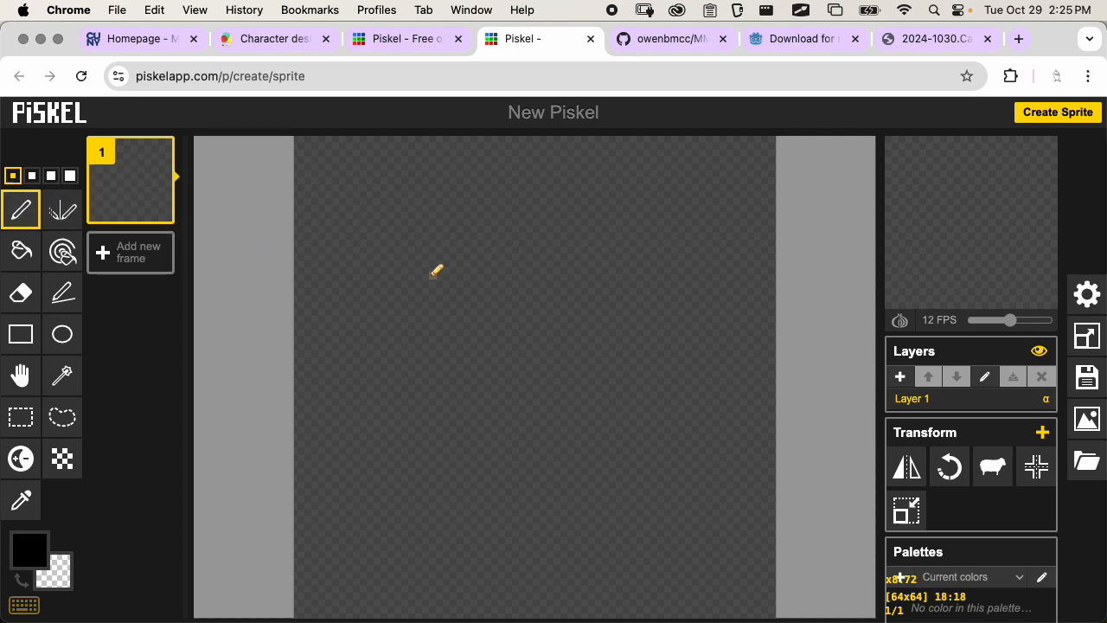
{"action": "mouse_move", "coordinate": [418, 245]}
{"action": "left_mouse_down"}
{"action": "mouse_move", "coordinate": [500, 334]}
{"action": "mouse_move", "coordinate": [676, 337]}
{"action": "left_mouse_up"}
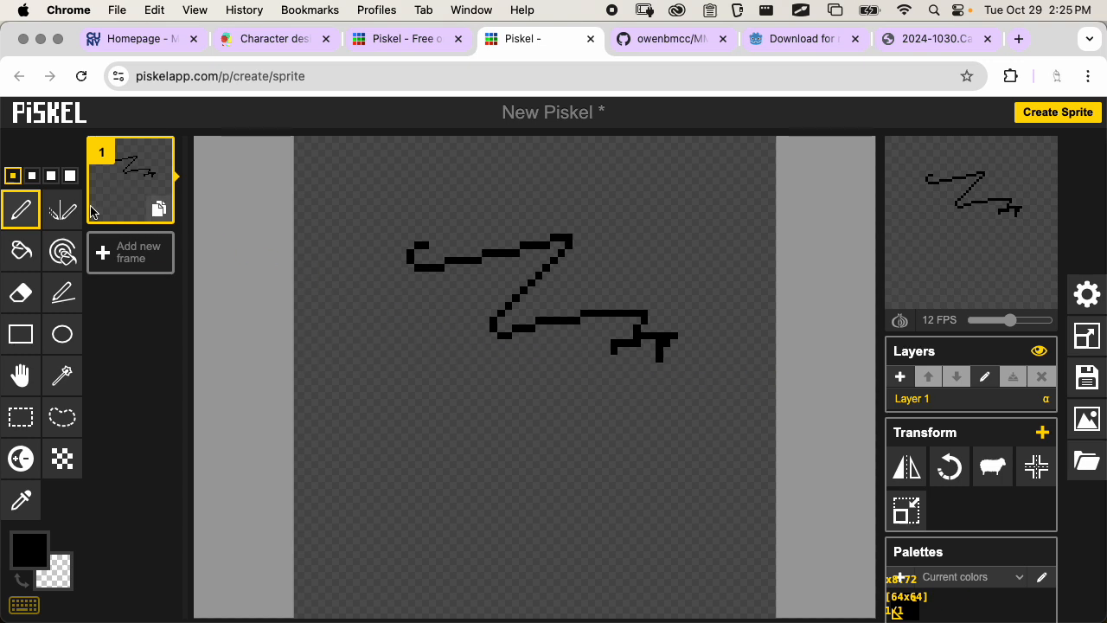
{"action": "left_click", "coordinate": [35, 180]}
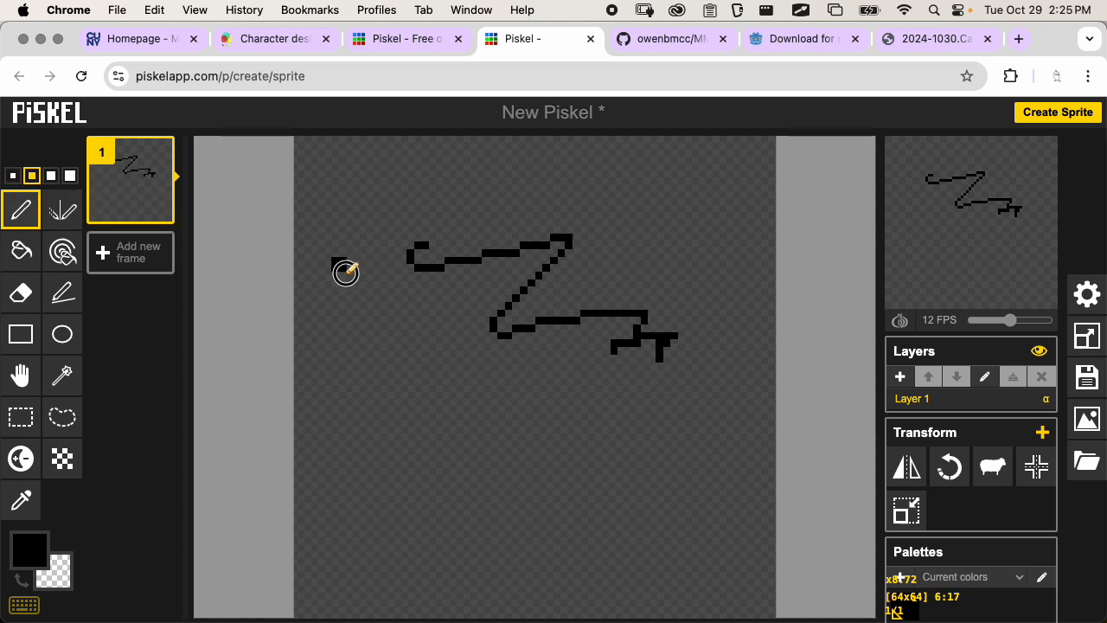
{"action": "left_click_drag", "start_coordinate": [343, 267], "coordinate": [466, 417]}
{"action": "left_click", "coordinate": [50, 175]}
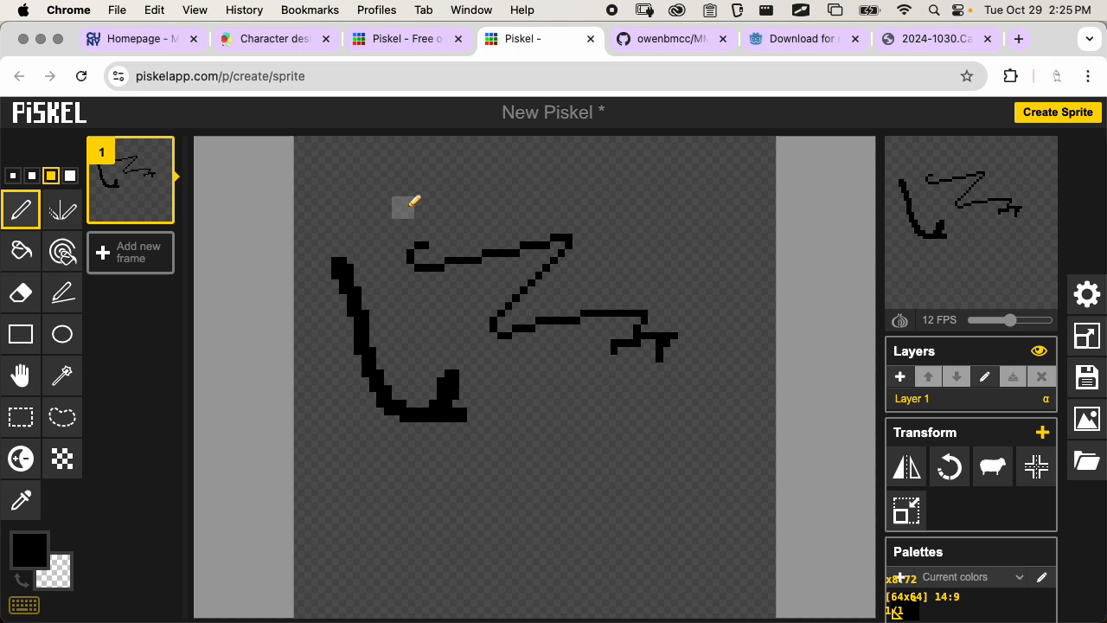
{"action": "mouse_move", "coordinate": [405, 206]}
{"action": "left_mouse_down"}
{"action": "mouse_move", "coordinate": [620, 208]}
{"action": "mouse_move", "coordinate": [630, 307]}
{"action": "left_mouse_up"}
{"action": "mouse_move", "coordinate": [519, 326]}
{"action": "left_mouse_down"}
{"action": "mouse_move", "coordinate": [558, 440]}
{"action": "mouse_move", "coordinate": [517, 418]}
{"action": "left_mouse_up"}
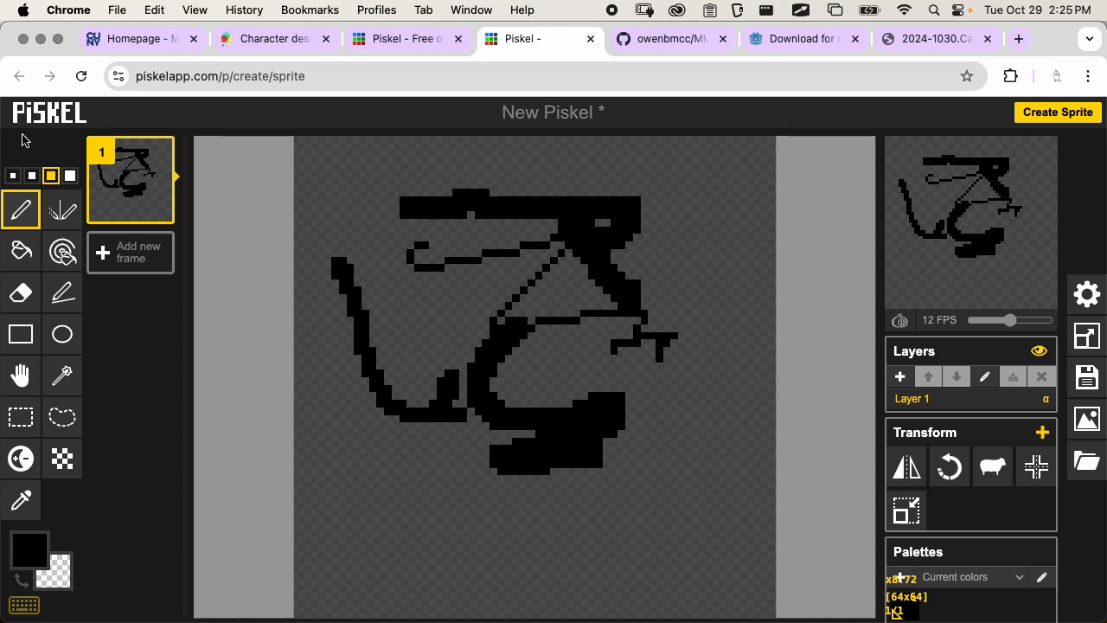
{"action": "left_click", "coordinate": [70, 175]}
{"action": "mouse_move", "coordinate": [431, 254]}
{"action": "left_mouse_down"}
{"action": "mouse_move", "coordinate": [557, 261]}
{"action": "mouse_move", "coordinate": [567, 355]}
{"action": "left_mouse_up"}
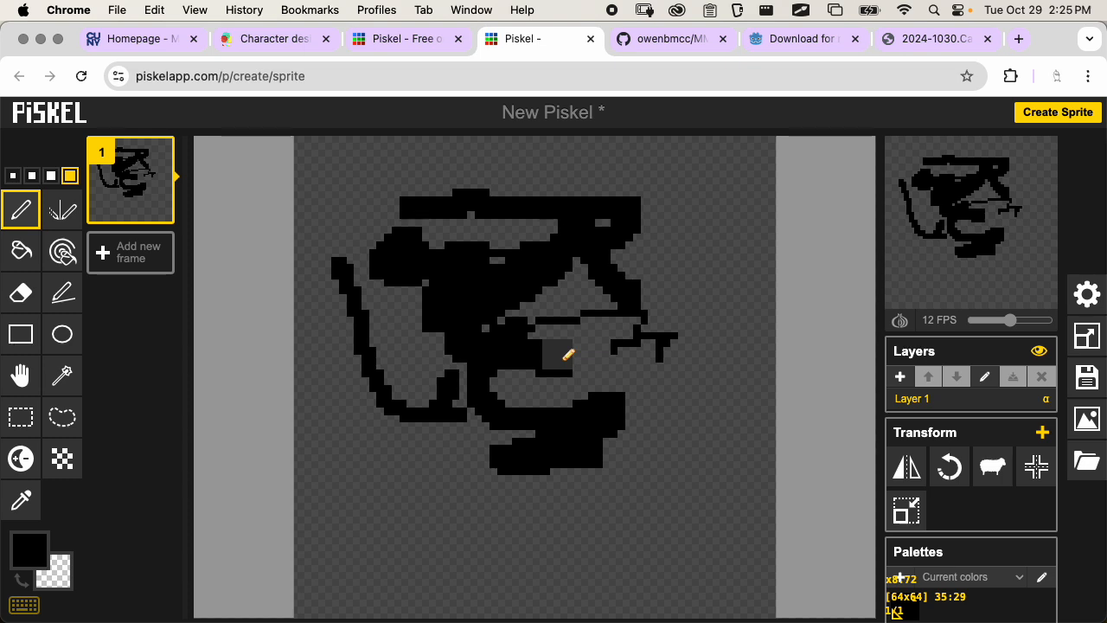
Set the pen back to the second-smallest size, add a blank frame and delete the scribbled first frame
{"action": "left_click", "coordinate": [32, 177]}
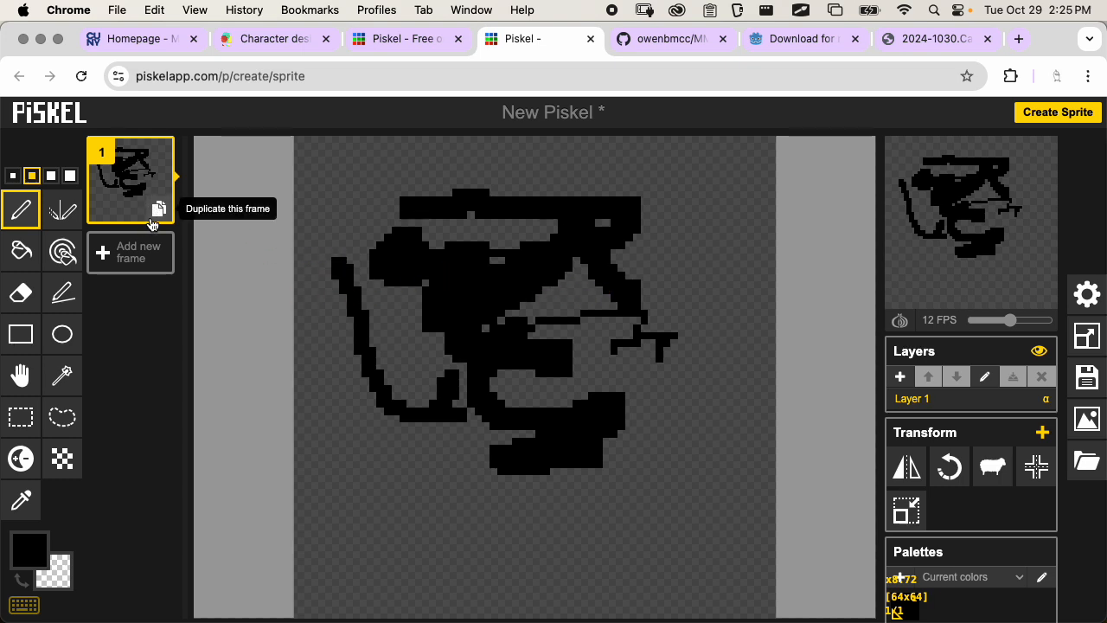
{"action": "left_click", "coordinate": [129, 252]}
{"action": "left_click", "coordinate": [159, 150]}
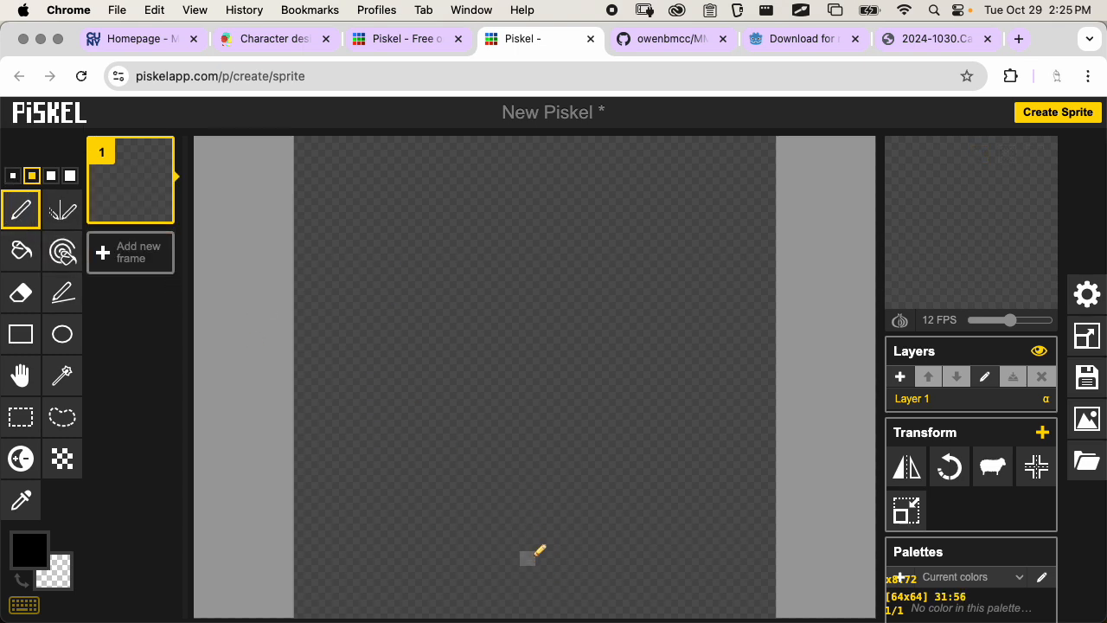
Draw a thick black tree trunk in frame 1 that forks into two short branches at its upper end
{"action": "mouse_move", "coordinate": [527, 566]}
{"action": "left_mouse_down"}
{"action": "mouse_move", "coordinate": [514, 401]}
{"action": "mouse_move", "coordinate": [525, 317]}
{"action": "mouse_move", "coordinate": [528, 564]}
{"action": "mouse_move", "coordinate": [537, 528]}
{"action": "mouse_move", "coordinate": [521, 406]}
{"action": "mouse_move", "coordinate": [528, 524]}
{"action": "mouse_move", "coordinate": [508, 568]}
{"action": "left_mouse_up"}
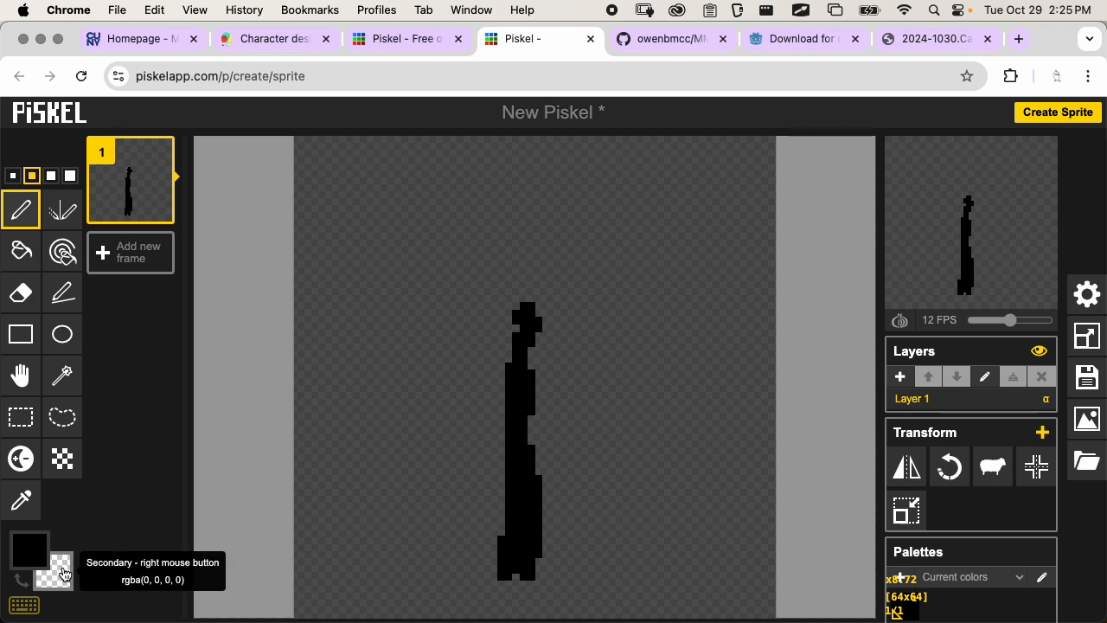
{"action": "mouse_move", "coordinate": [517, 472]}
{"action": "left_mouse_down"}
{"action": "mouse_move", "coordinate": [511, 460]}
{"action": "mouse_move", "coordinate": [508, 492]}
{"action": "mouse_move", "coordinate": [505, 449]}
{"action": "mouse_move", "coordinate": [519, 489]}
{"action": "mouse_move", "coordinate": [531, 457]}
{"action": "left_mouse_up"}
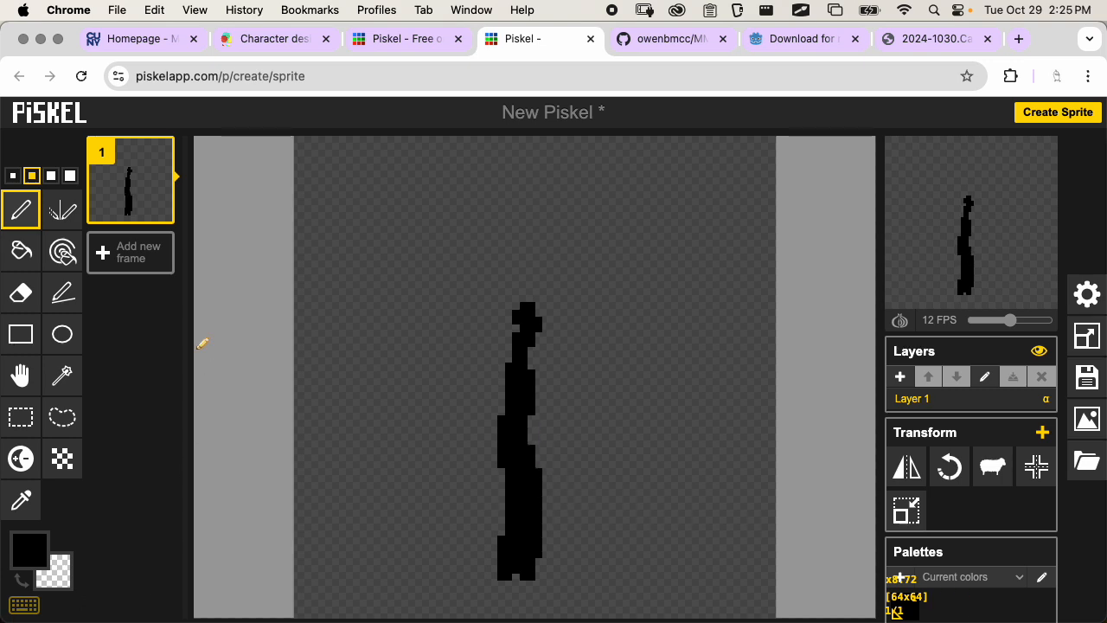
{"action": "mouse_move", "coordinate": [509, 317]}
{"action": "left_mouse_down"}
{"action": "mouse_move", "coordinate": [523, 425]}
{"action": "mouse_move", "coordinate": [512, 384]}
{"action": "left_mouse_up"}
{"action": "mouse_move", "coordinate": [521, 334]}
{"action": "left_mouse_down"}
{"action": "mouse_move", "coordinate": [455, 297]}
{"action": "mouse_move", "coordinate": [490, 324]}
{"action": "mouse_move", "coordinate": [600, 258]}
{"action": "left_mouse_up"}
{"action": "mouse_move", "coordinate": [523, 389]}
{"action": "left_mouse_down"}
{"action": "mouse_move", "coordinate": [539, 482]}
{"action": "mouse_move", "coordinate": [524, 533]}
{"action": "mouse_move", "coordinate": [528, 570]}
{"action": "left_mouse_up"}
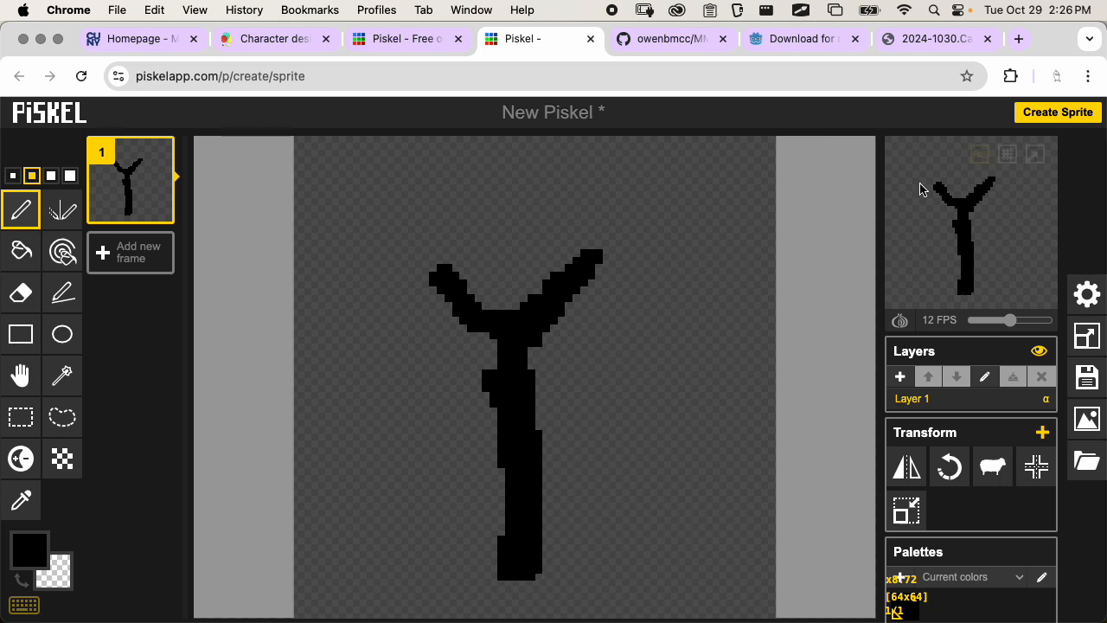
Switch the animation preview to original size (1x)
{"action": "mouse_move", "coordinate": [980, 161]}
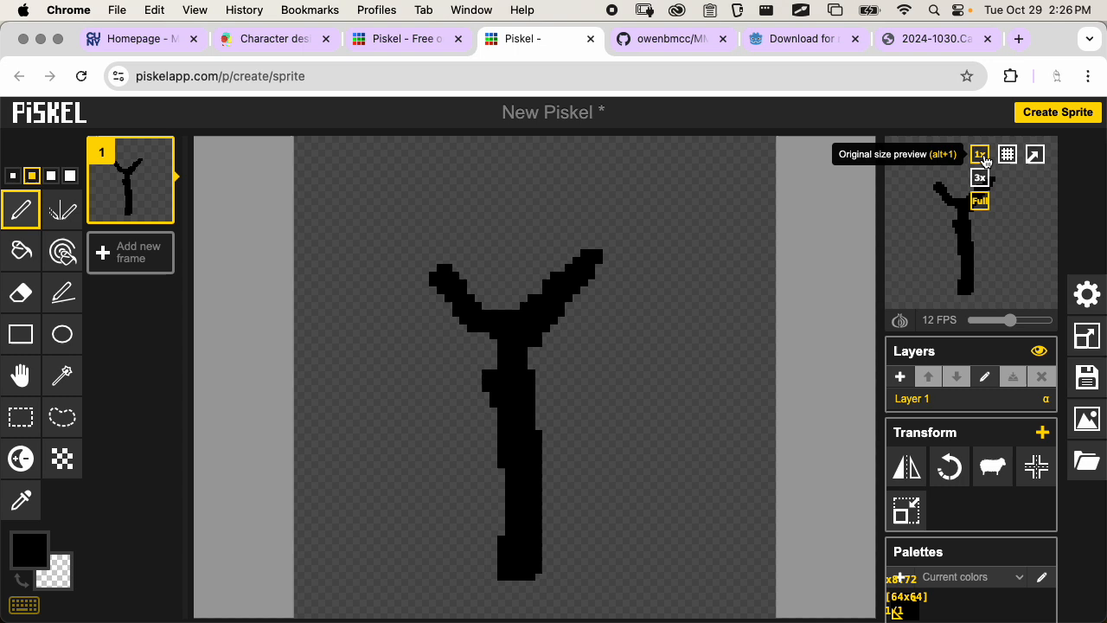
{"action": "left_click", "coordinate": [979, 154]}
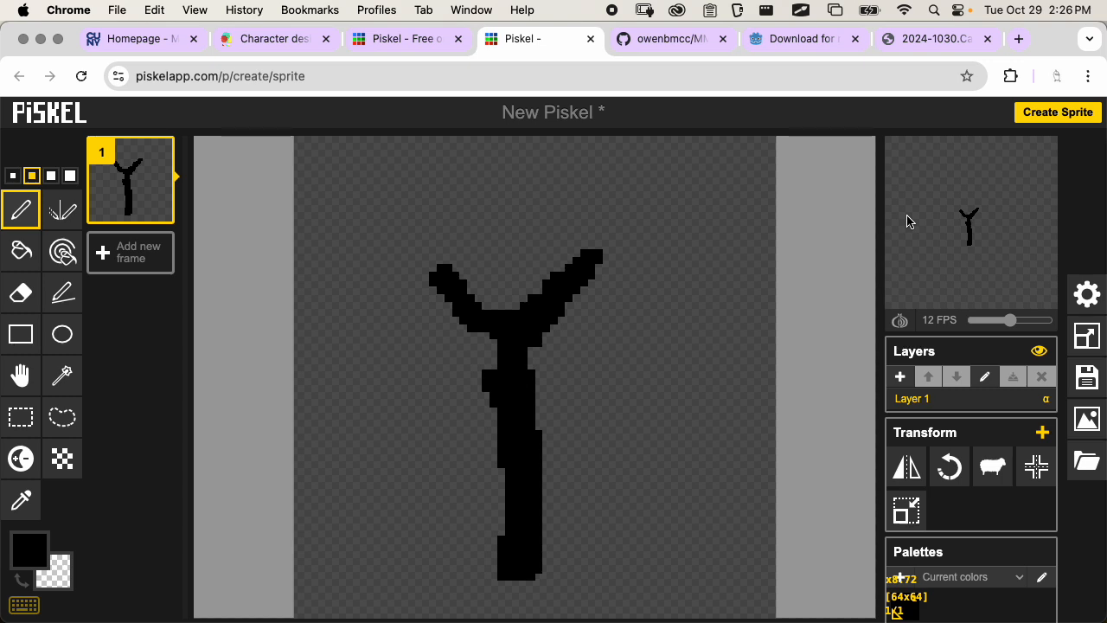
{"action": "mouse_move", "coordinate": [973, 160]}
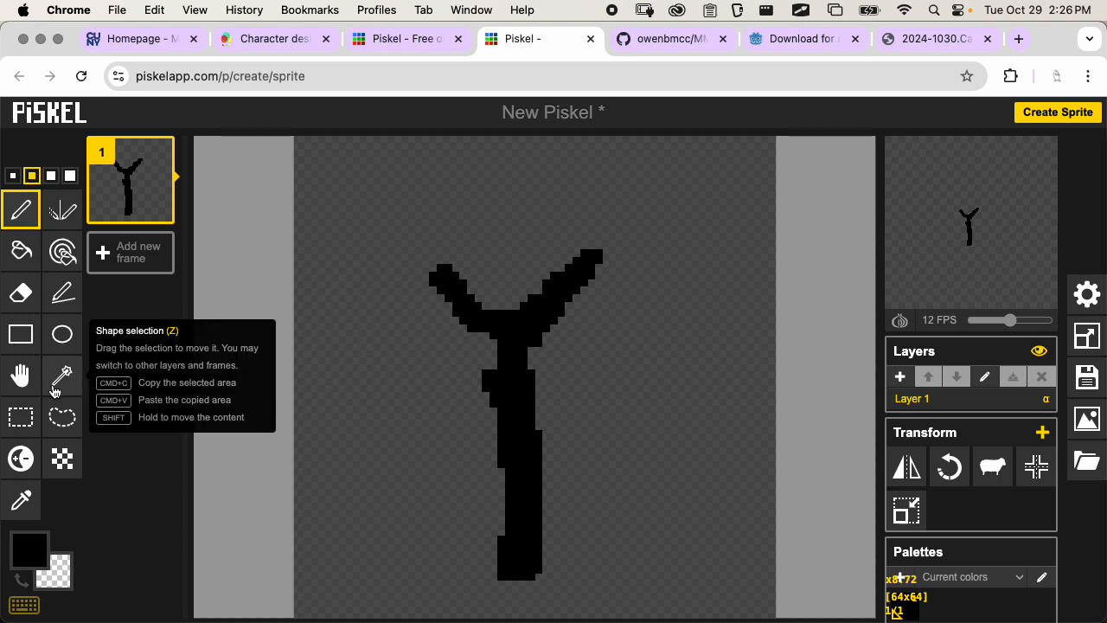
Add a second frame and draw a thin black tree with several long, spreading branches
{"action": "left_click", "coordinate": [150, 270]}
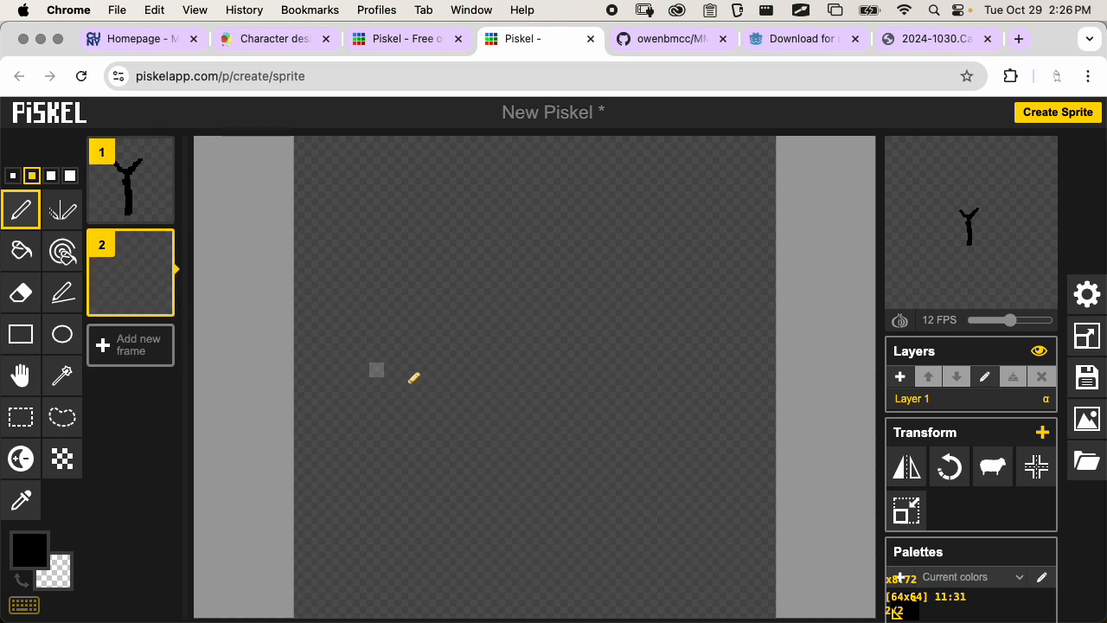
{"action": "mouse_move", "coordinate": [534, 566]}
{"action": "left_mouse_down"}
{"action": "mouse_move", "coordinate": [529, 503]}
{"action": "mouse_move", "coordinate": [459, 333]}
{"action": "mouse_move", "coordinate": [413, 276]}
{"action": "left_mouse_up"}
{"action": "left_click_drag", "start_coordinate": [496, 340], "coordinate": [550, 200]}
{"action": "mouse_move", "coordinate": [517, 404]}
{"action": "left_mouse_down"}
{"action": "mouse_move", "coordinate": [556, 398]}
{"action": "mouse_move", "coordinate": [662, 255]}
{"action": "left_mouse_up"}
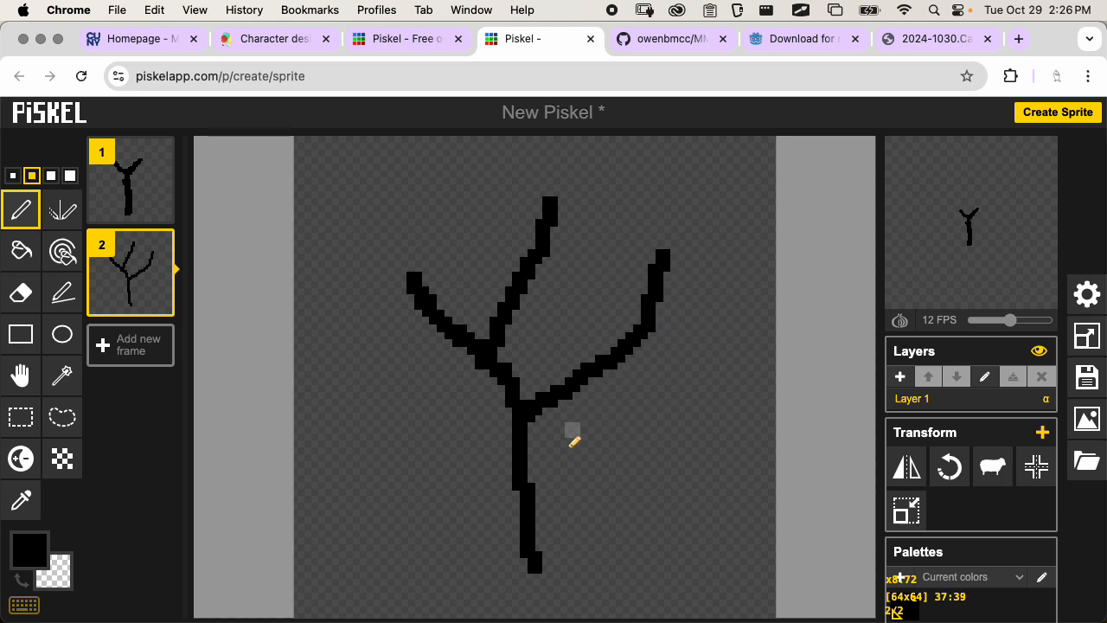
{"action": "left_click_drag", "start_coordinate": [595, 298], "coordinate": [614, 350]}
Add a third frame and draw a black tree with a thicker trunk and forked branches on both sides
{"action": "left_click", "coordinate": [130, 344]}
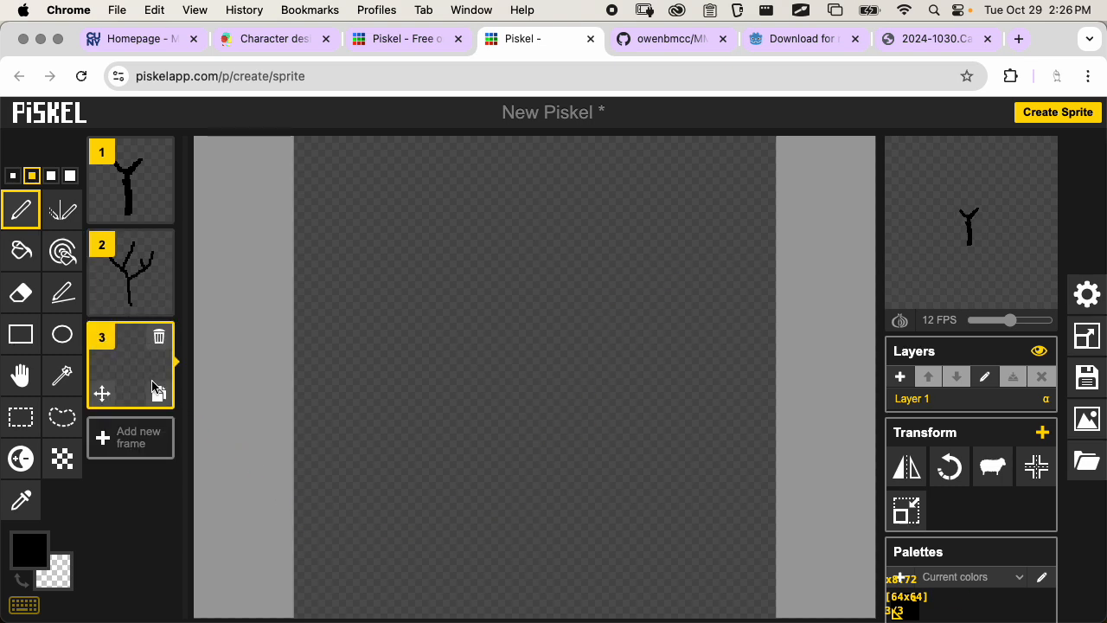
{"action": "mouse_move", "coordinate": [504, 577]}
{"action": "left_mouse_down"}
{"action": "mouse_move", "coordinate": [500, 416]}
{"action": "mouse_move", "coordinate": [516, 531]}
{"action": "mouse_move", "coordinate": [510, 414]}
{"action": "mouse_move", "coordinate": [503, 546]}
{"action": "mouse_move", "coordinate": [486, 481]}
{"action": "left_mouse_up"}
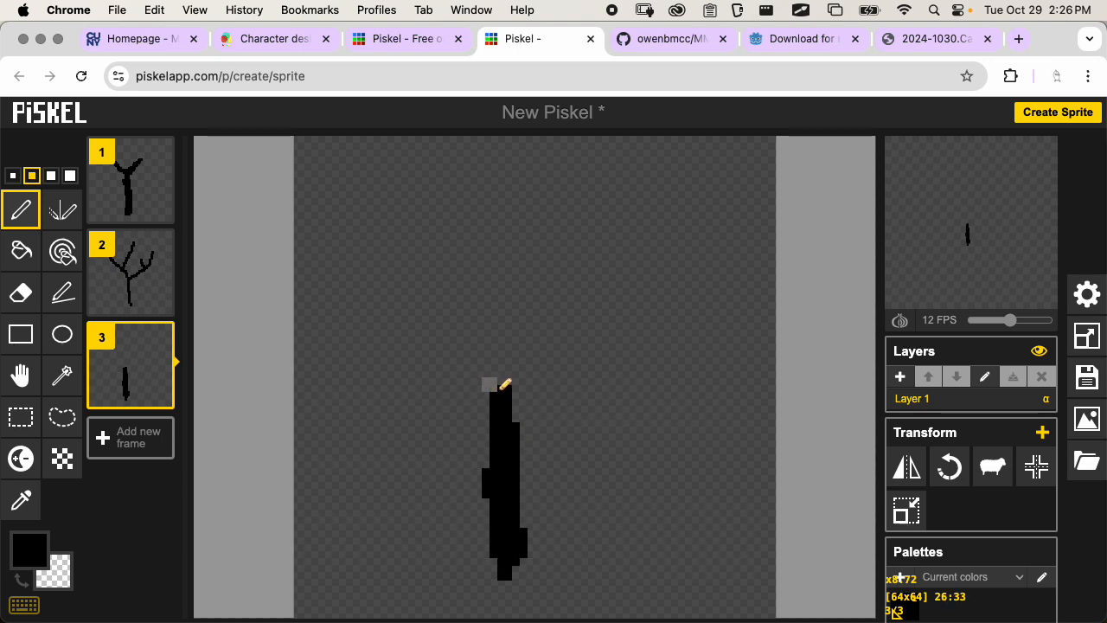
{"action": "mouse_move", "coordinate": [499, 384]}
{"action": "left_mouse_down"}
{"action": "mouse_move", "coordinate": [464, 302]}
{"action": "mouse_move", "coordinate": [497, 216]}
{"action": "mouse_move", "coordinate": [570, 334]}
{"action": "mouse_move", "coordinate": [637, 253]}
{"action": "left_mouse_up"}
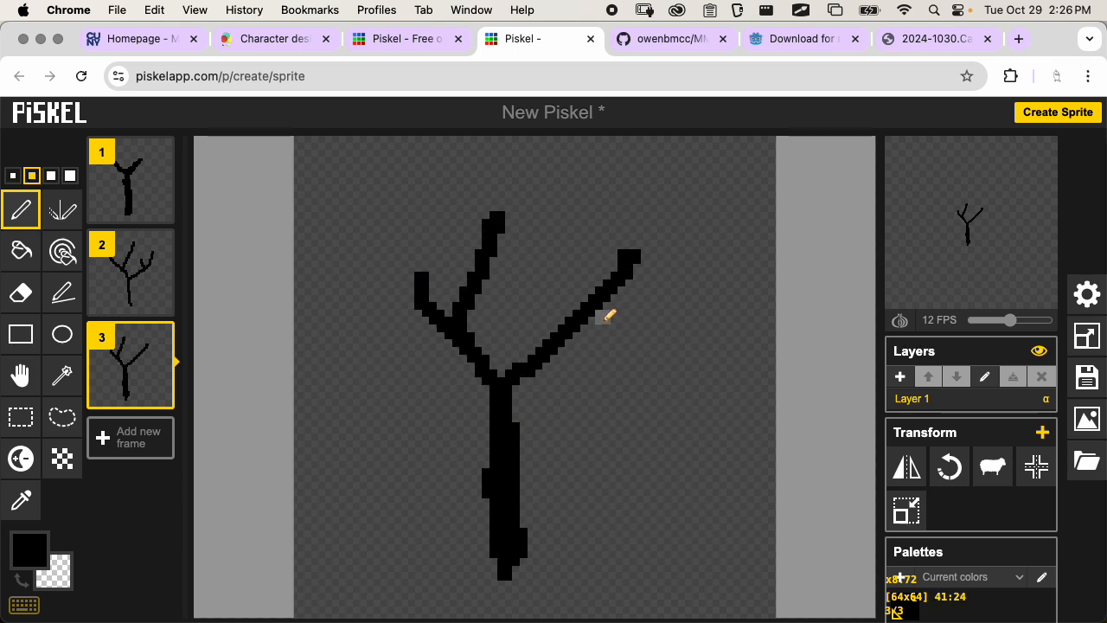
{"action": "left_click_drag", "start_coordinate": [584, 302], "coordinate": [545, 266]}
{"action": "left_click_drag", "start_coordinate": [546, 363], "coordinate": [638, 339]}
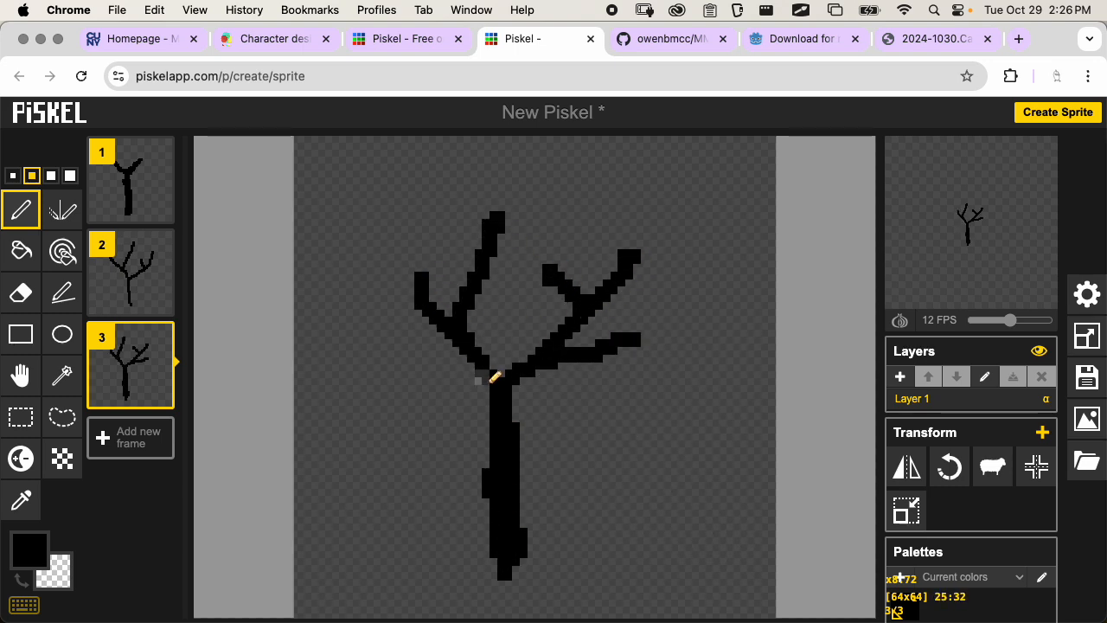
{"action": "left_click_drag", "start_coordinate": [482, 376], "coordinate": [421, 384]}
Add a fourth frame and draw a black tree with lopsided, twiggy branches and a trunk widening towards its base
{"action": "left_click", "coordinate": [145, 439]}
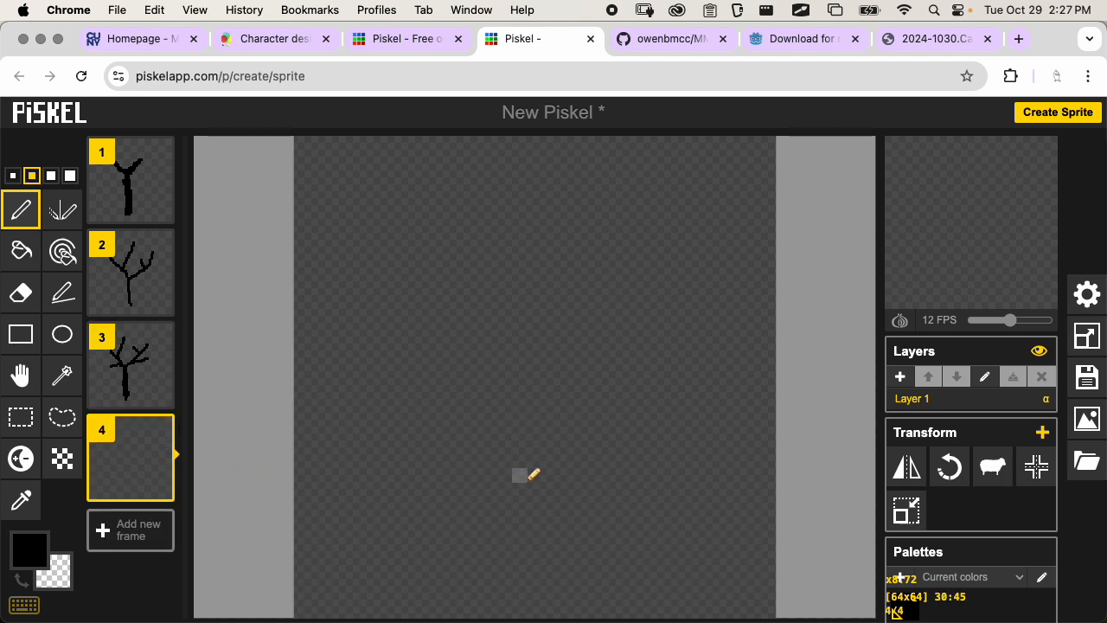
{"action": "mouse_move", "coordinate": [461, 562]}
{"action": "left_mouse_down"}
{"action": "mouse_move", "coordinate": [452, 481]}
{"action": "mouse_move", "coordinate": [472, 341]}
{"action": "mouse_move", "coordinate": [628, 241]}
{"action": "mouse_move", "coordinate": [641, 218]}
{"action": "left_mouse_up"}
{"action": "left_click_drag", "start_coordinate": [512, 289], "coordinate": [499, 230]}
{"action": "mouse_move", "coordinate": [581, 259]}
{"action": "left_mouse_down"}
{"action": "mouse_move", "coordinate": [597, 236]}
{"action": "mouse_move", "coordinate": [616, 270]}
{"action": "mouse_move", "coordinate": [654, 252]}
{"action": "left_mouse_up"}
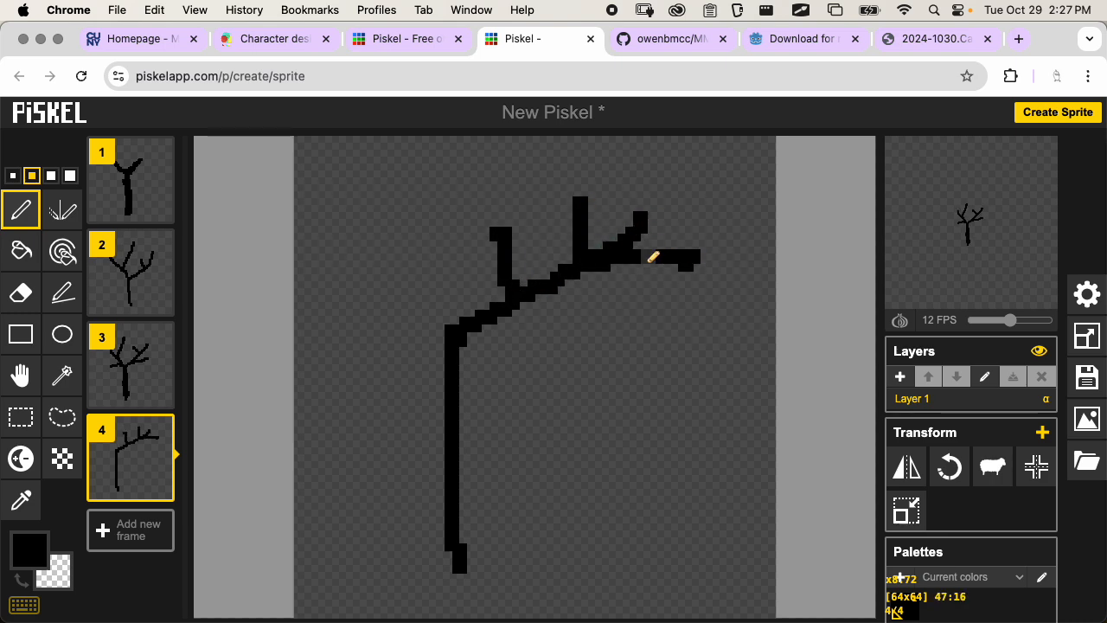
{"action": "left_click_drag", "start_coordinate": [516, 283], "coordinate": [572, 327]}
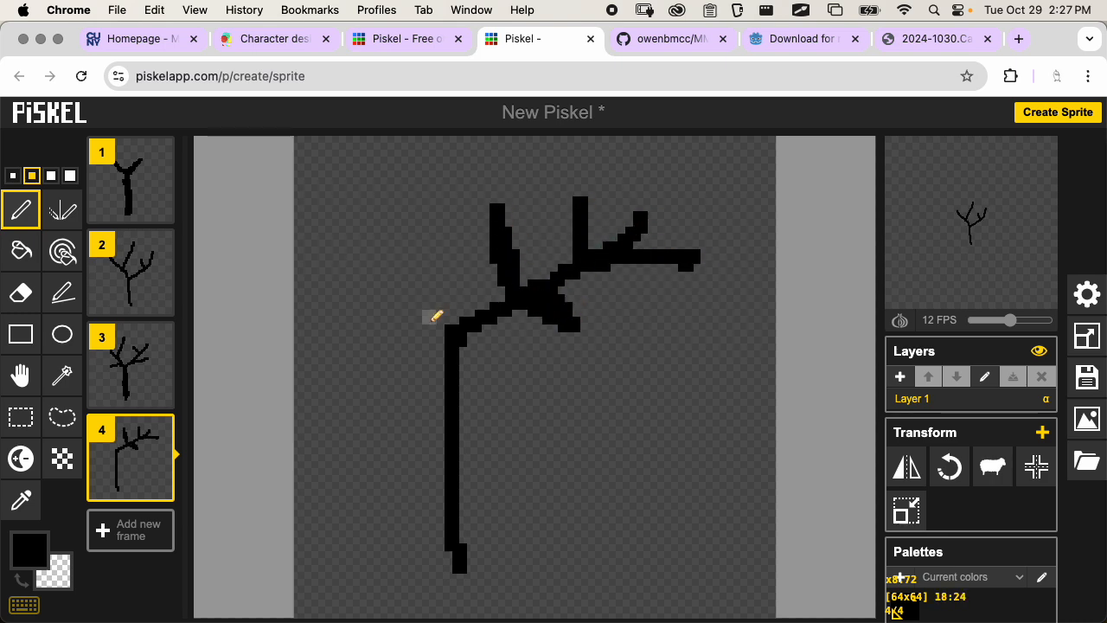
{"action": "mouse_move", "coordinate": [434, 318]}
{"action": "left_mouse_down"}
{"action": "mouse_move", "coordinate": [382, 240]}
{"action": "mouse_move", "coordinate": [427, 262]}
{"action": "mouse_move", "coordinate": [427, 302]}
{"action": "mouse_move", "coordinate": [398, 302]}
{"action": "left_mouse_up"}
{"action": "mouse_move", "coordinate": [463, 337]}
{"action": "left_mouse_down"}
{"action": "mouse_move", "coordinate": [476, 469]}
{"action": "mouse_move", "coordinate": [464, 531]}
{"action": "mouse_move", "coordinate": [457, 494]}
{"action": "mouse_move", "coordinate": [449, 550]}
{"action": "mouse_move", "coordinate": [470, 550]}
{"action": "left_mouse_up"}
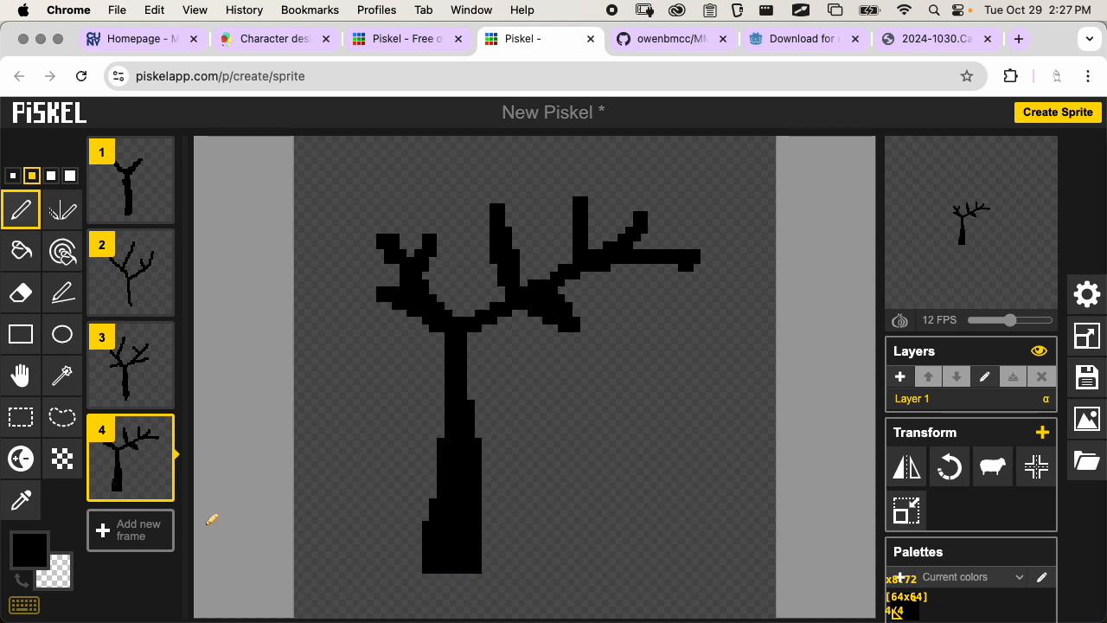
Set the primary colour to light green #76ffb0 and paint a rounded leafy crown around the branches in frame 1
{"action": "left_click", "coordinate": [132, 180]}
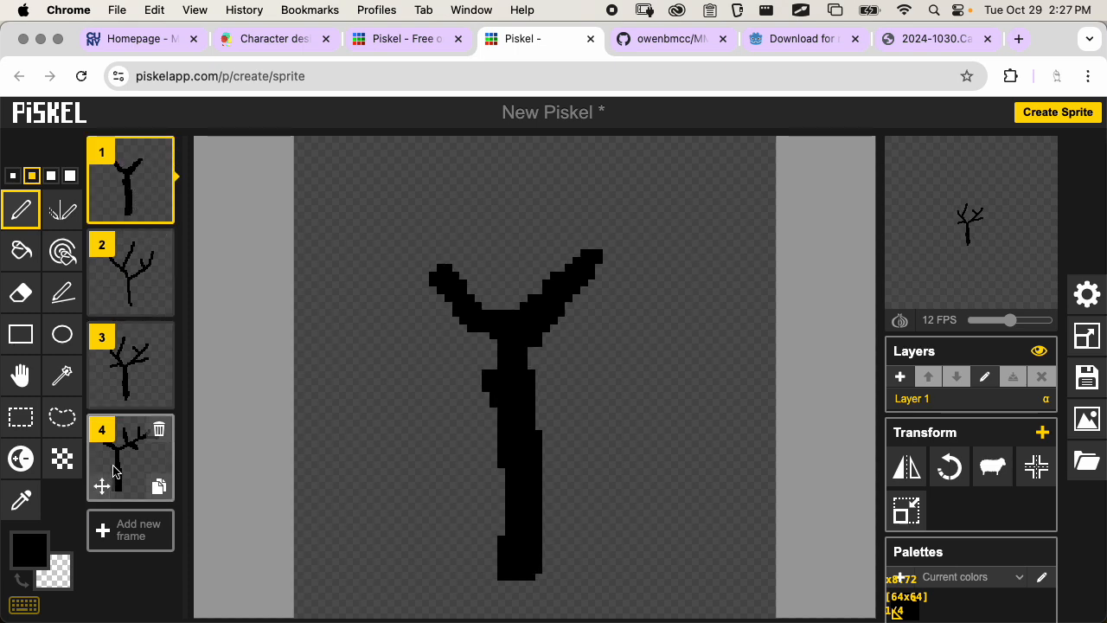
{"action": "left_click", "coordinate": [45, 548]}
{"action": "left_click", "coordinate": [194, 420]}
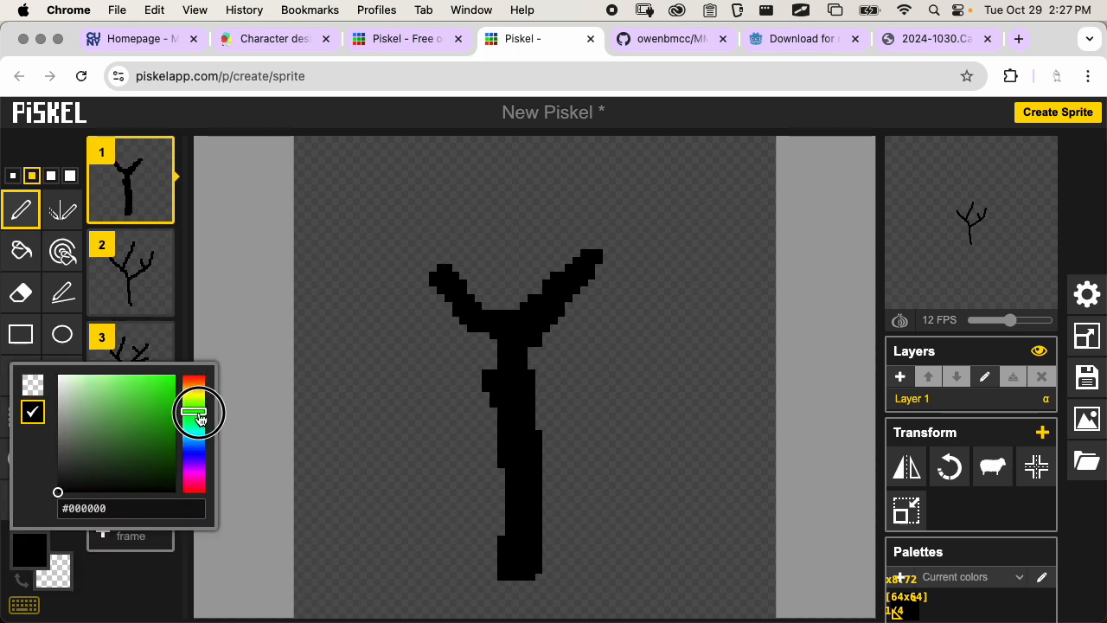
{"action": "left_click_drag", "start_coordinate": [152, 407], "coordinate": [120, 374]}
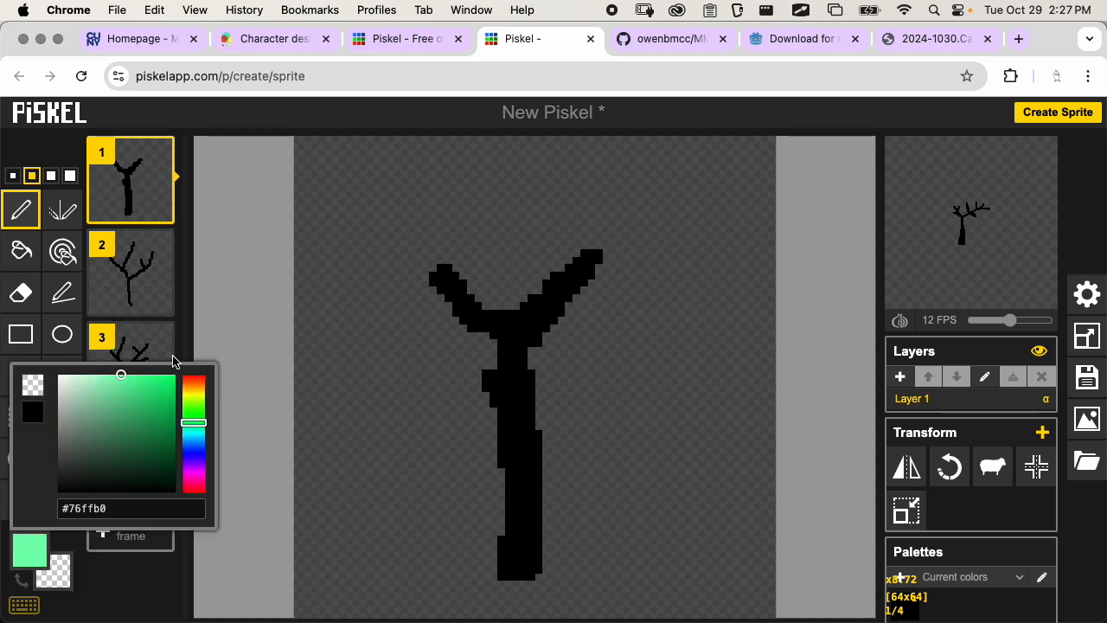
{"action": "left_click", "coordinate": [152, 558]}
{"action": "mouse_move", "coordinate": [502, 378]}
{"action": "left_mouse_down"}
{"action": "mouse_move", "coordinate": [456, 358]}
{"action": "mouse_move", "coordinate": [472, 350]}
{"action": "mouse_move", "coordinate": [397, 327]}
{"action": "mouse_move", "coordinate": [440, 258]}
{"action": "mouse_move", "coordinate": [502, 245]}
{"action": "mouse_move", "coordinate": [506, 288]}
{"action": "mouse_move", "coordinate": [490, 236]}
{"action": "mouse_move", "coordinate": [550, 190]}
{"action": "mouse_move", "coordinate": [618, 232]}
{"action": "mouse_move", "coordinate": [629, 264]}
{"action": "mouse_move", "coordinate": [609, 344]}
{"action": "mouse_move", "coordinate": [562, 366]}
{"action": "mouse_move", "coordinate": [550, 339]}
{"action": "mouse_move", "coordinate": [563, 354]}
{"action": "mouse_move", "coordinate": [604, 277]}
{"action": "mouse_move", "coordinate": [602, 323]}
{"action": "mouse_move", "coordinate": [604, 229]}
{"action": "mouse_move", "coordinate": [584, 216]}
{"action": "mouse_move", "coordinate": [600, 222]}
{"action": "mouse_move", "coordinate": [551, 208]}
{"action": "mouse_move", "coordinate": [525, 227]}
{"action": "mouse_move", "coordinate": [551, 241]}
{"action": "mouse_move", "coordinate": [538, 272]}
{"action": "mouse_move", "coordinate": [599, 236]}
{"action": "mouse_move", "coordinate": [525, 294]}
{"action": "mouse_move", "coordinate": [418, 273]}
{"action": "mouse_move", "coordinate": [422, 299]}
{"action": "mouse_move", "coordinate": [428, 289]}
{"action": "mouse_move", "coordinate": [414, 308]}
{"action": "mouse_move", "coordinate": [434, 335]}
{"action": "mouse_move", "coordinate": [455, 315]}
{"action": "mouse_move", "coordinate": [492, 339]}
{"action": "mouse_move", "coordinate": [458, 357]}
{"action": "mouse_move", "coordinate": [398, 316]}
{"action": "left_mouse_up"}
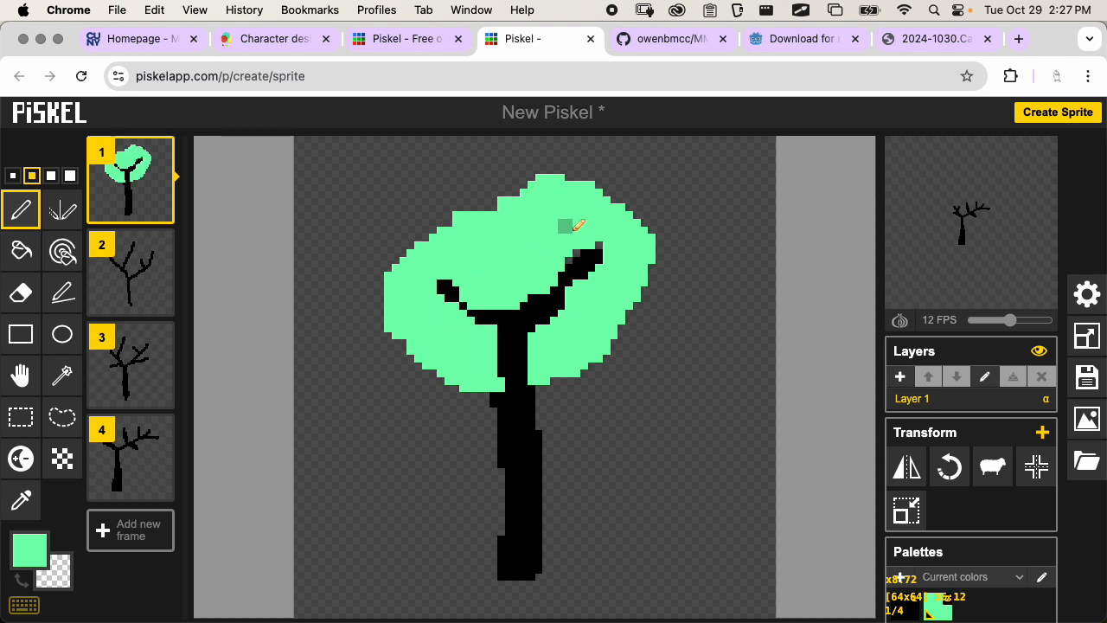
Duplicate frame 2, then outline and fill a light green leaf cluster around the leftmost branch of the copy
{"action": "left_click_drag", "start_coordinate": [578, 256], "coordinate": [598, 237]}
{"action": "left_click", "coordinate": [154, 299]}
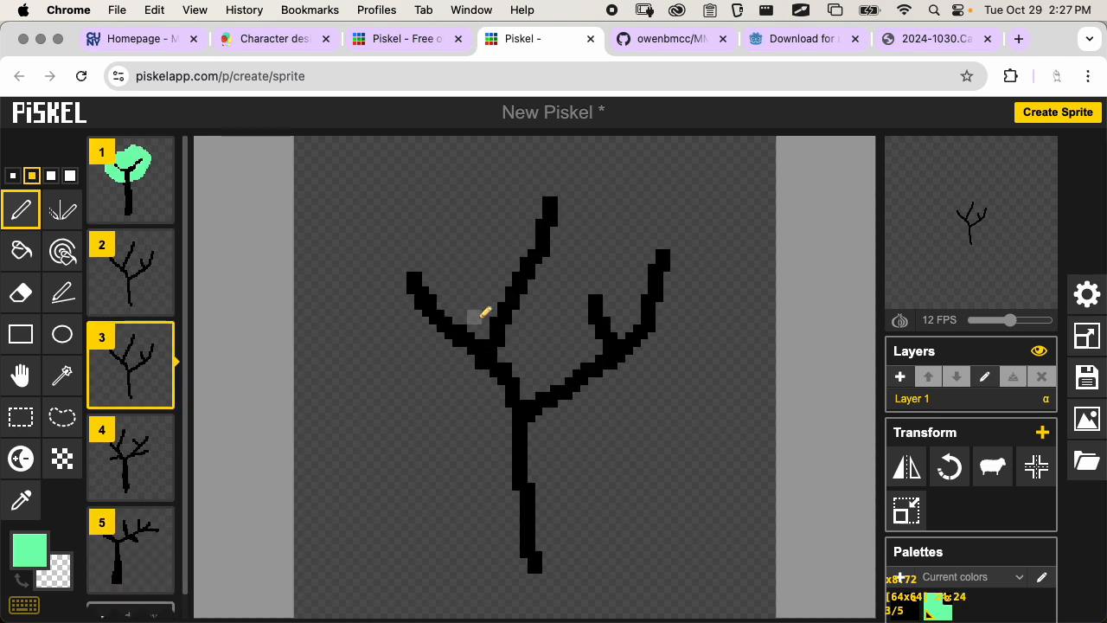
{"action": "mouse_move", "coordinate": [486, 306]}
{"action": "left_mouse_down"}
{"action": "mouse_move", "coordinate": [471, 285]}
{"action": "mouse_move", "coordinate": [385, 325]}
{"action": "mouse_move", "coordinate": [457, 326]}
{"action": "mouse_move", "coordinate": [395, 267]}
{"action": "mouse_move", "coordinate": [431, 262]}
{"action": "mouse_move", "coordinate": [457, 281]}
{"action": "mouse_move", "coordinate": [445, 307]}
{"action": "left_mouse_up"}
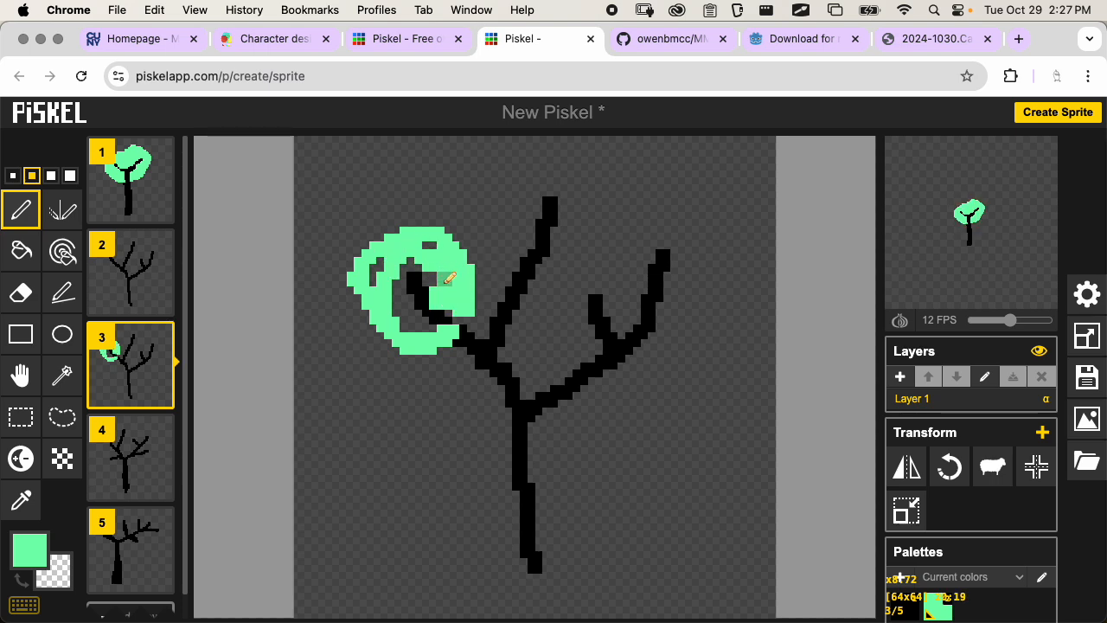
{"action": "left_click", "coordinate": [21, 250]}
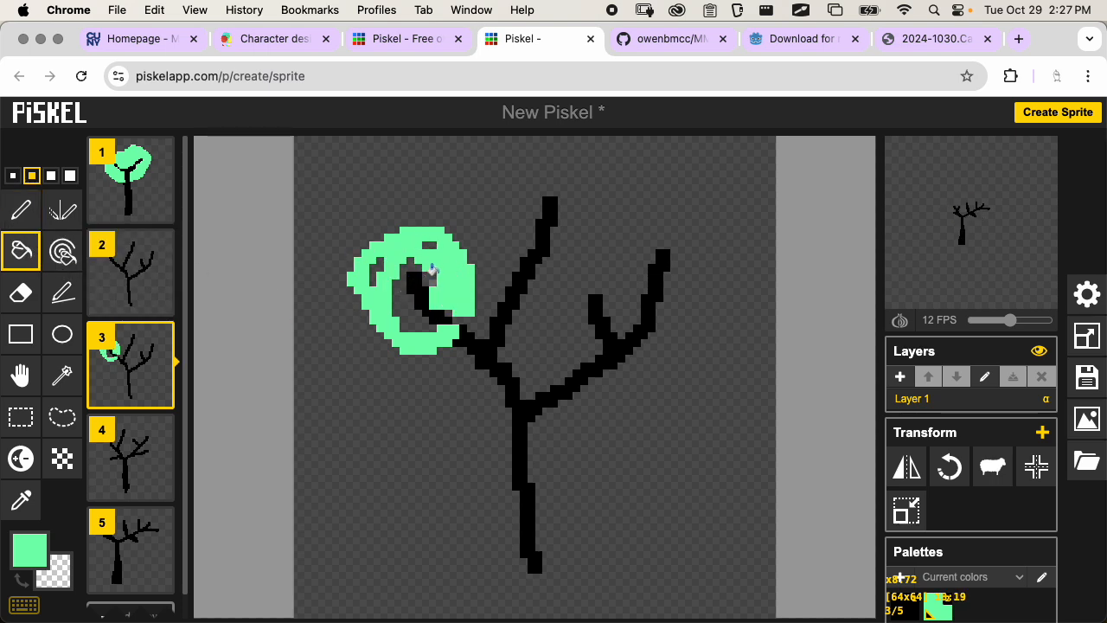
{"action": "key", "text": "ctrl+z"}
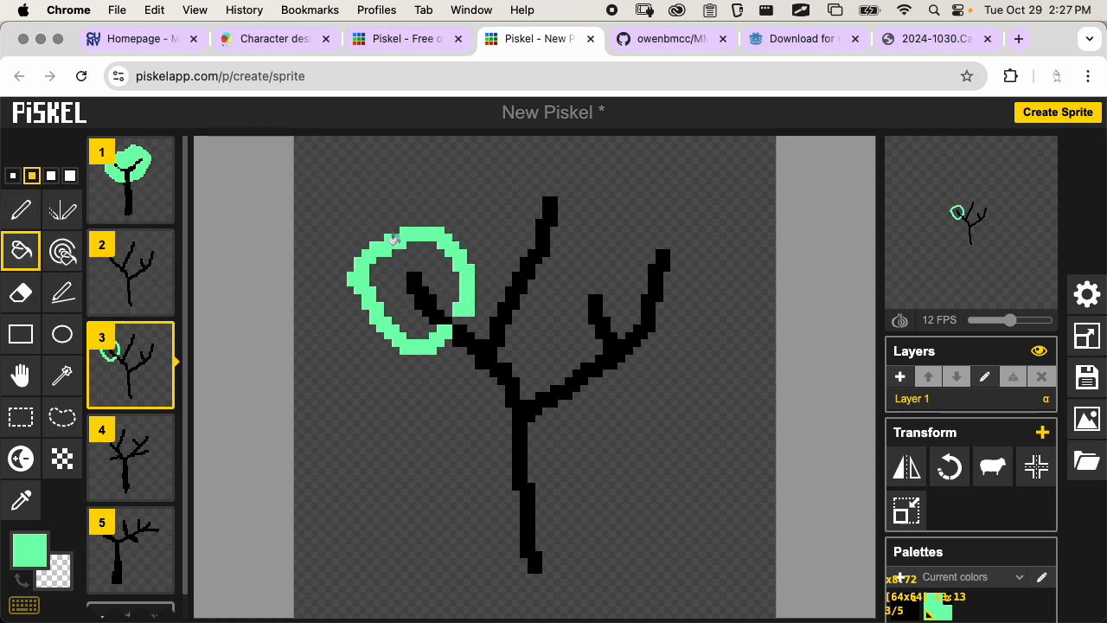
{"action": "left_click", "coordinate": [417, 249]}
Outline a round light green leaf cluster around the tall middle branch in frame 3 and fill it
{"action": "left_click", "coordinate": [20, 209]}
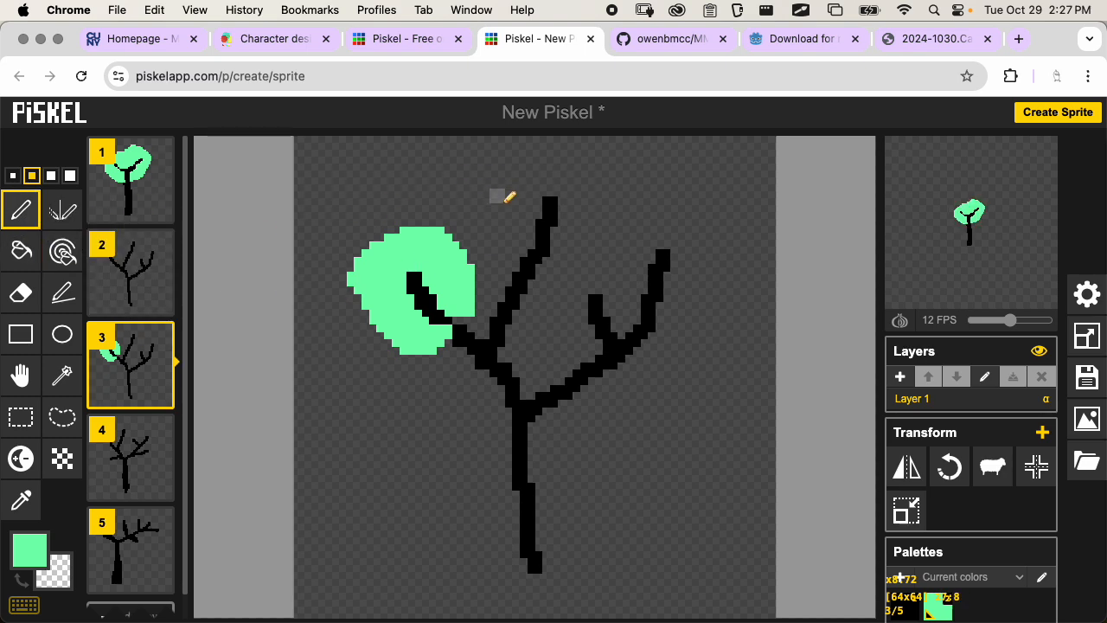
{"action": "mouse_move", "coordinate": [522, 252]}
{"action": "left_mouse_down"}
{"action": "mouse_move", "coordinate": [495, 223]}
{"action": "mouse_move", "coordinate": [560, 156]}
{"action": "mouse_move", "coordinate": [593, 216]}
{"action": "mouse_move", "coordinate": [528, 259]}
{"action": "left_mouse_up"}
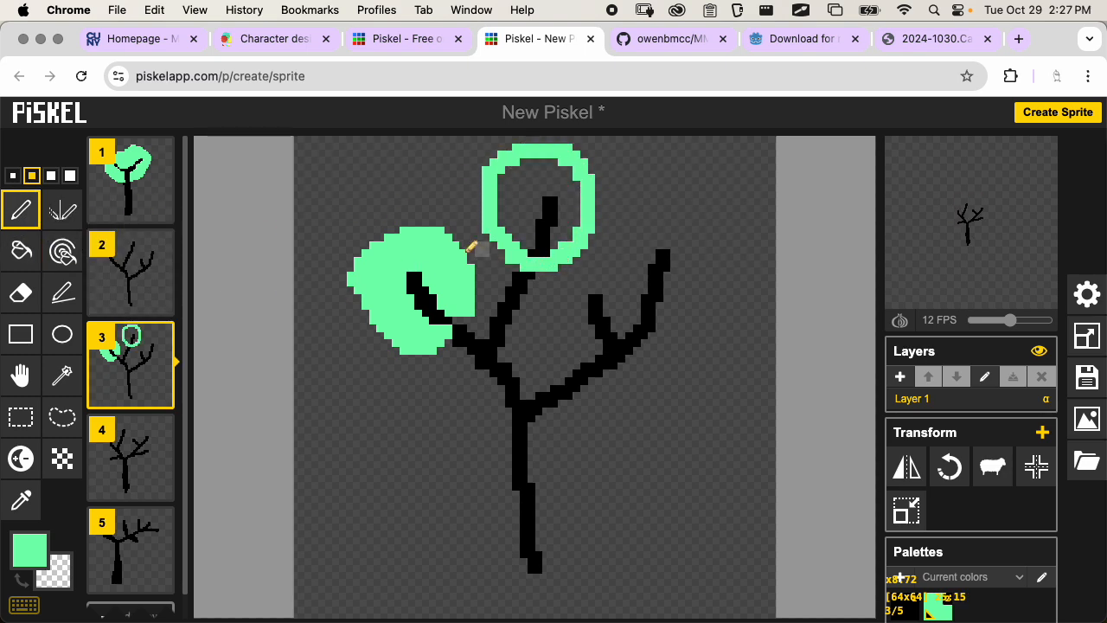
{"action": "left_click", "coordinate": [22, 251]}
{"action": "left_click", "coordinate": [536, 185]}
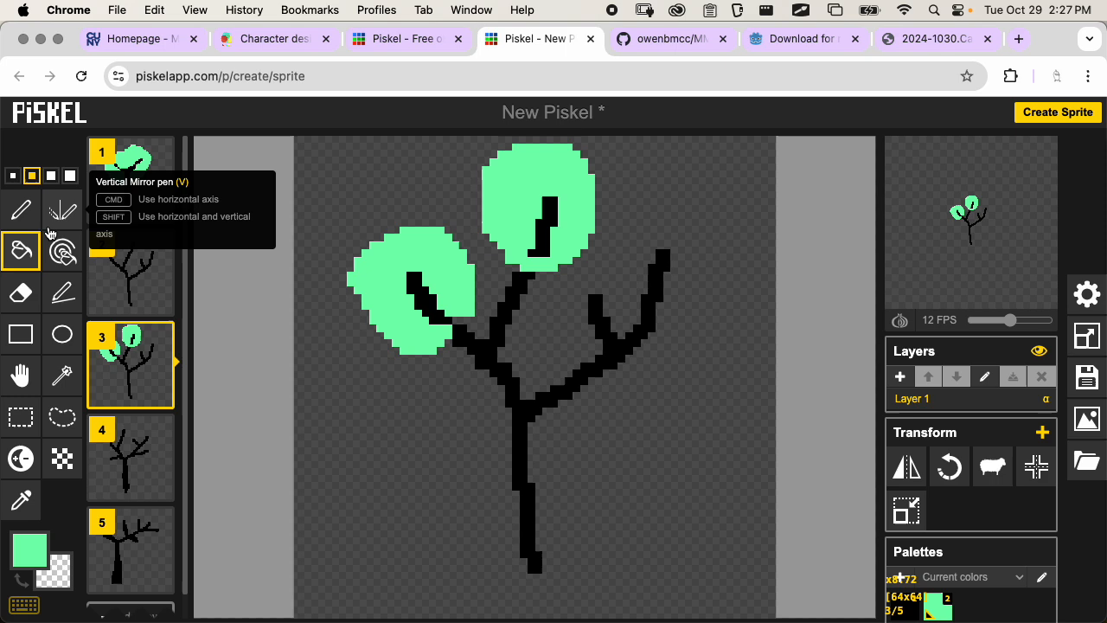
Outline a large light green leaf cluster around the forked right-hand branches in frame 3 and fill it
{"action": "left_click", "coordinate": [20, 209]}
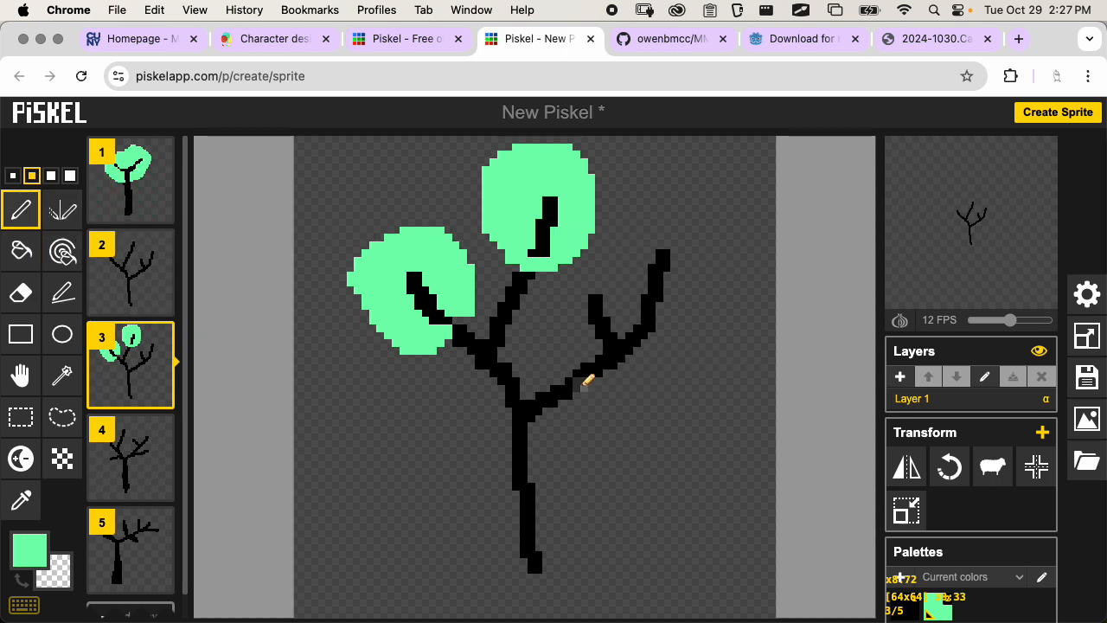
{"action": "mouse_move", "coordinate": [566, 363]}
{"action": "left_mouse_down"}
{"action": "mouse_move", "coordinate": [575, 367]}
{"action": "mouse_move", "coordinate": [573, 262]}
{"action": "mouse_move", "coordinate": [726, 271]}
{"action": "mouse_move", "coordinate": [601, 396]}
{"action": "mouse_move", "coordinate": [576, 380]}
{"action": "left_mouse_up"}
{"action": "key", "text": "b"}
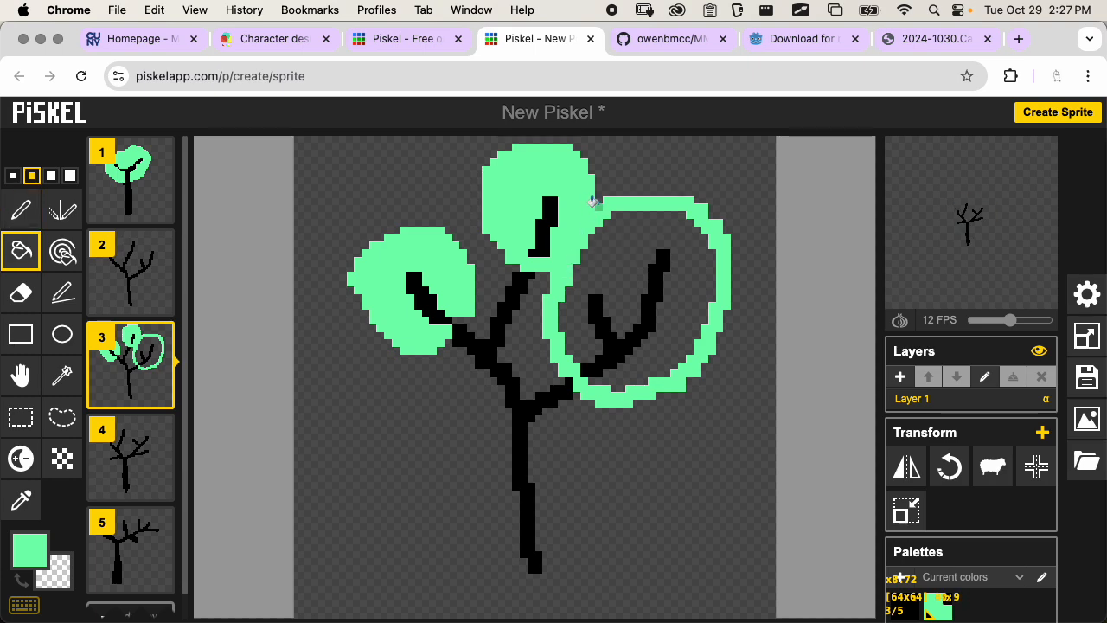
{"action": "left_click", "coordinate": [626, 271]}
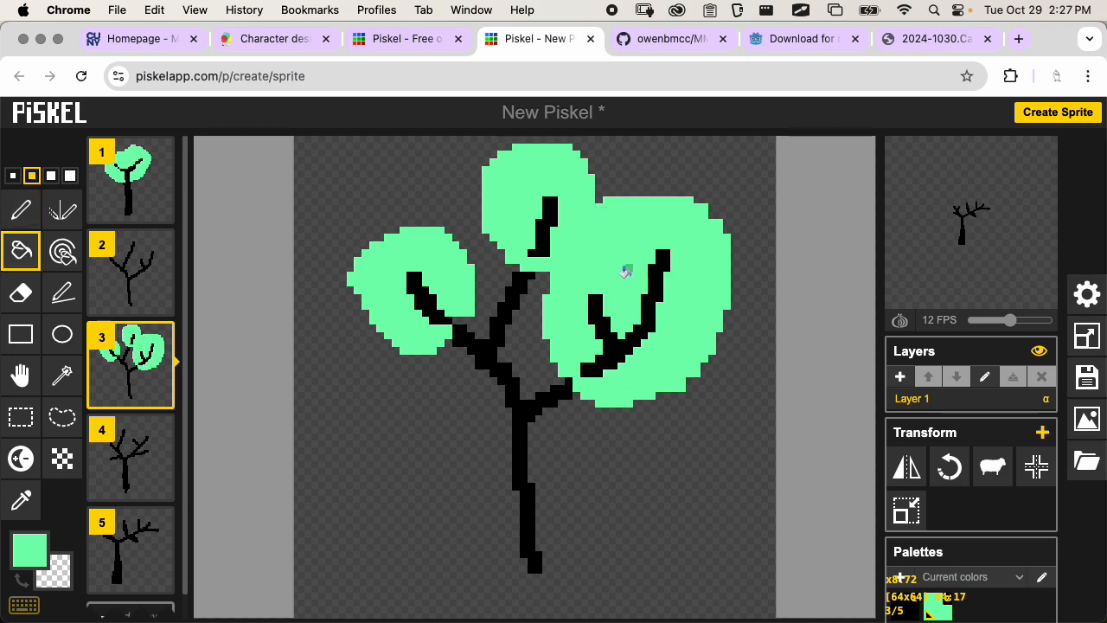
In frame 4, outline light green foliage around the left-hand branches and fill it
{"action": "left_click", "coordinate": [166, 463]}
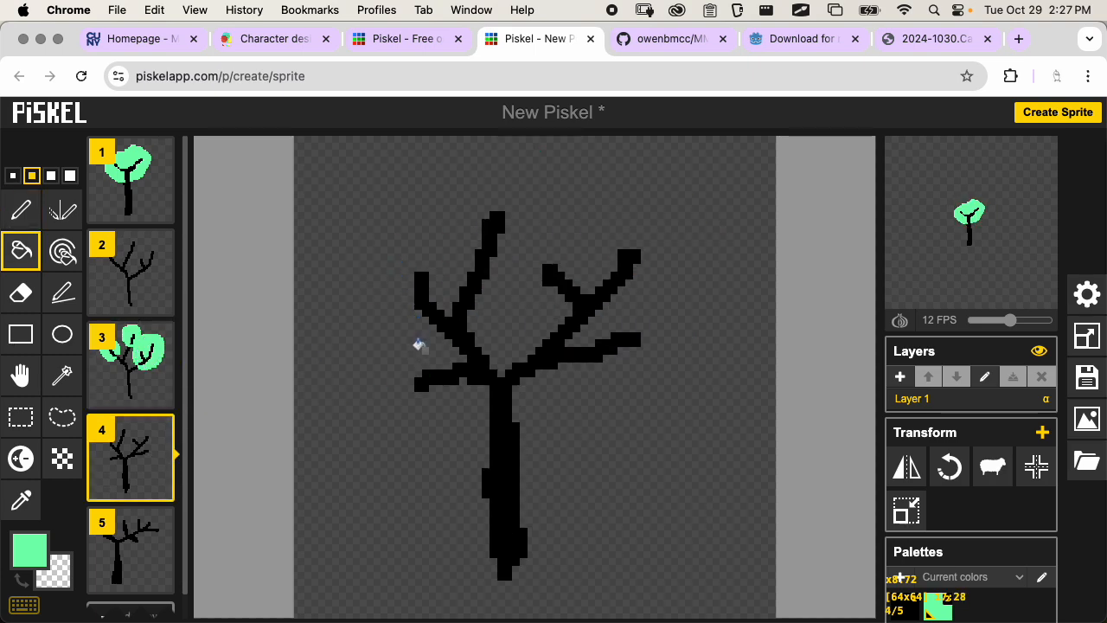
{"action": "key", "text": "p"}
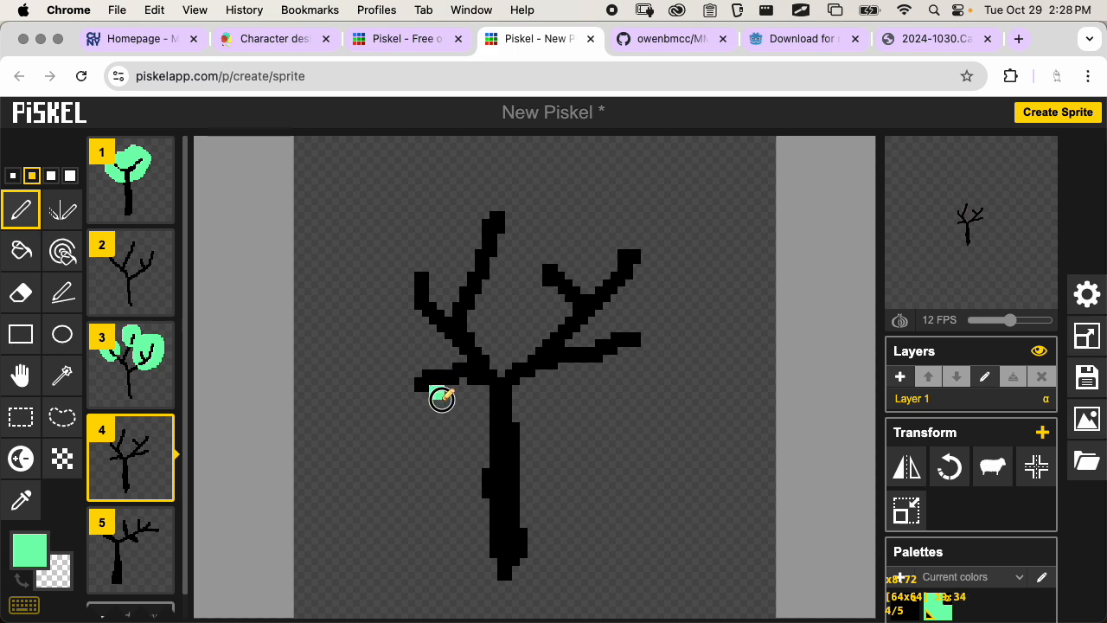
{"action": "mouse_move", "coordinate": [441, 397]}
{"action": "left_mouse_down"}
{"action": "mouse_move", "coordinate": [404, 258]}
{"action": "mouse_move", "coordinate": [460, 180]}
{"action": "mouse_move", "coordinate": [548, 204]}
{"action": "mouse_move", "coordinate": [486, 256]}
{"action": "left_mouse_up"}
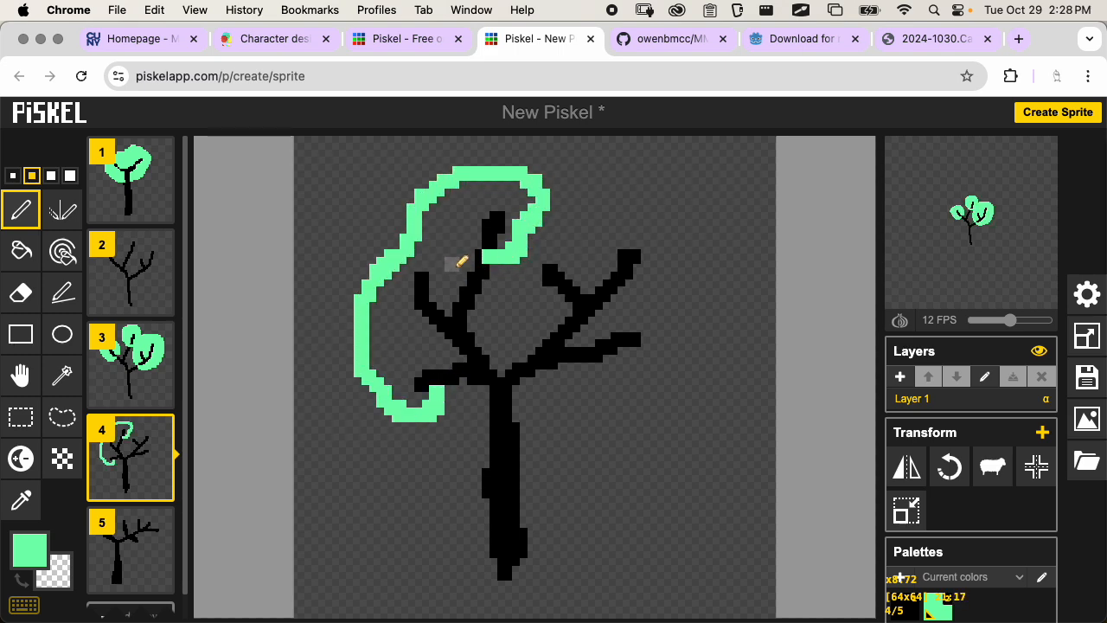
{"action": "key", "text": "b"}
{"action": "left_click", "coordinate": [440, 241]}
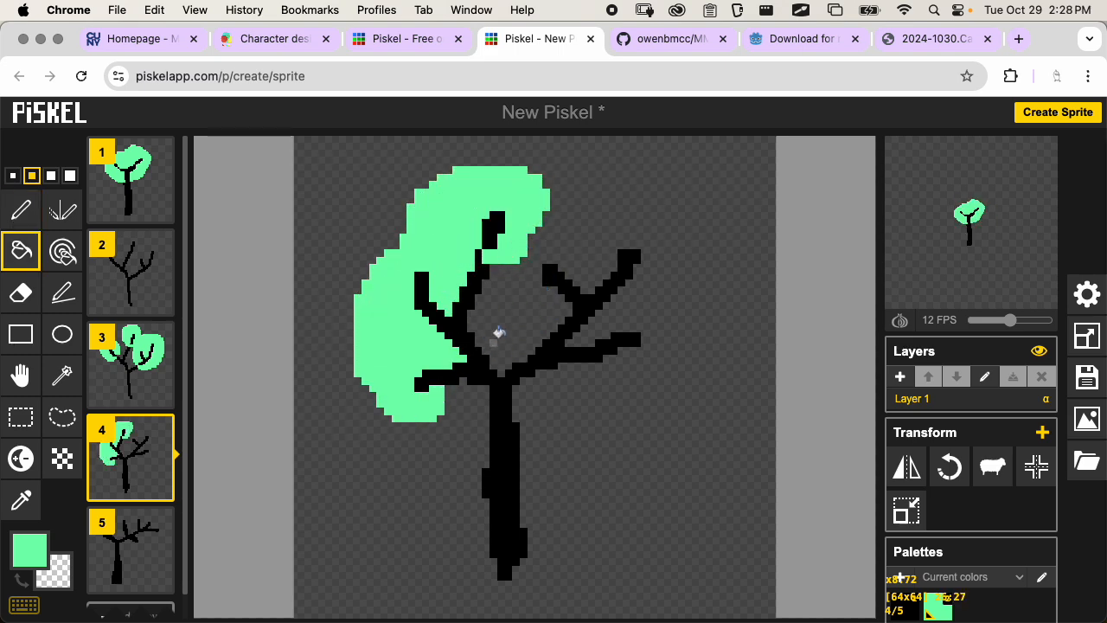
Outline a rounded light green leaf cluster around the right-hand branches in frame 4 and fill it
{"action": "key", "text": "p"}
{"action": "mouse_move", "coordinate": [536, 341]}
{"action": "left_mouse_down"}
{"action": "mouse_move", "coordinate": [514, 269]}
{"action": "mouse_move", "coordinate": [563, 206]}
{"action": "mouse_move", "coordinate": [697, 236]}
{"action": "mouse_move", "coordinate": [690, 332]}
{"action": "mouse_move", "coordinate": [625, 389]}
{"action": "mouse_move", "coordinate": [544, 370]}
{"action": "left_mouse_up"}
{"action": "key", "text": "b"}
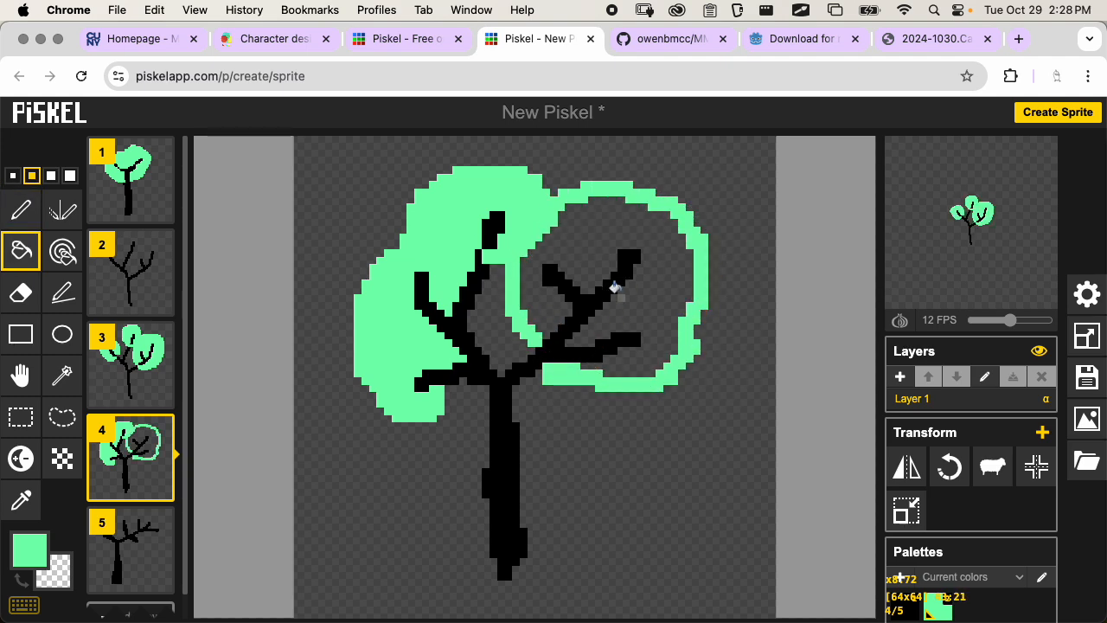
{"action": "left_click", "coordinate": [642, 298]}
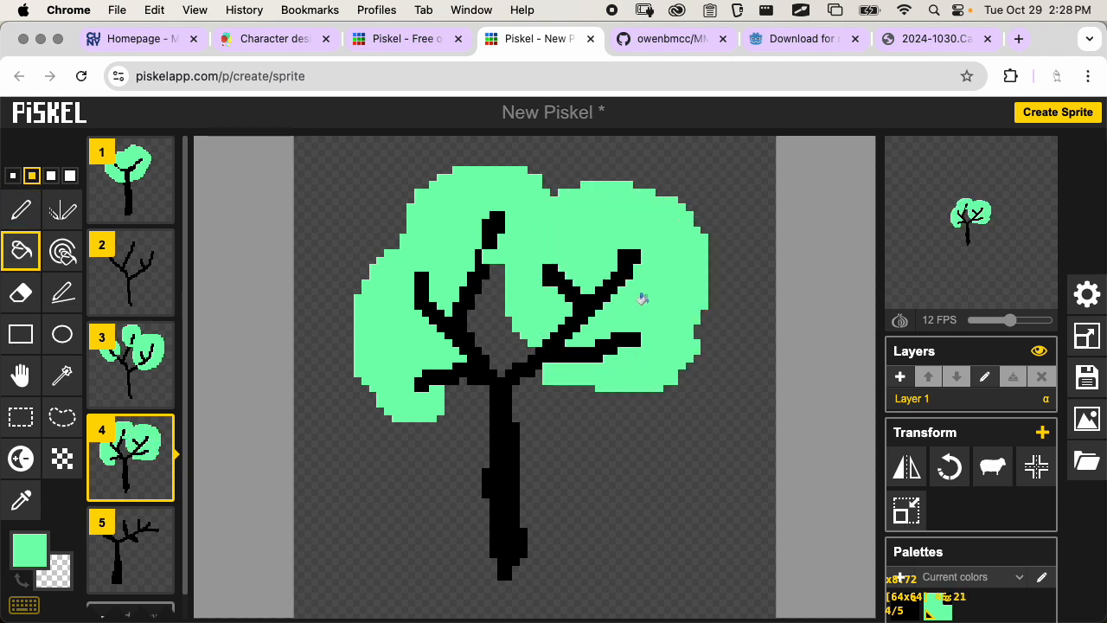
In frame 5, outline light green foliage around the short twigs on the tree's left side and fill it
{"action": "left_click", "coordinate": [169, 538]}
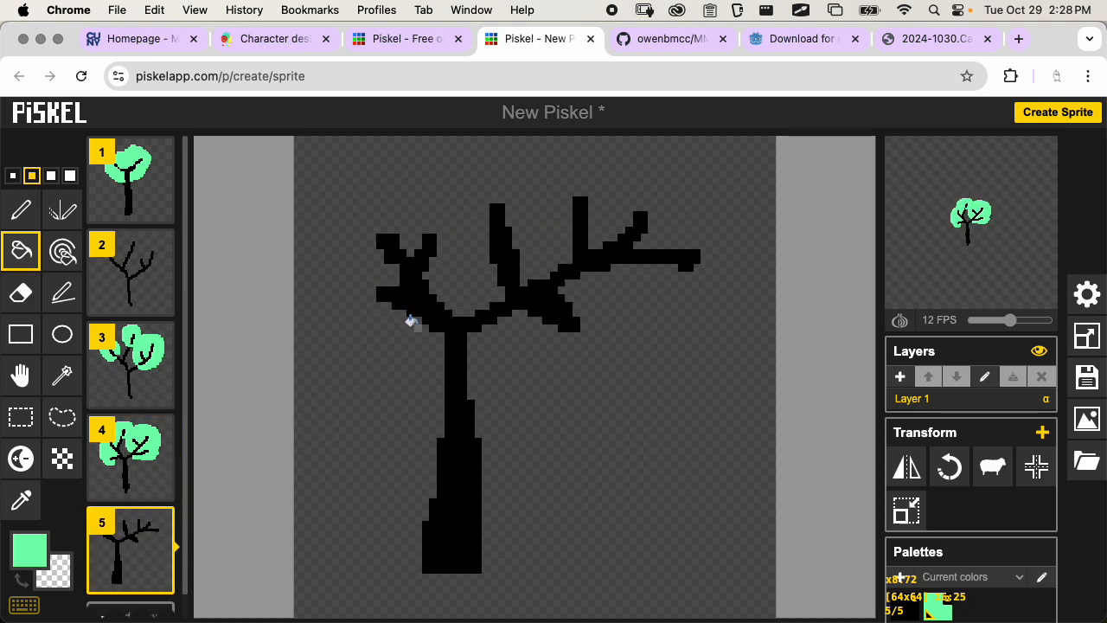
{"action": "key", "text": "p"}
{"action": "mouse_move", "coordinate": [425, 338]}
{"action": "left_mouse_down"}
{"action": "mouse_move", "coordinate": [363, 268]}
{"action": "mouse_move", "coordinate": [345, 206]}
{"action": "mouse_move", "coordinate": [428, 174]}
{"action": "mouse_move", "coordinate": [476, 206]}
{"action": "mouse_move", "coordinate": [474, 282]}
{"action": "left_mouse_up"}
{"action": "key", "text": "b"}
{"action": "left_click", "coordinate": [413, 201]}
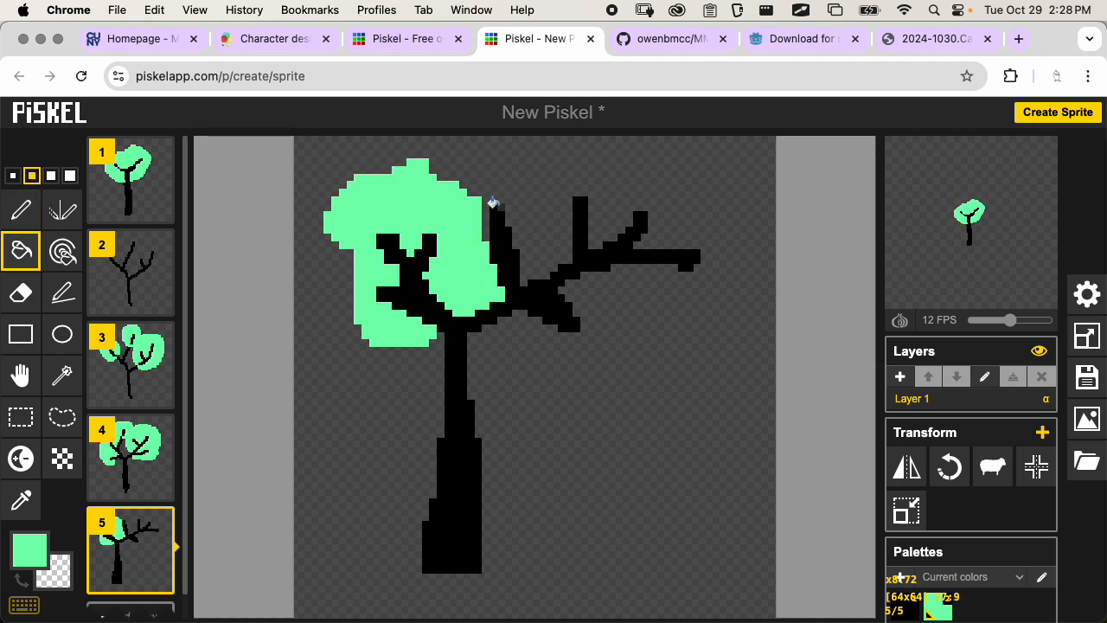
Outline wide light green foliage around the long right-hand branches in frame 5 and fill it
{"action": "key", "text": "p"}
{"action": "mouse_move", "coordinate": [471, 184]}
{"action": "left_mouse_down"}
{"action": "mouse_move", "coordinate": [615, 176]}
{"action": "mouse_move", "coordinate": [734, 222]}
{"action": "mouse_move", "coordinate": [636, 363]}
{"action": "mouse_move", "coordinate": [501, 348]}
{"action": "mouse_move", "coordinate": [554, 286]}
{"action": "left_mouse_up"}
{"action": "key", "text": "b"}
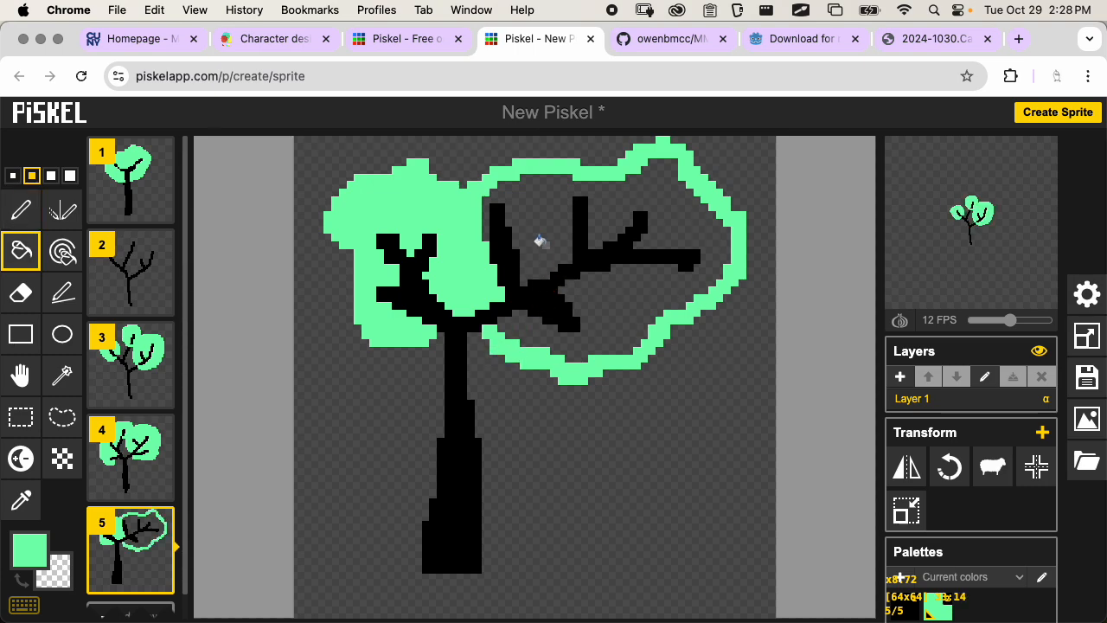
{"action": "left_click", "coordinate": [558, 341]}
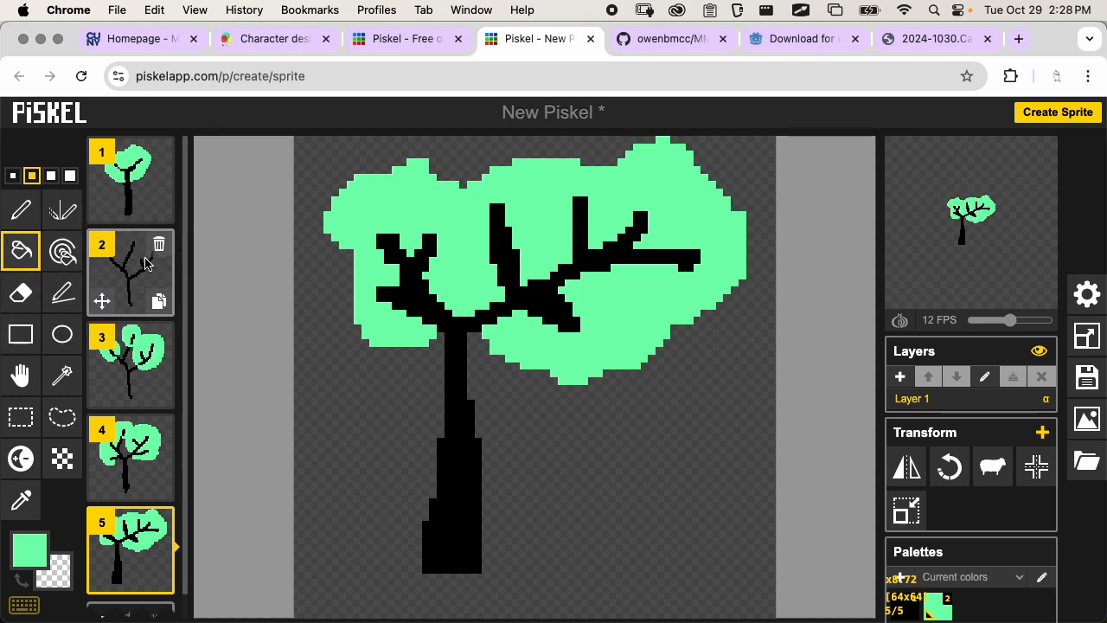
Delete frame 2, the leftover bare tree without foliage
{"action": "left_click", "coordinate": [73, 256]}
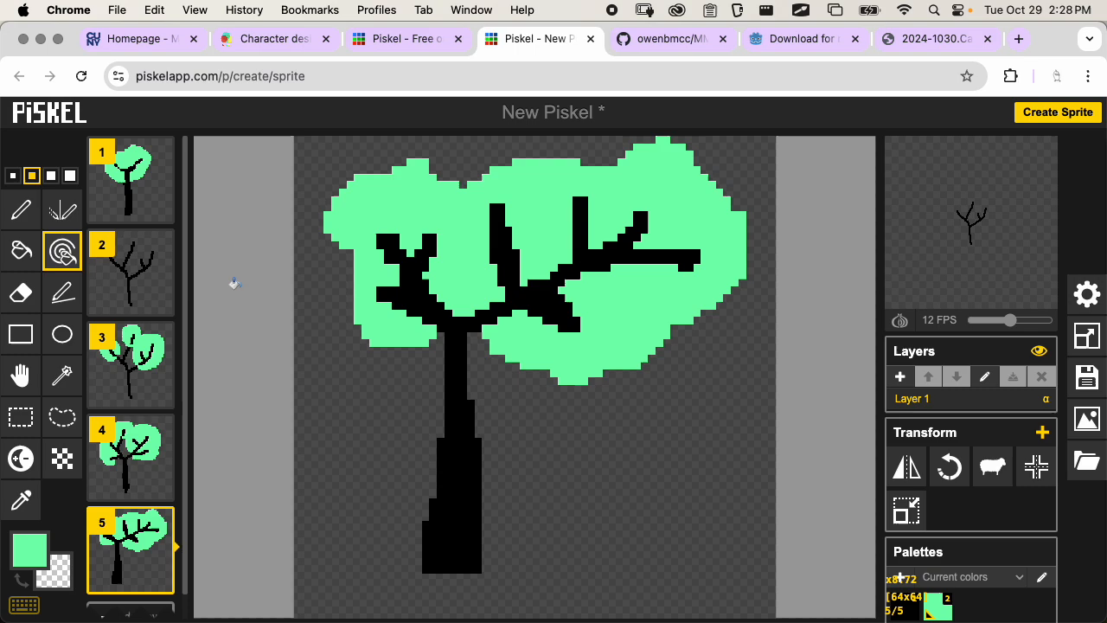
{"action": "scroll", "coordinate": [129, 286], "scroll_direction": "down", "scroll_amount": 1}
{"action": "scroll", "coordinate": [132, 283], "scroll_direction": "up", "scroll_amount": 1}
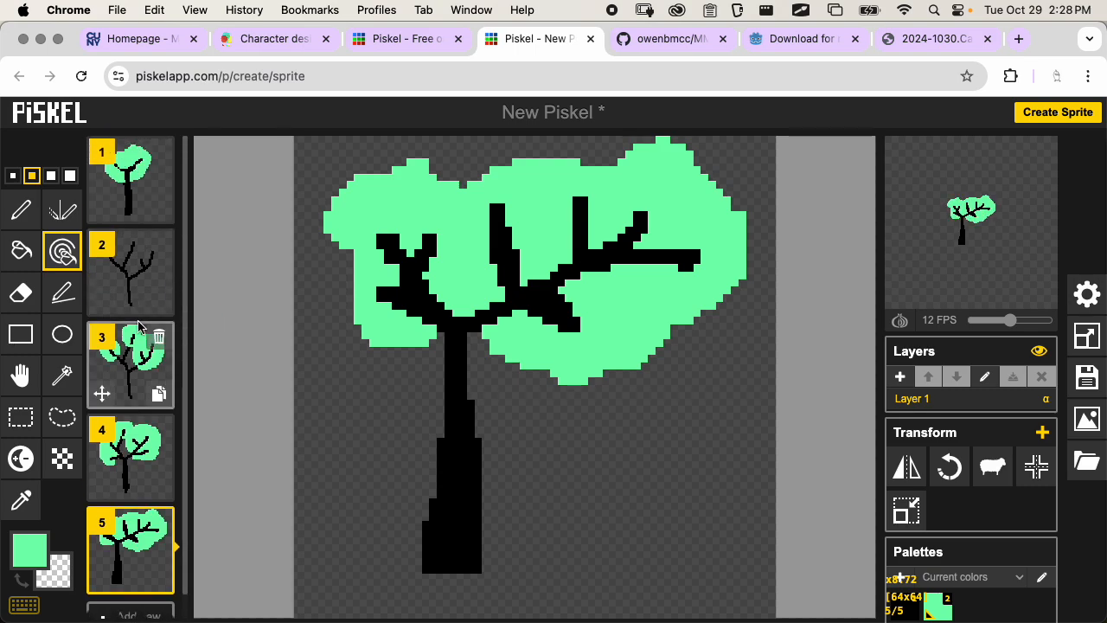
{"action": "left_click", "coordinate": [159, 245]}
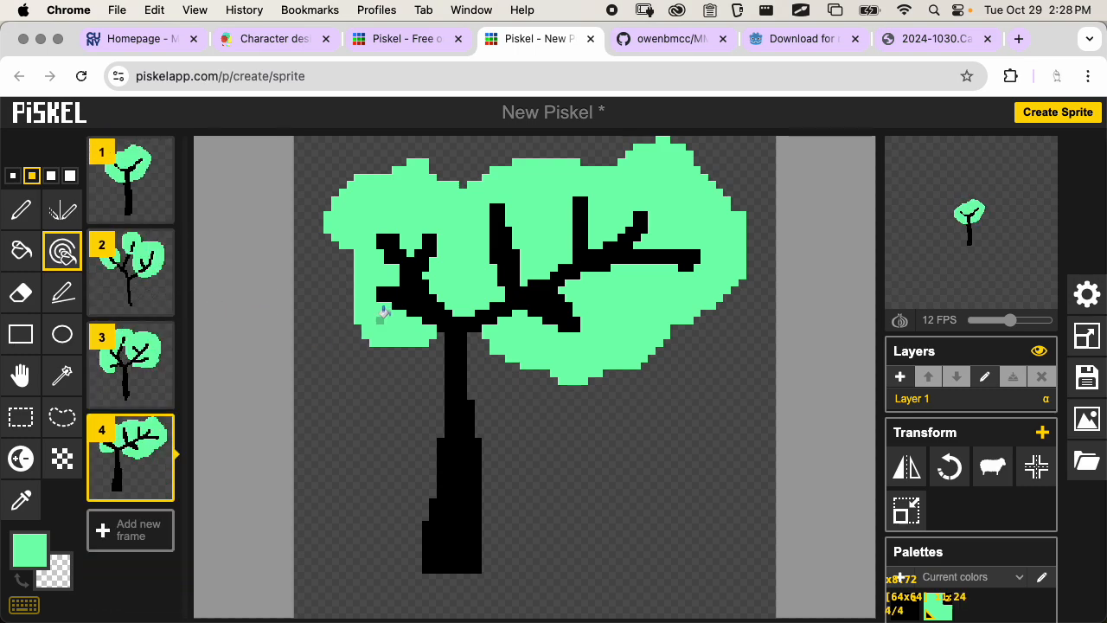
Set the primary colour to brown #725f40 and recolour all black trunk and branch pixels across all frames
{"action": "left_click", "coordinate": [138, 269]}
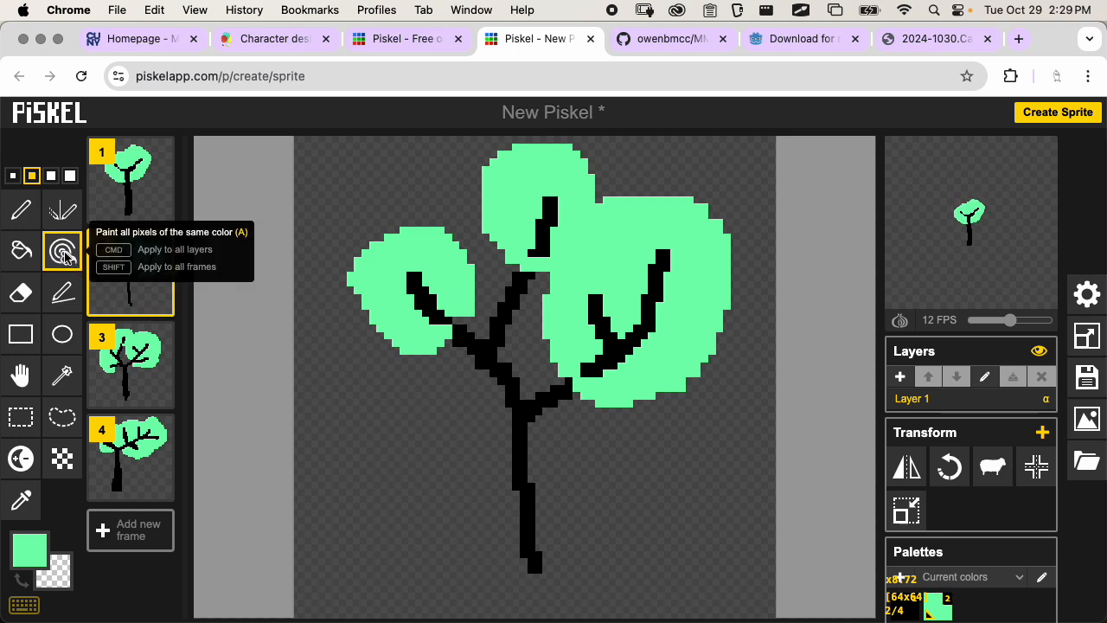
{"action": "left_click", "coordinate": [30, 551]}
{"action": "left_click_drag", "start_coordinate": [221, 422], "coordinate": [137, 443]}
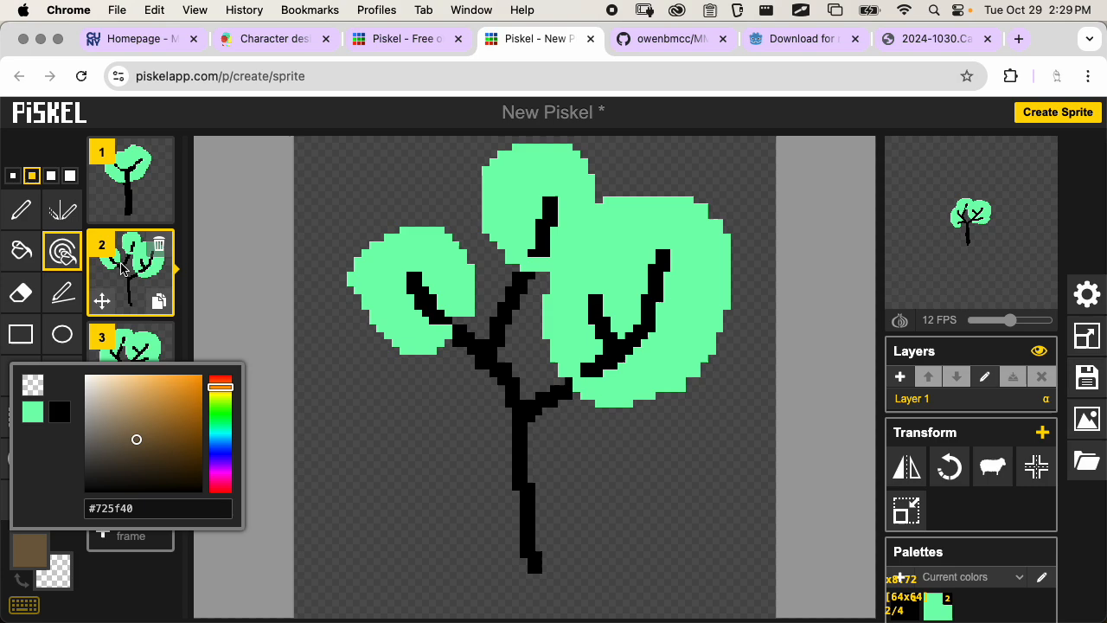
{"action": "left_click", "coordinate": [61, 250]}
{"action": "left_click", "coordinate": [480, 348]}
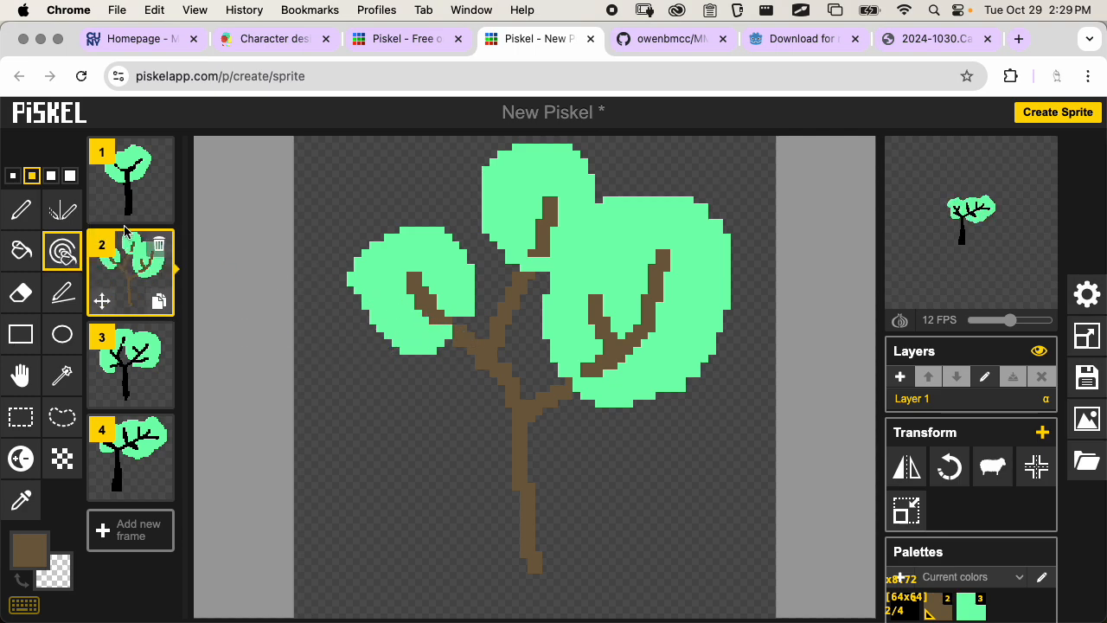
{"action": "key", "text": "super+z"}
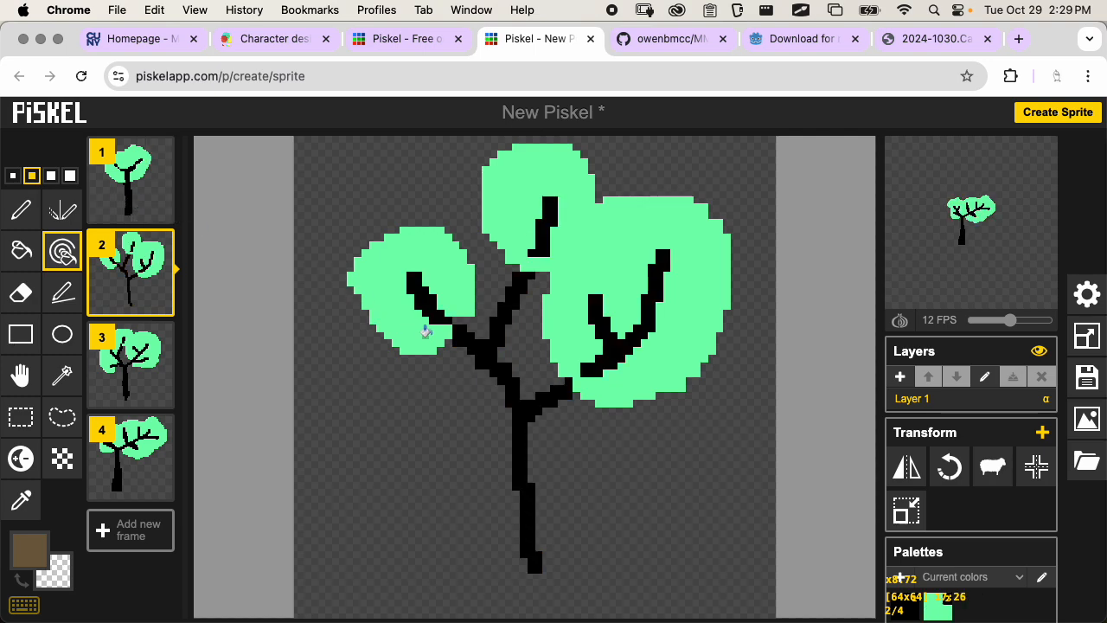
{"action": "left_click", "coordinate": [483, 349]}
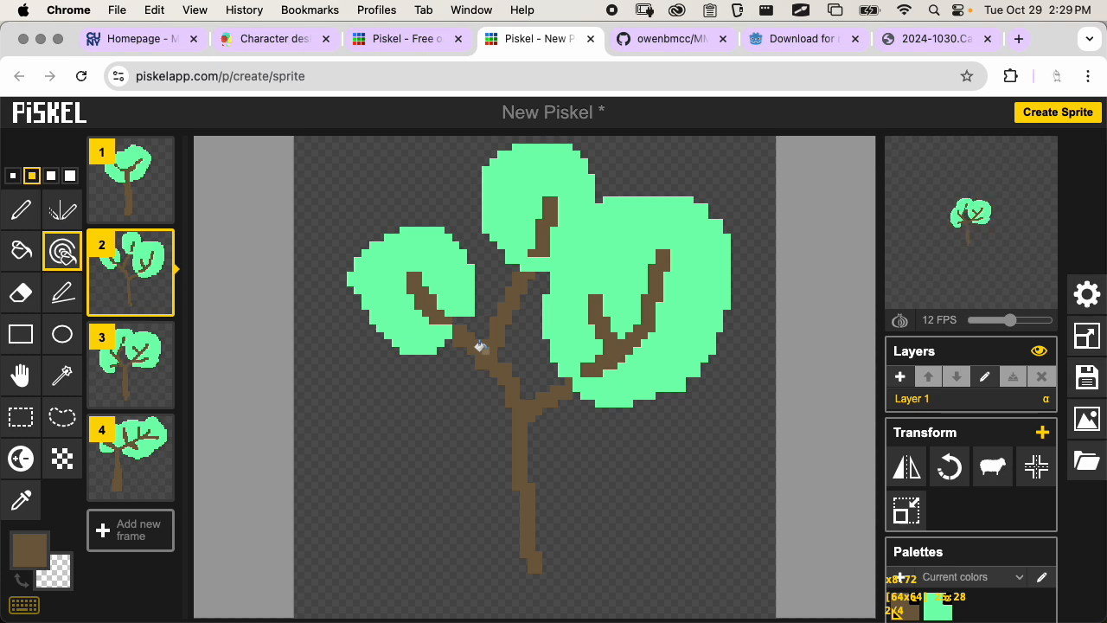
Step back and forth through all four frames to check the recoloured trunks and branches, ending on frame 1
{"action": "key", "text": "Up"}
{"action": "key", "text": "Down"}
{"action": "key", "text": "Down"}
{"action": "key", "text": "Down"}
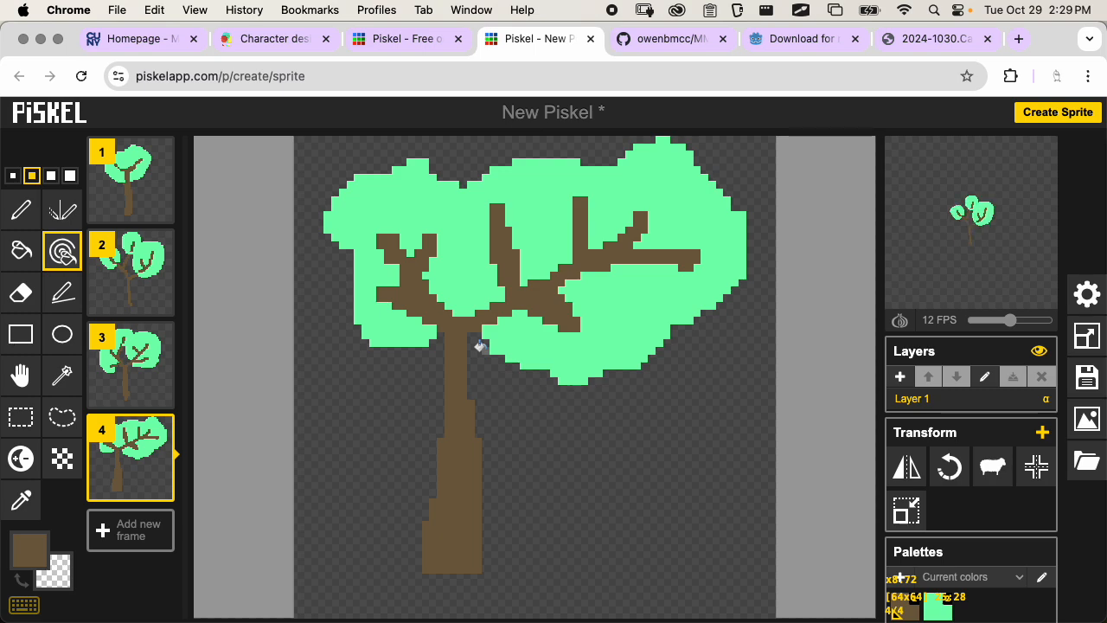
{"action": "key", "text": "Up"}
{"action": "key", "text": "Up"}
{"action": "key", "text": "Up"}
{"action": "key", "text": "Down"}
{"action": "key", "text": "Down"}
{"action": "key", "text": "Down"}
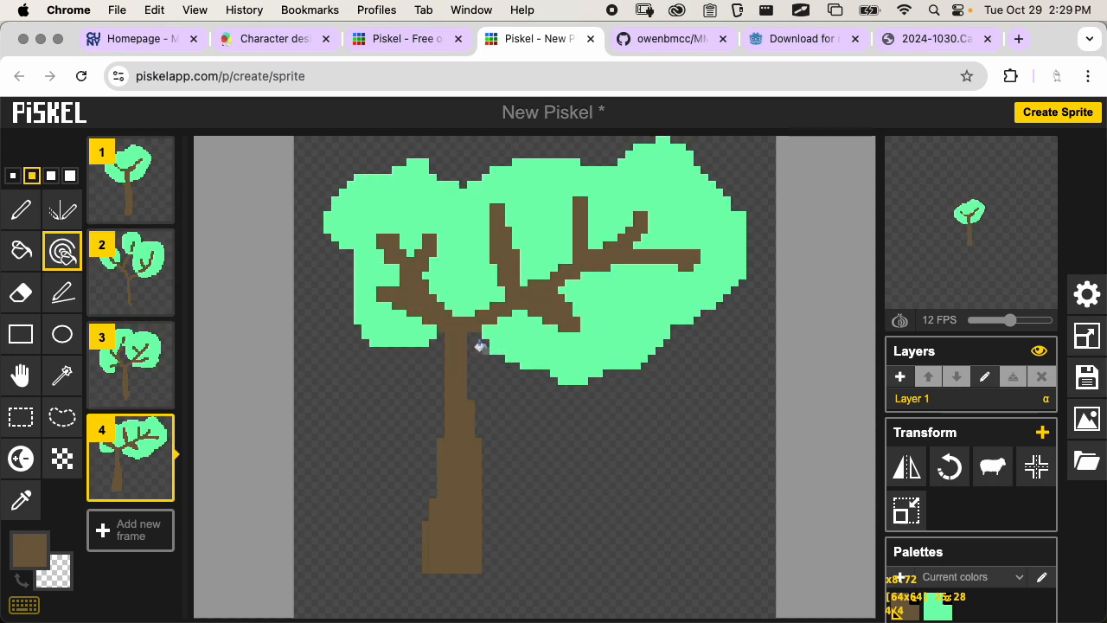
{"action": "key", "text": "Up"}
{"action": "key", "text": "Up"}
{"action": "key", "text": "Up"}
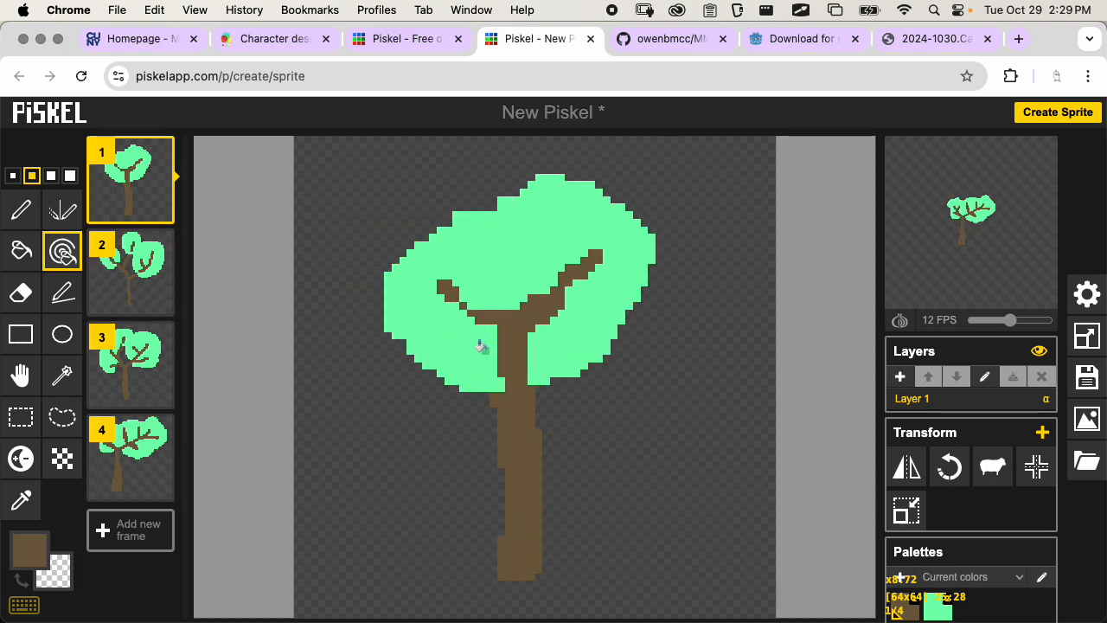
Try the mirror transform on the tree in frame 1 and flip it back
{"action": "left_click", "coordinate": [20, 209]}
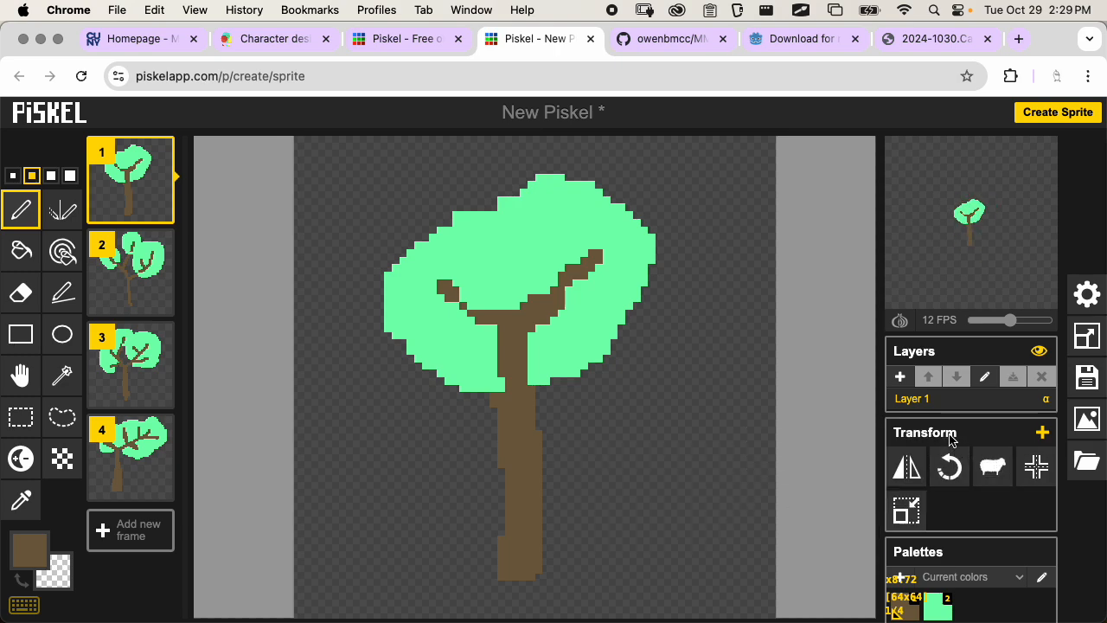
{"action": "left_click", "coordinate": [1042, 433]}
{"action": "left_click", "coordinate": [1042, 434]}
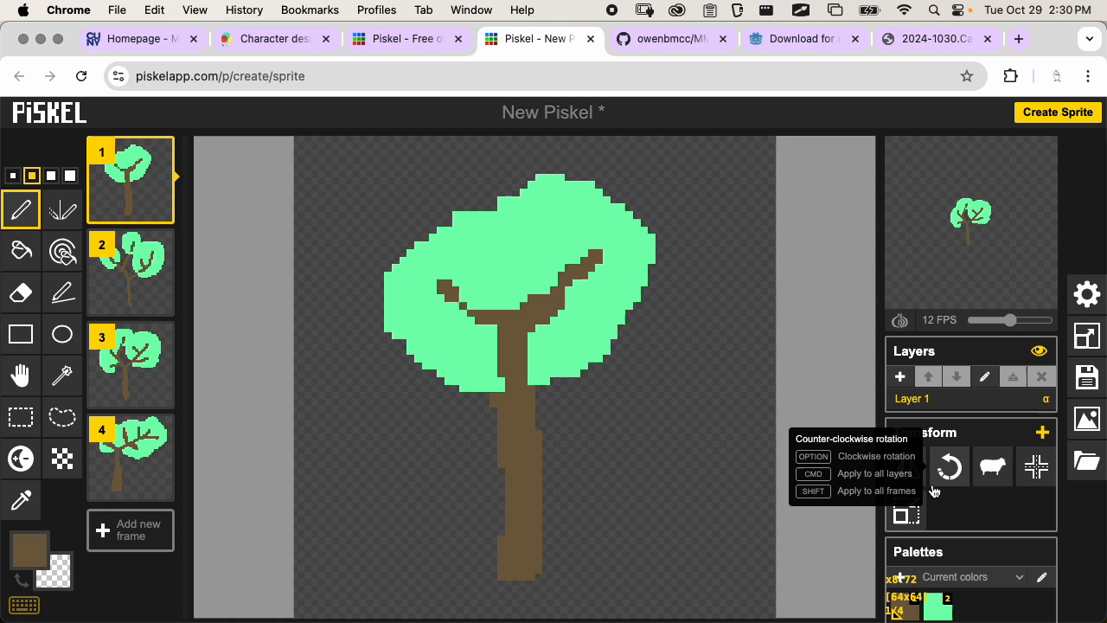
{"action": "left_click", "coordinate": [922, 480]}
{"action": "left_click", "coordinate": [922, 481]}
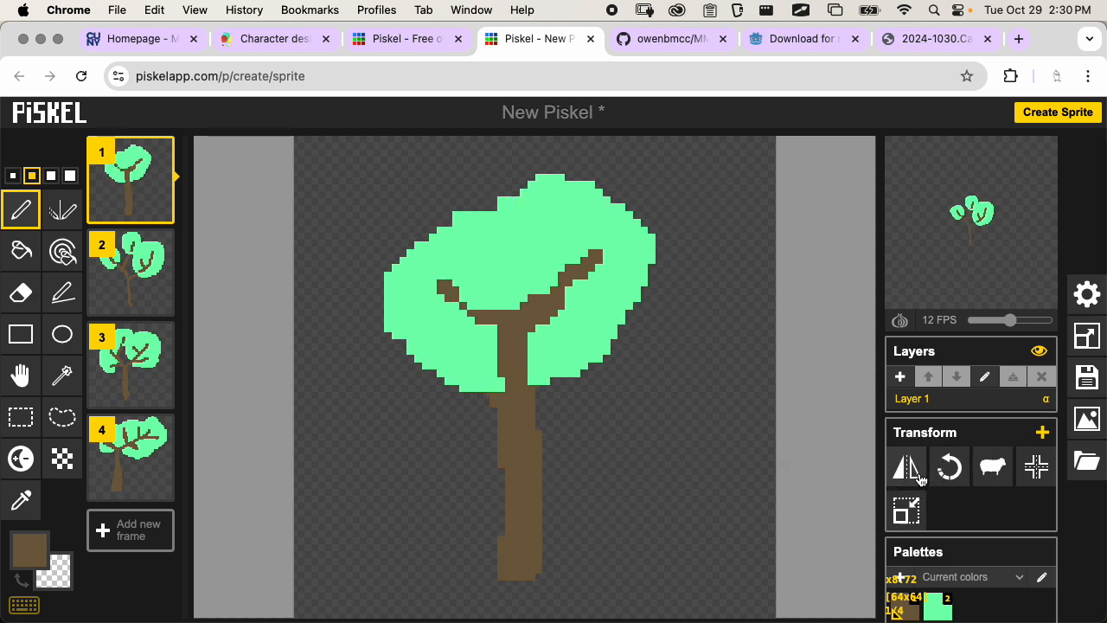
{"action": "left_click", "coordinate": [922, 481]}
{"action": "left_click", "coordinate": [920, 481]}
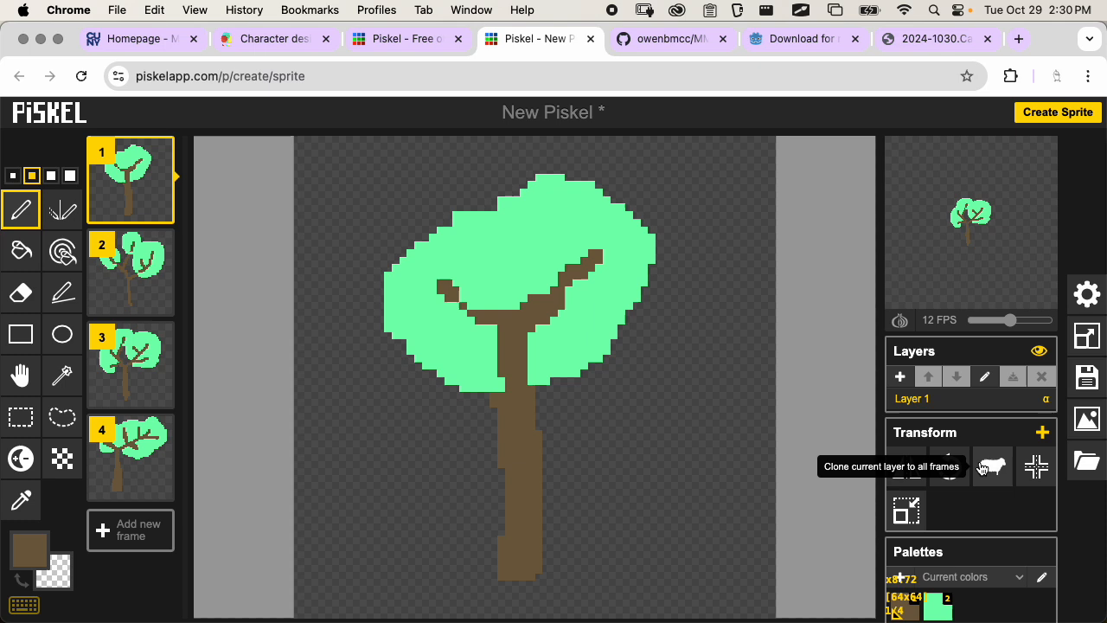
Centre the tree on the canvas in each of the four frames
{"action": "left_click", "coordinate": [1035, 467]}
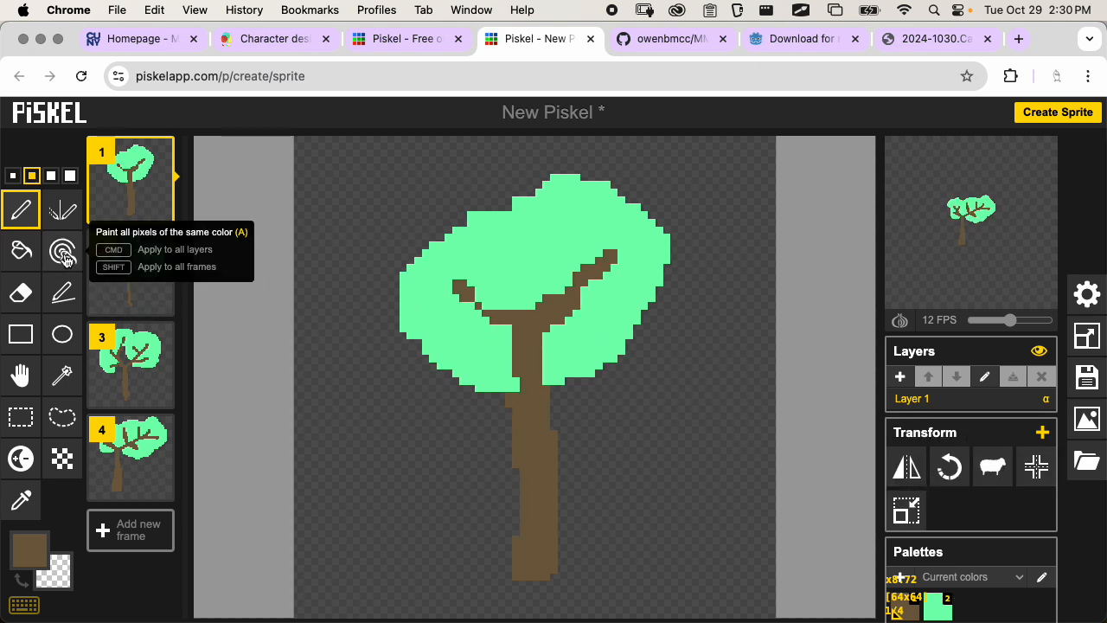
{"action": "left_click", "coordinate": [122, 275]}
{"action": "left_click", "coordinate": [1035, 472]}
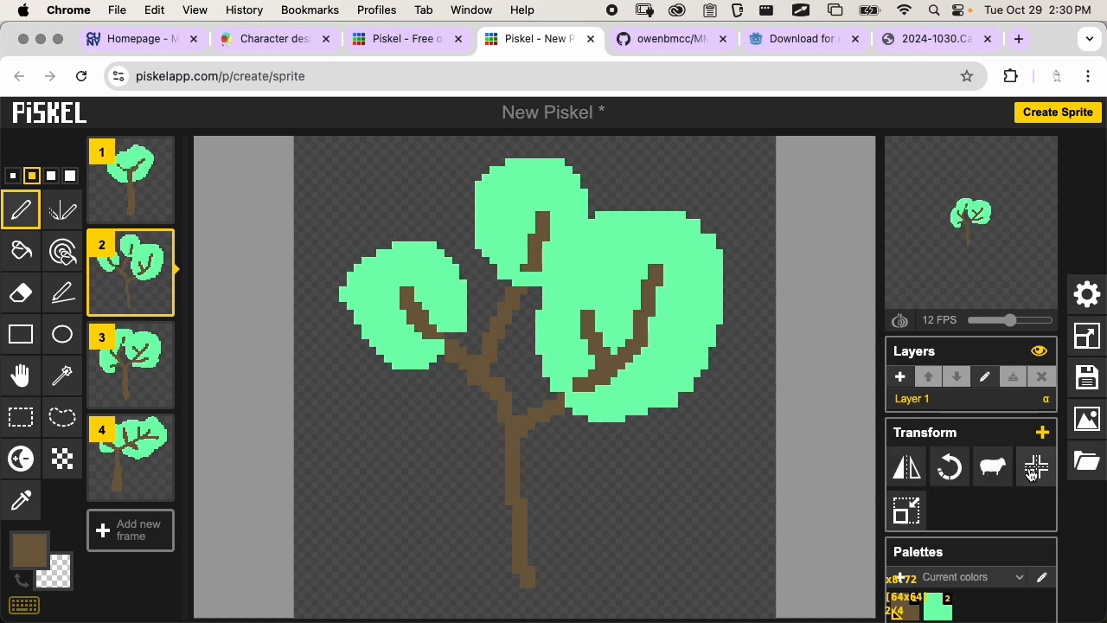
{"action": "left_click", "coordinate": [156, 381]}
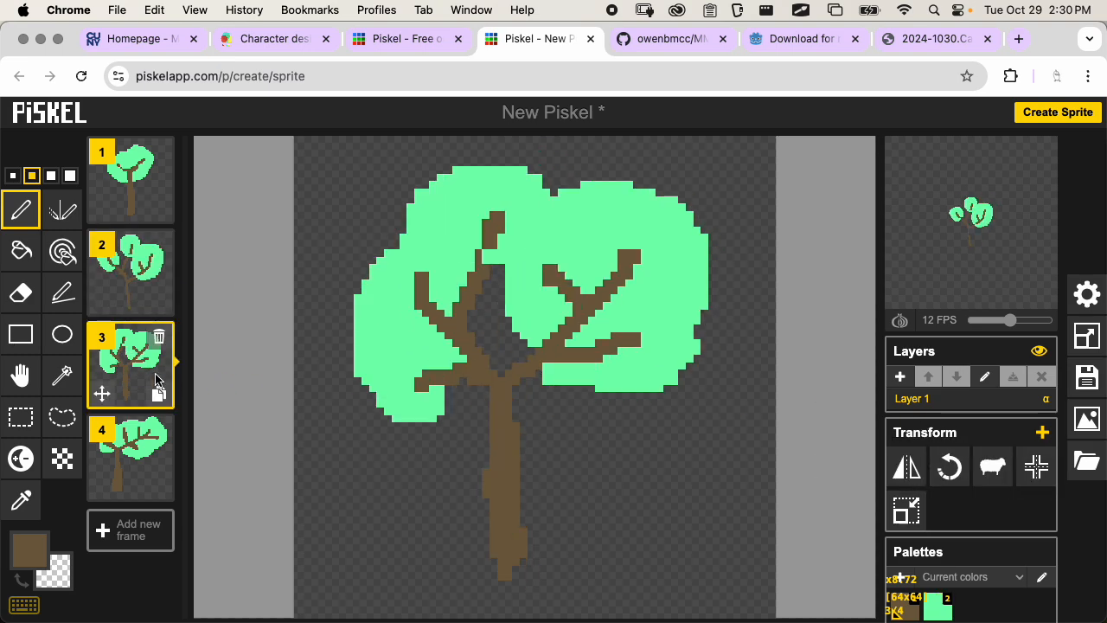
{"action": "left_click", "coordinate": [121, 454]}
{"action": "left_click", "coordinate": [1035, 467]}
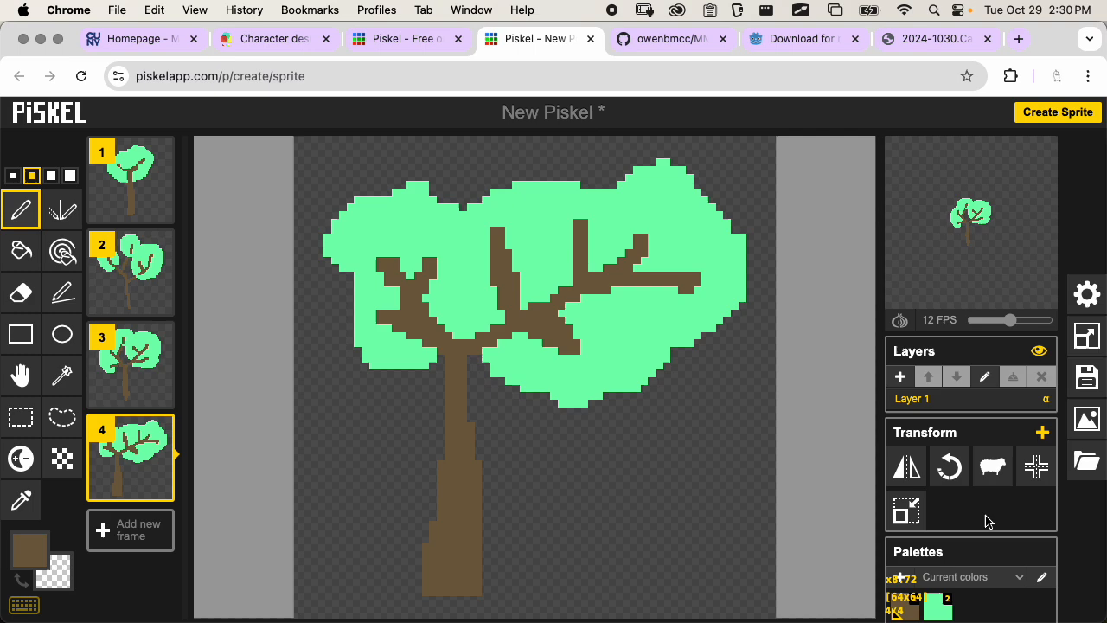
{"action": "left_click", "coordinate": [970, 433]}
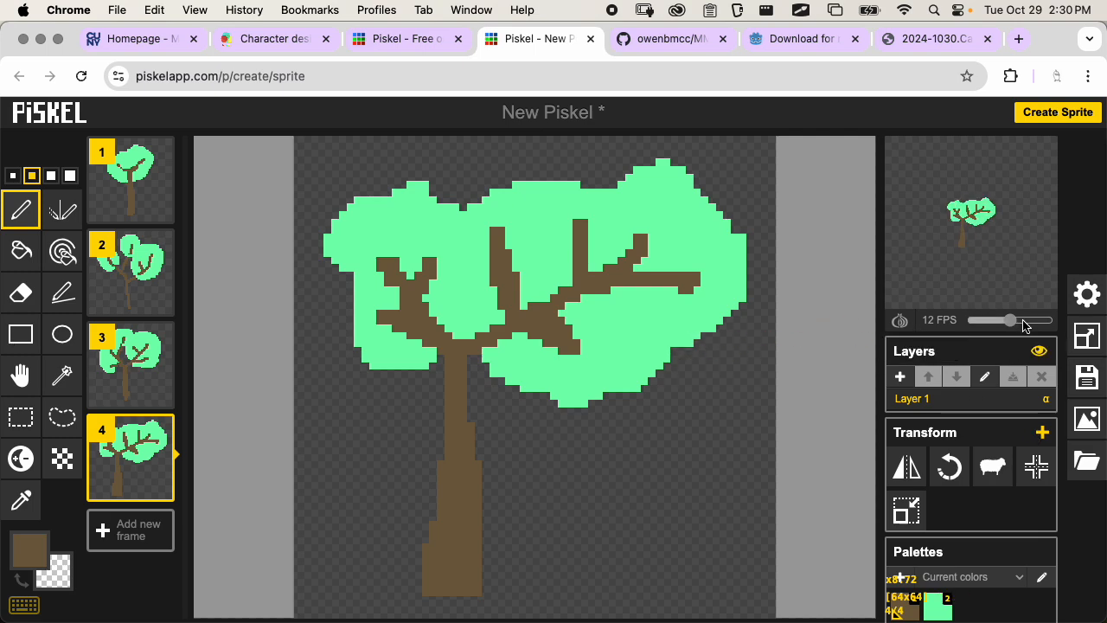
Title the sprite "trees" and save it offline as a .piskel file
{"action": "left_click", "coordinate": [1085, 377]}
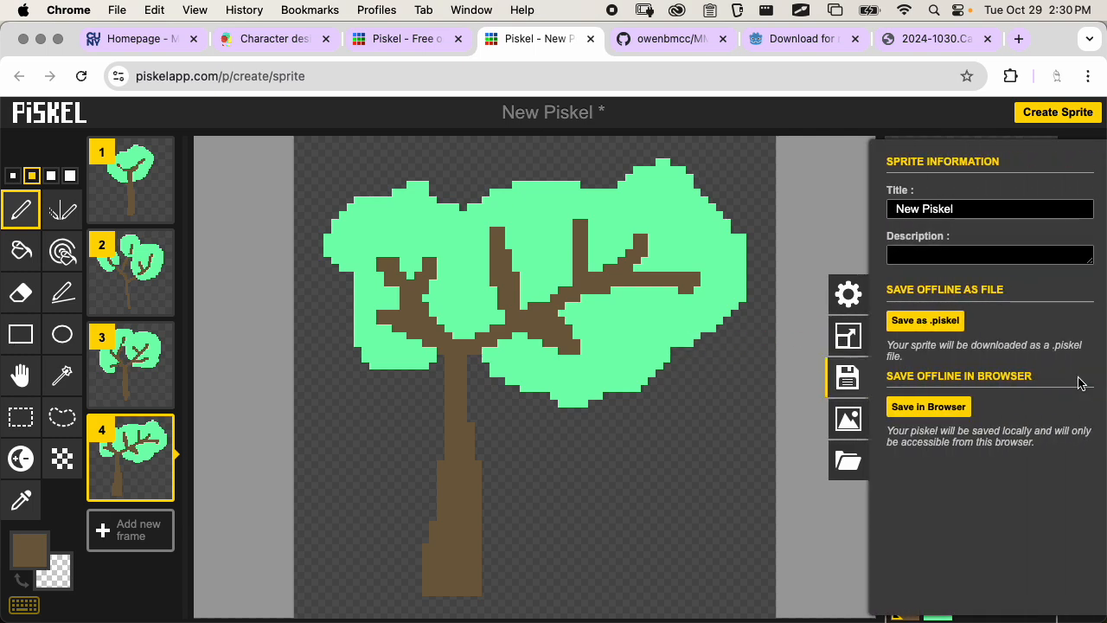
{"action": "double_click", "coordinate": [962, 208]}
{"action": "triple_click", "coordinate": [962, 209]}
{"action": "type", "text": "trees"}
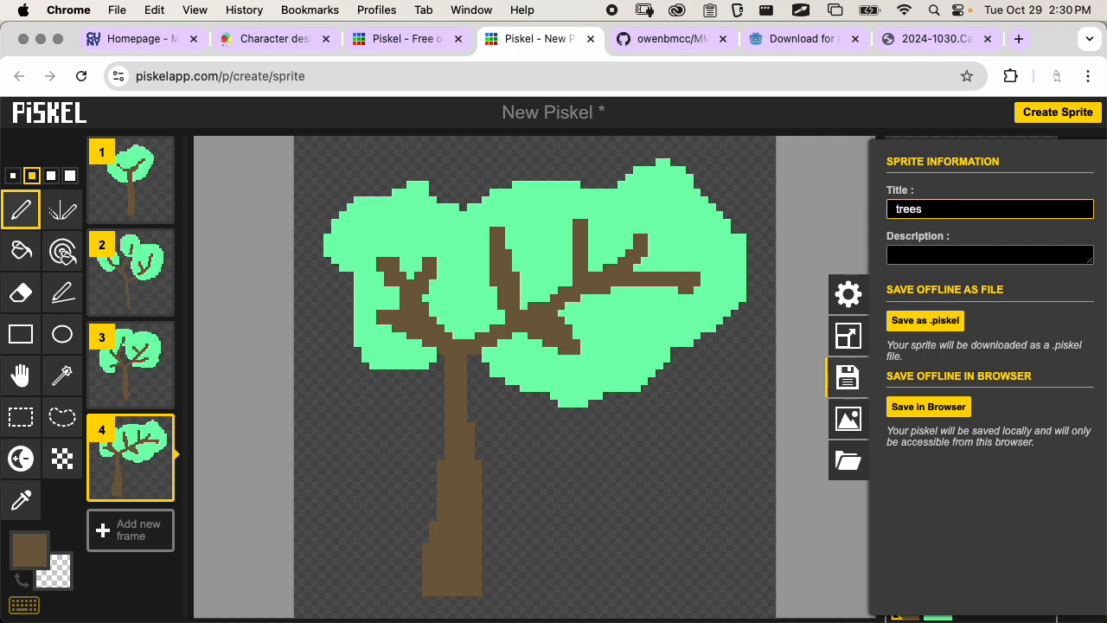
{"action": "left_click", "coordinate": [937, 323]}
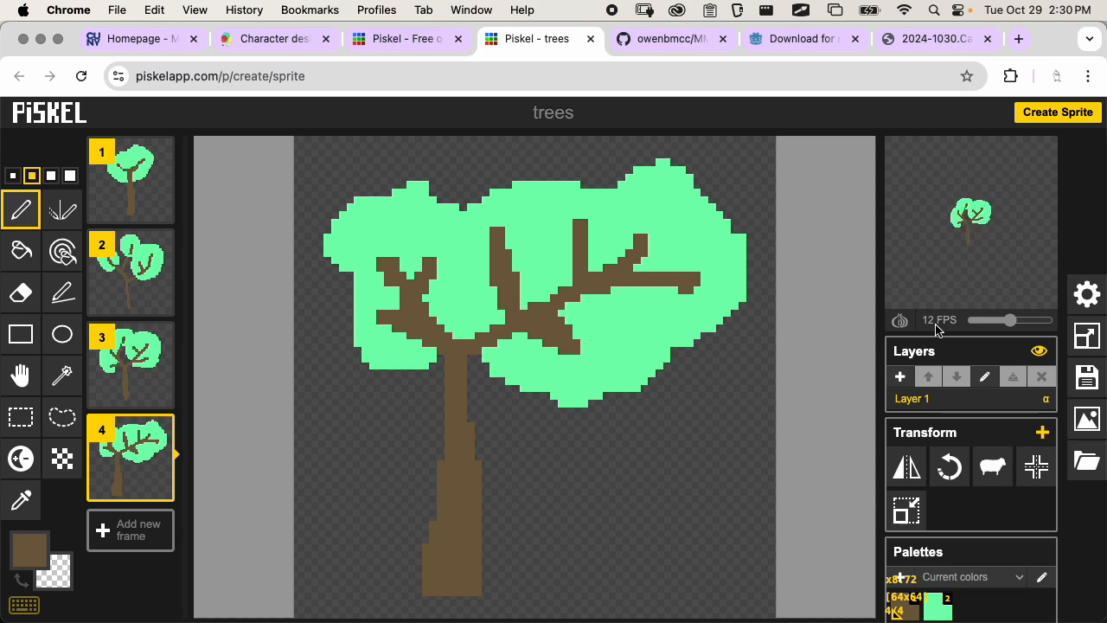
Switch to Finder and open the Godot folder inside MMP_270 on the Desktop
{"action": "mouse_move", "coordinate": [944, 256]}
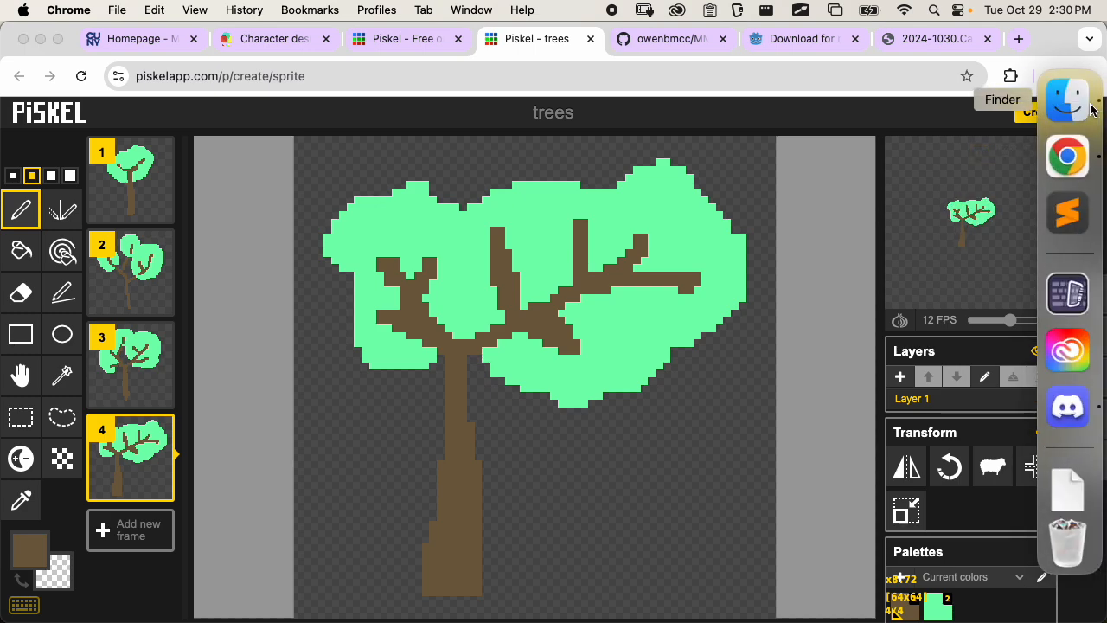
{"action": "left_click", "coordinate": [1068, 101]}
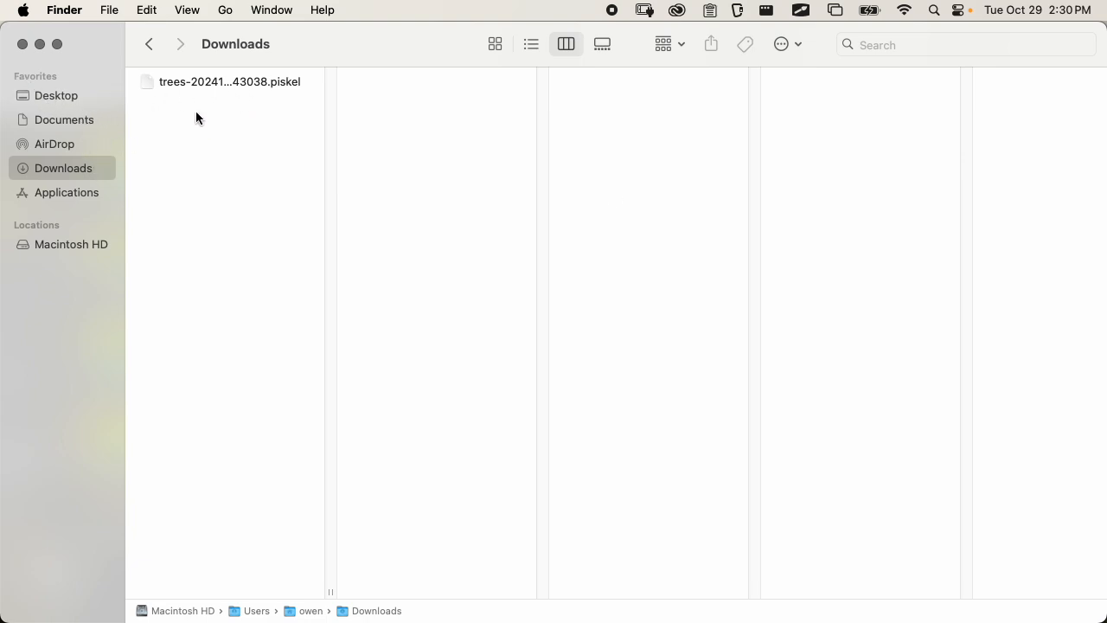
{"action": "left_click", "coordinate": [88, 121]}
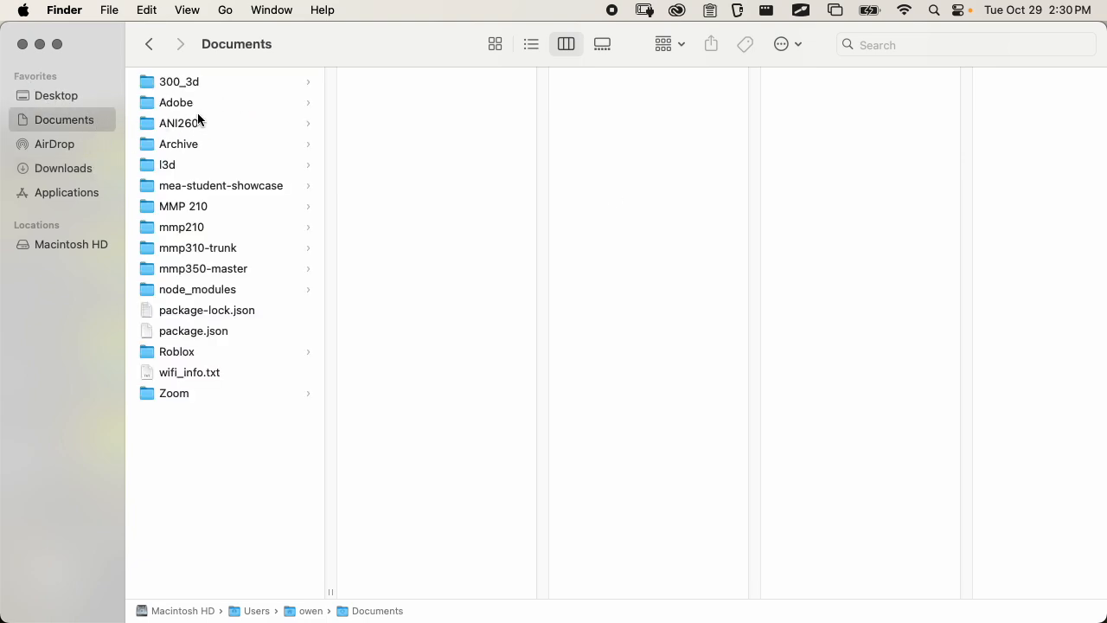
{"action": "left_click", "coordinate": [60, 93]}
{"action": "left_click", "coordinate": [207, 105]}
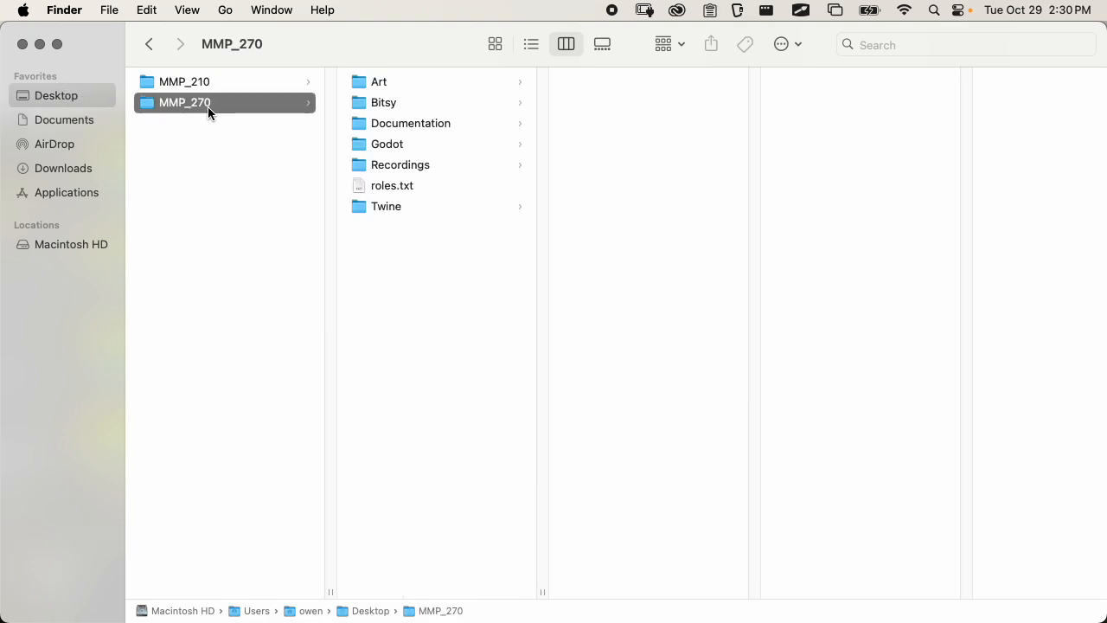
{"action": "left_click", "coordinate": [353, 145]}
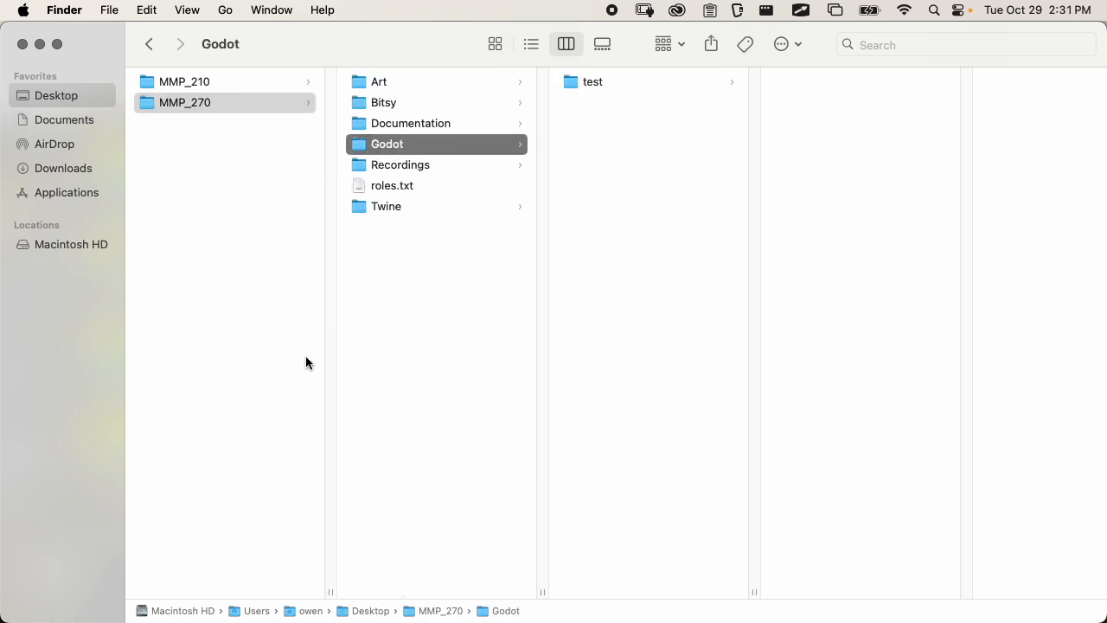
Create a new folder named Art inside the Godot folder
{"action": "left_click", "coordinate": [460, 268]}
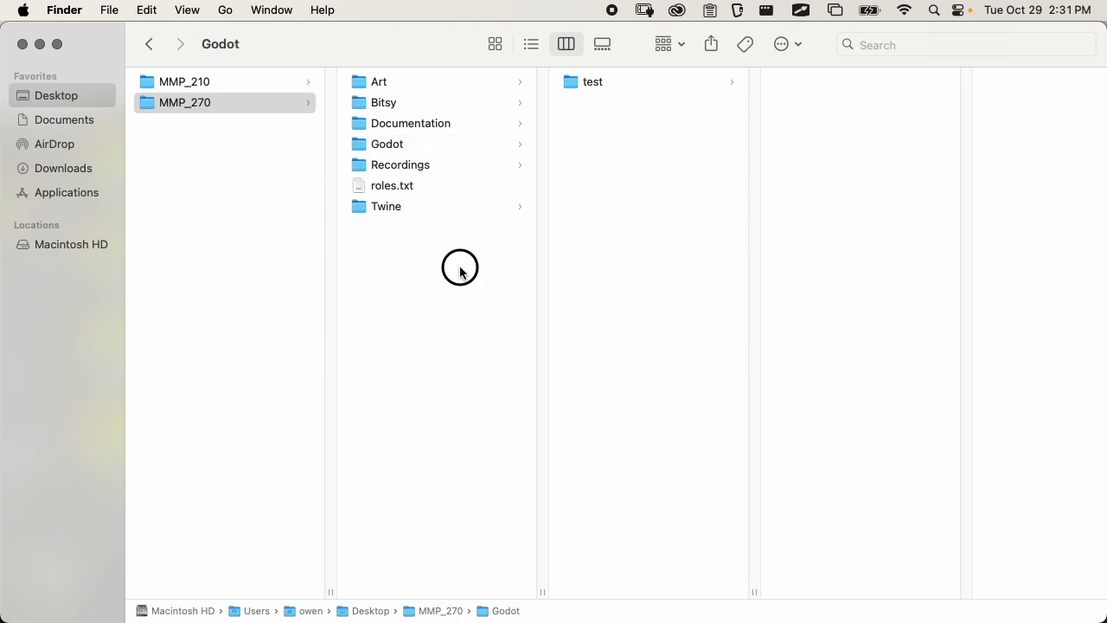
{"action": "left_click", "coordinate": [411, 150]}
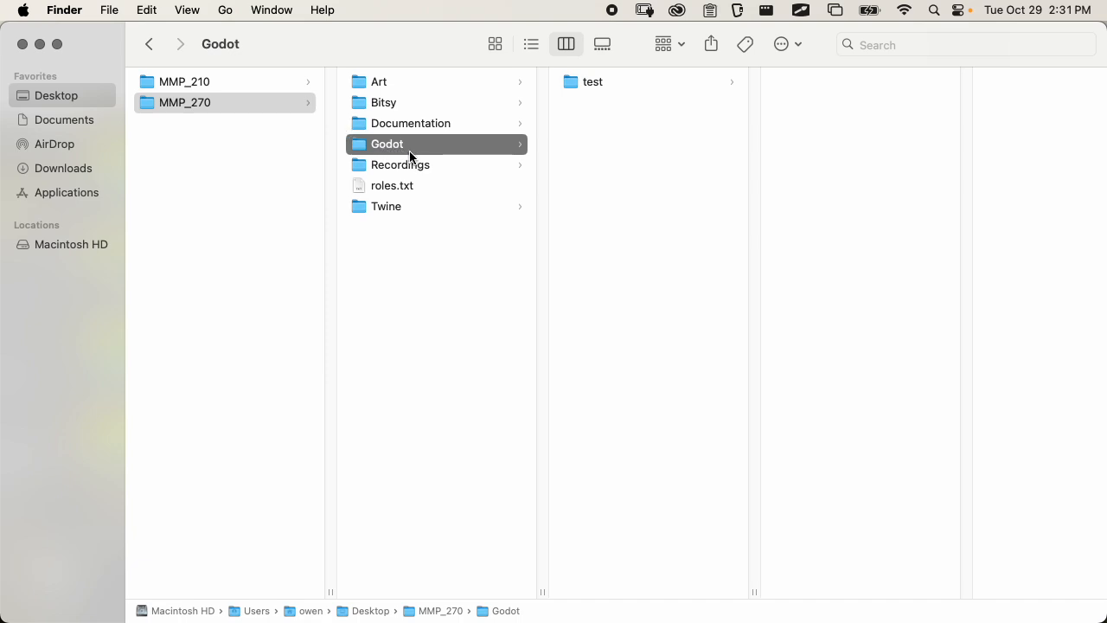
{"action": "key", "text": "shift+super+n"}
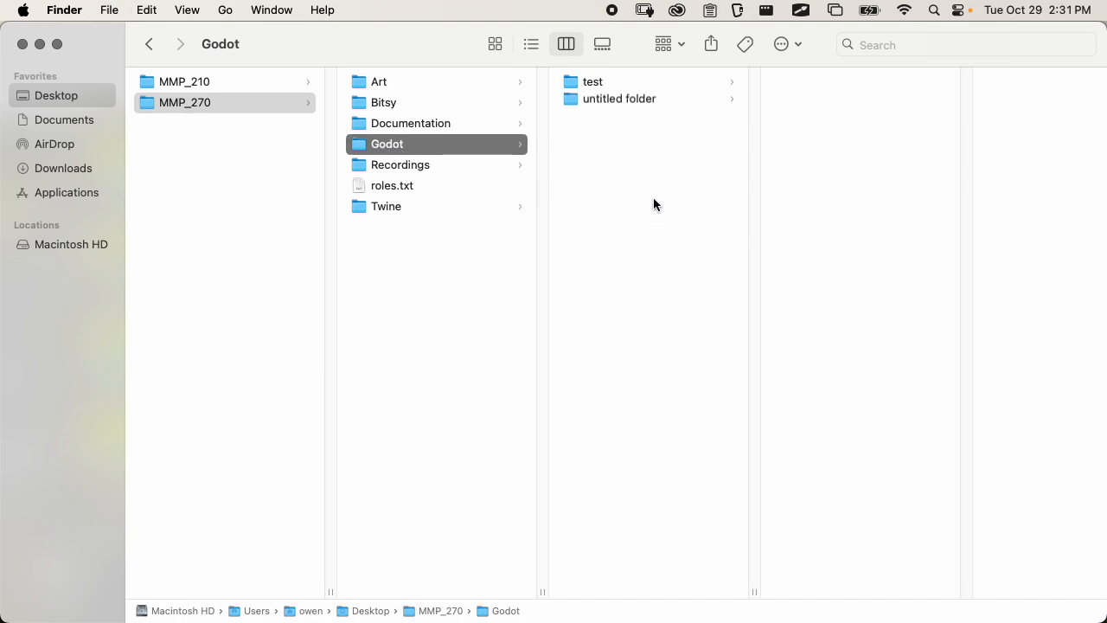
{"action": "type", "text": "Art"}
{"action": "key", "text": "Return"}
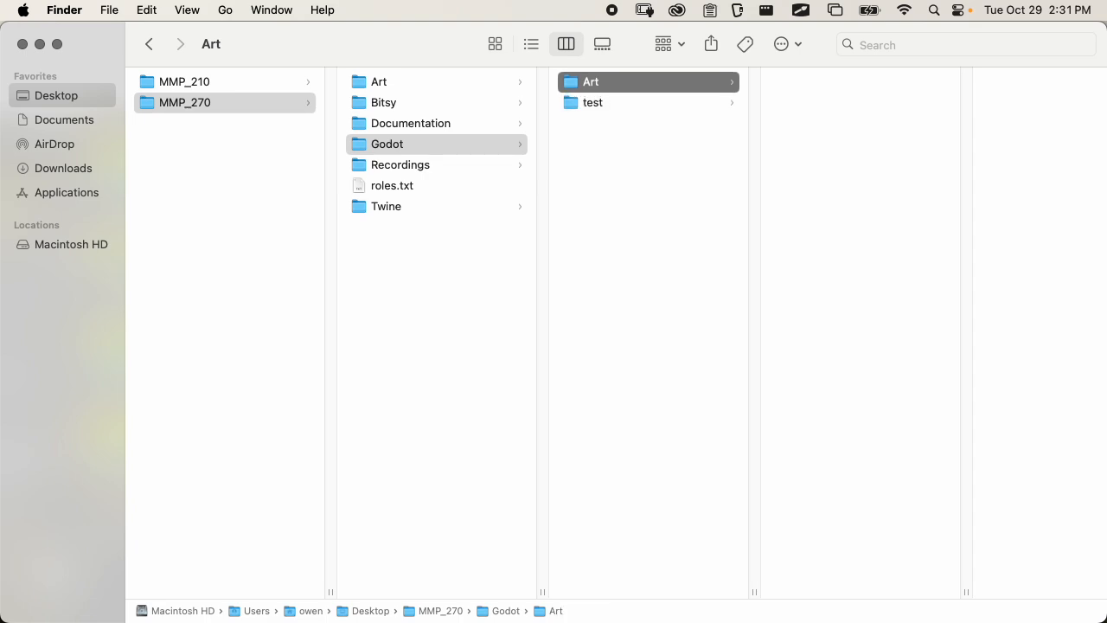
Move the saved trees .piskel file from Downloads into the Art folder under Godot
{"action": "left_click", "coordinate": [77, 168]}
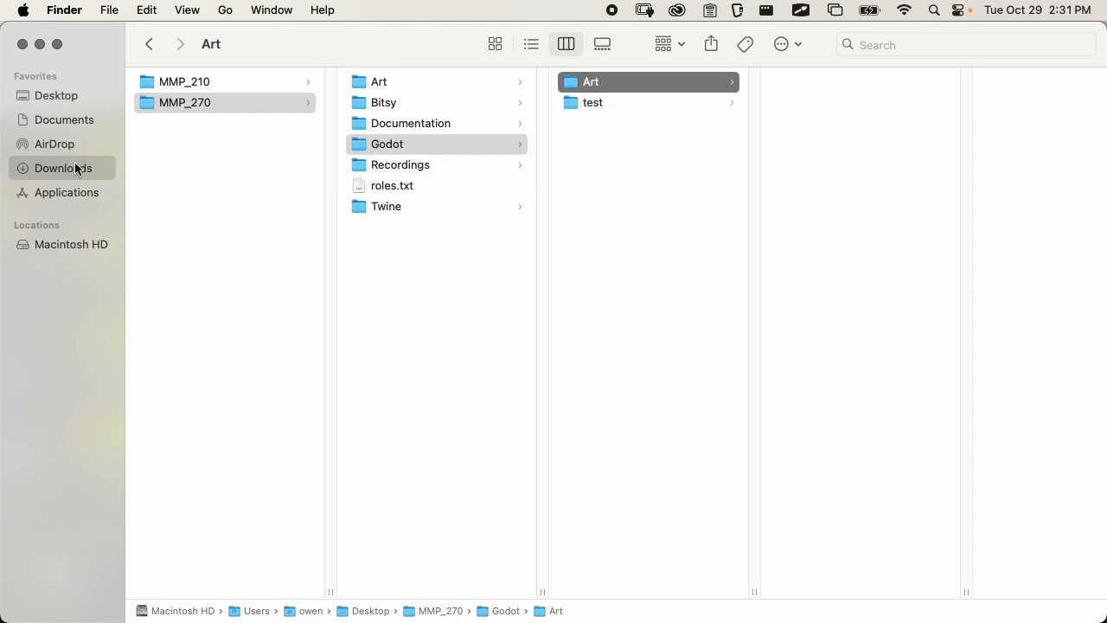
{"action": "left_click_drag", "start_coordinate": [170, 84], "coordinate": [819, 116]}
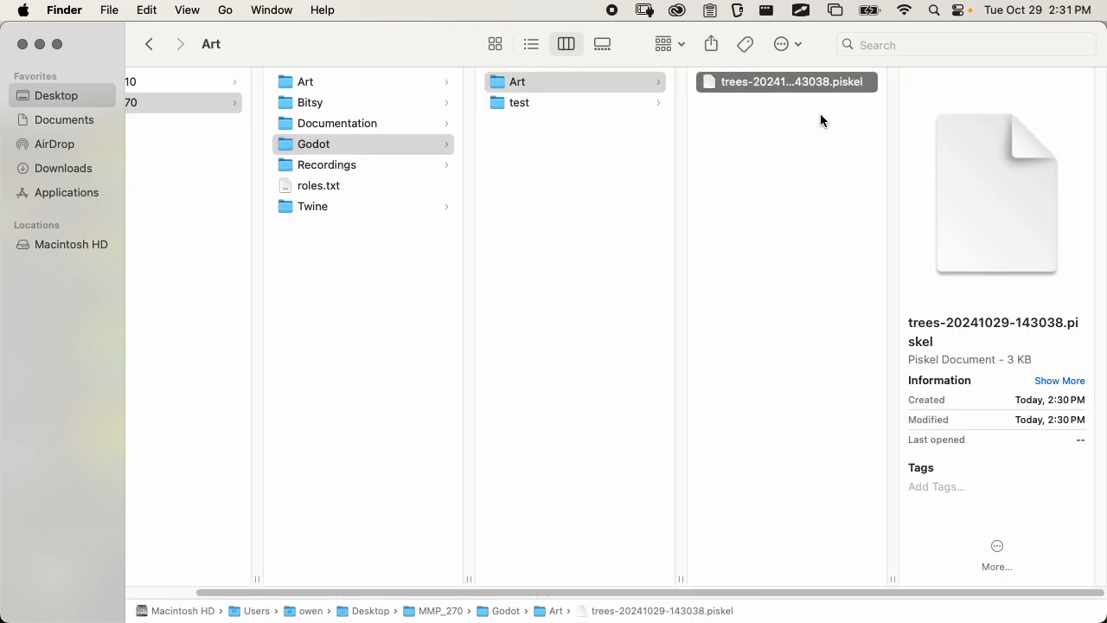
{"action": "left_click", "coordinate": [535, 214]}
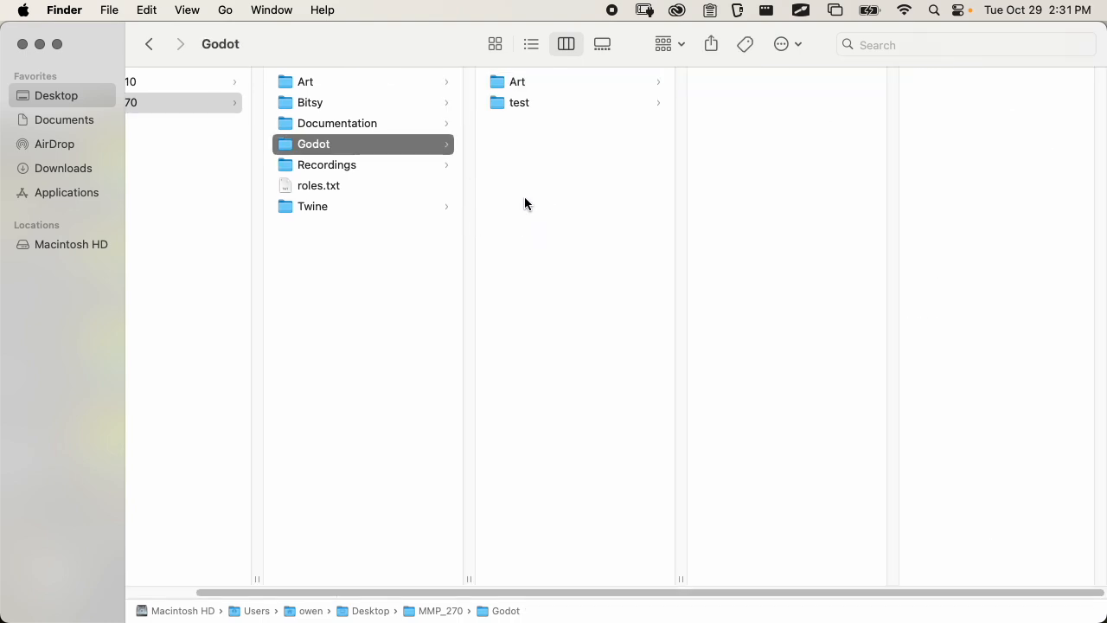
Switch back to Piskel and export all frames as a PNG spritesheet with 2 columns and 2 rows at 1.0x scale
{"action": "key", "text": "super+Tab"}
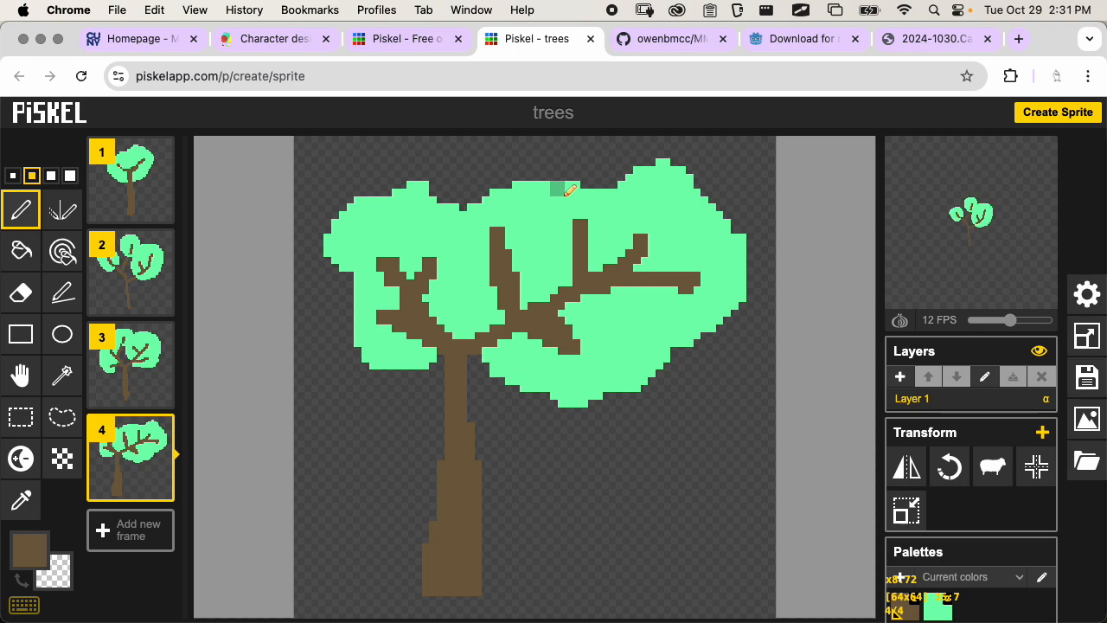
{"action": "left_click", "coordinate": [1083, 417]}
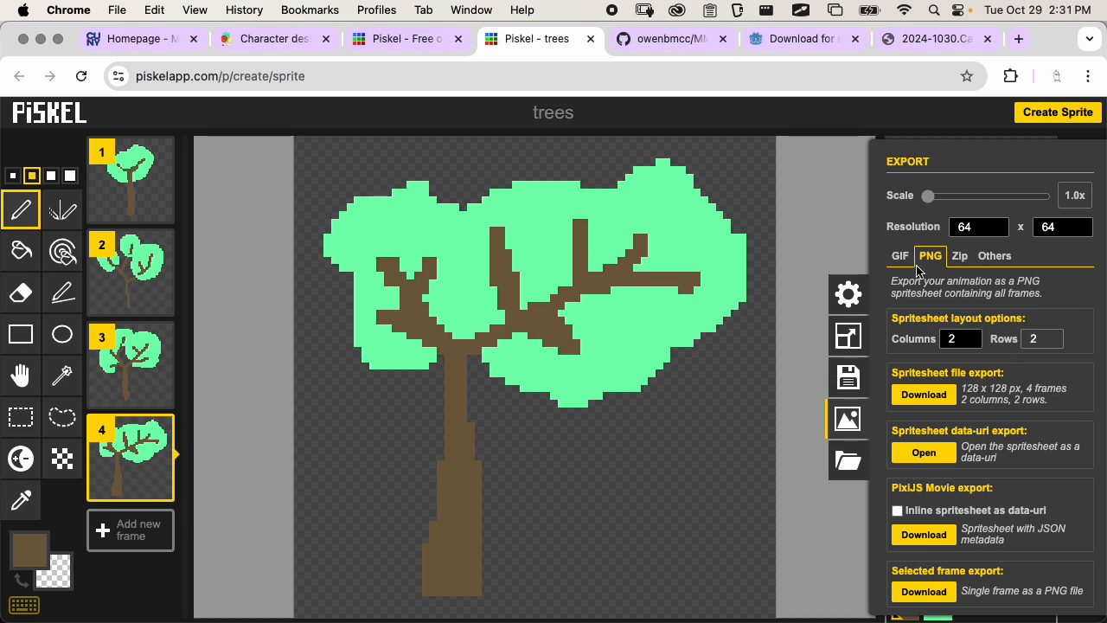
{"action": "left_click", "coordinate": [903, 257]}
{"action": "left_click", "coordinate": [930, 257]}
{"action": "left_click", "coordinate": [960, 256]}
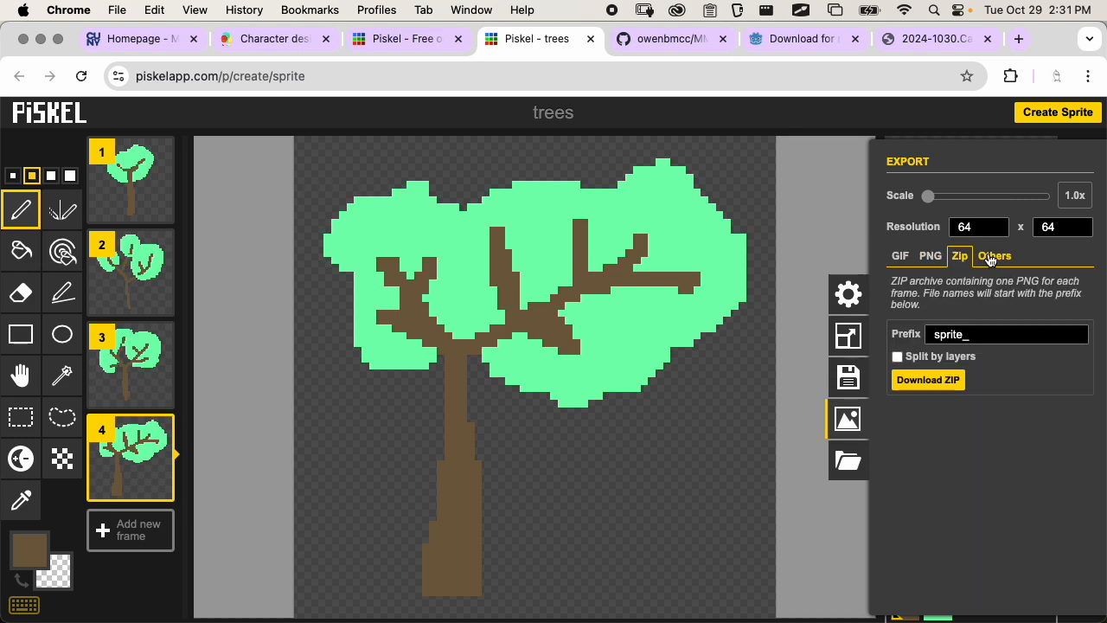
{"action": "left_click", "coordinate": [990, 260]}
{"action": "left_click", "coordinate": [932, 259]}
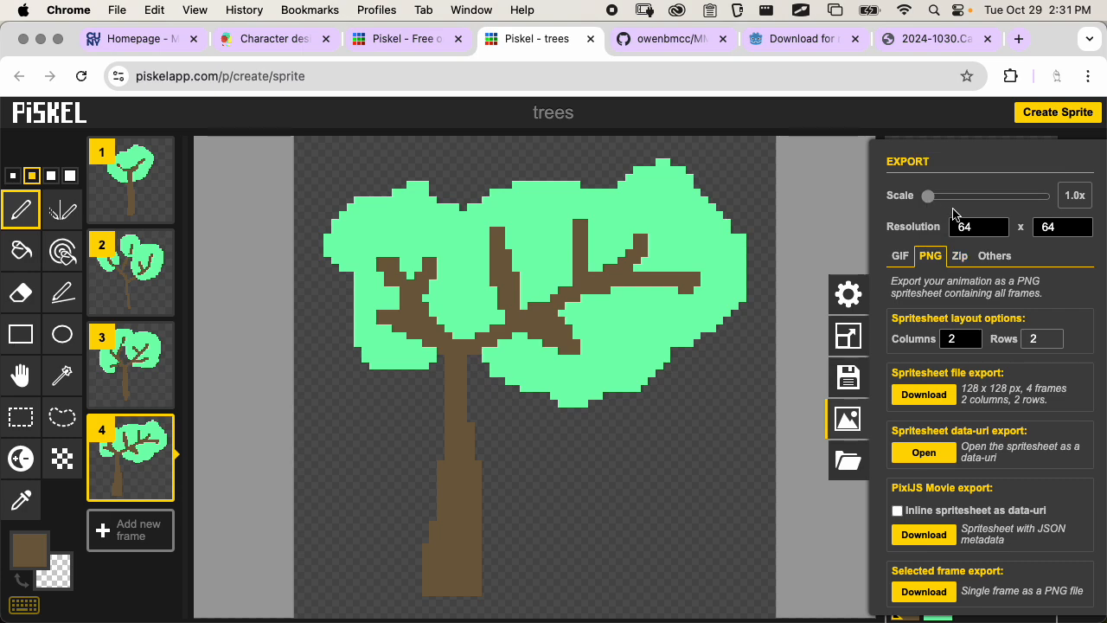
{"action": "mouse_move", "coordinate": [928, 195]}
{"action": "left_mouse_down"}
{"action": "mouse_move", "coordinate": [1037, 195]}
{"action": "mouse_move", "coordinate": [915, 205]}
{"action": "left_mouse_up"}
{"action": "left_click", "coordinate": [933, 395]}
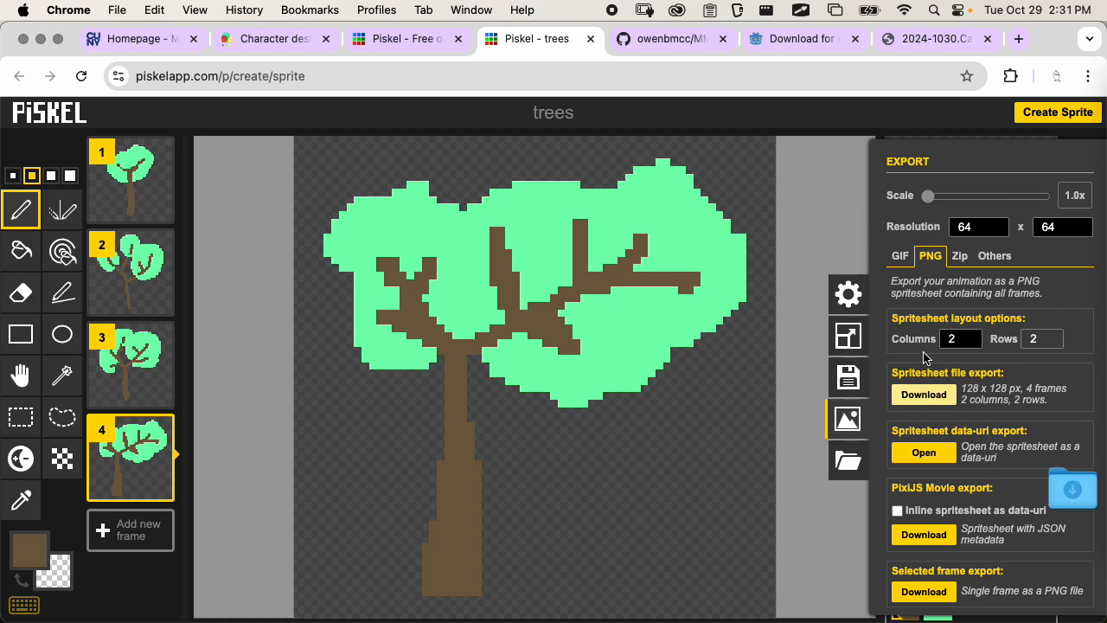
Switch to Finder, preview trees.png in Downloads and check its file size
{"action": "mouse_move", "coordinate": [1059, 283]}
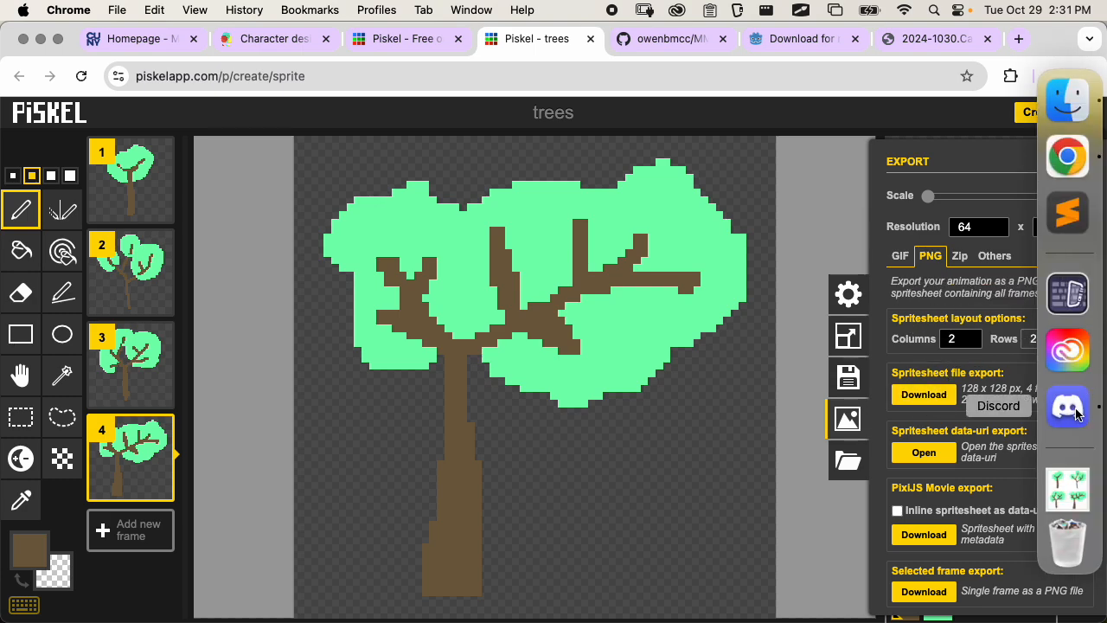
{"action": "left_click", "coordinate": [1068, 101]}
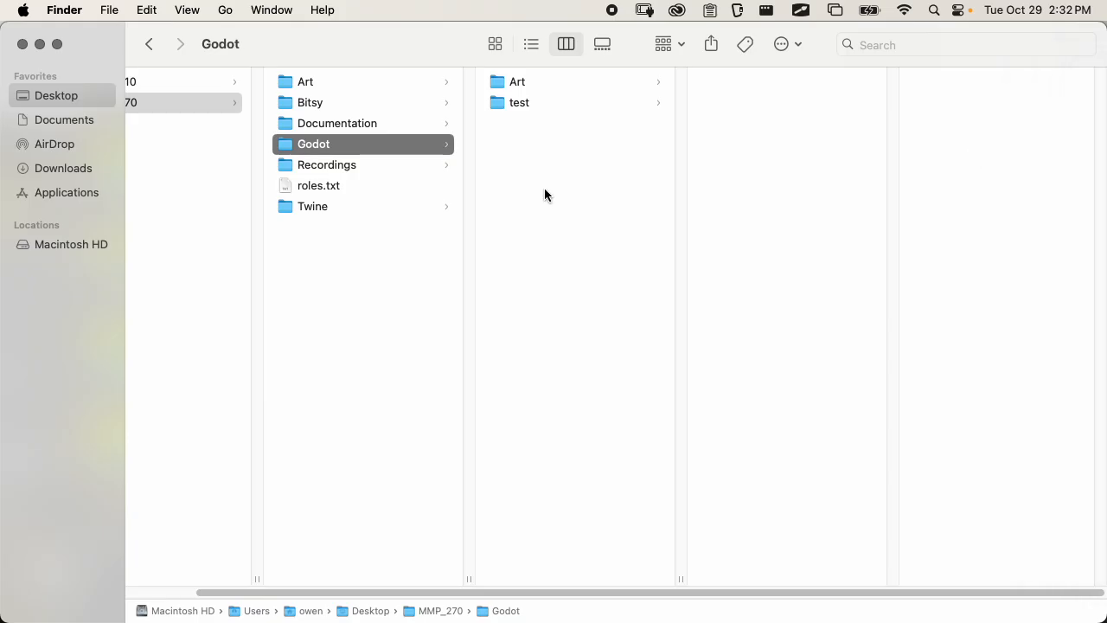
{"action": "left_click", "coordinate": [75, 168]}
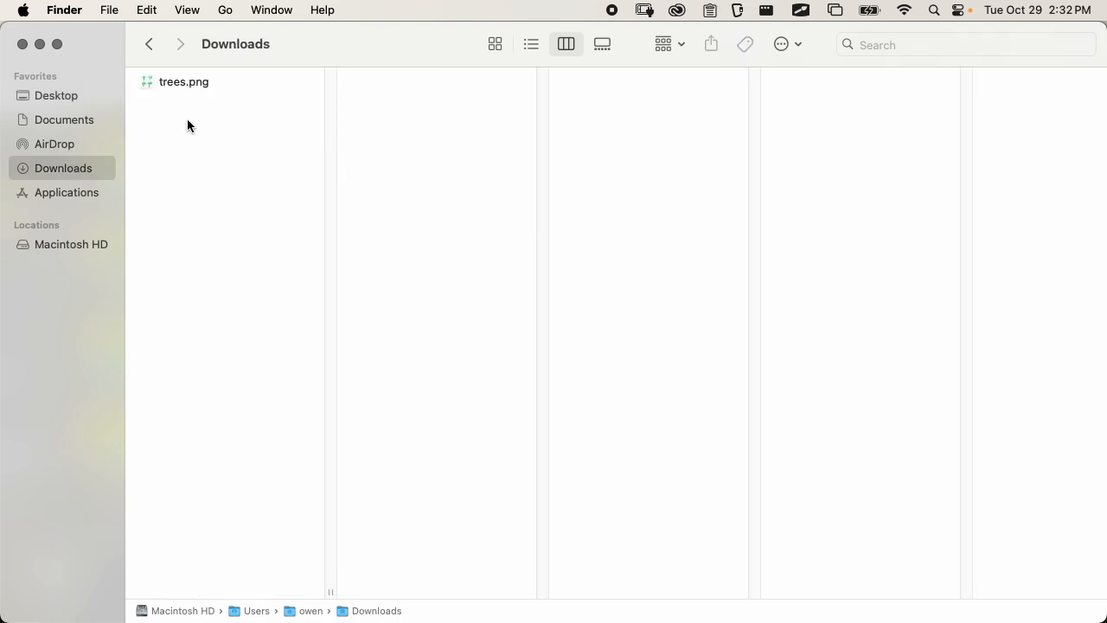
{"action": "left_click", "coordinate": [200, 88]}
{"action": "key", "text": "space"}
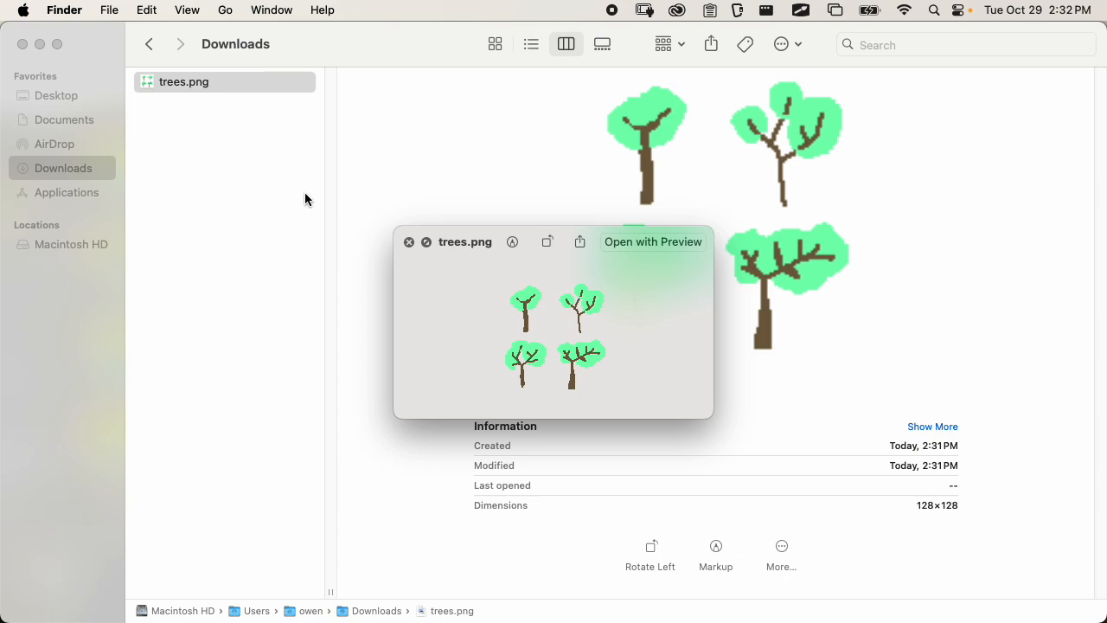
{"action": "key", "text": "space"}
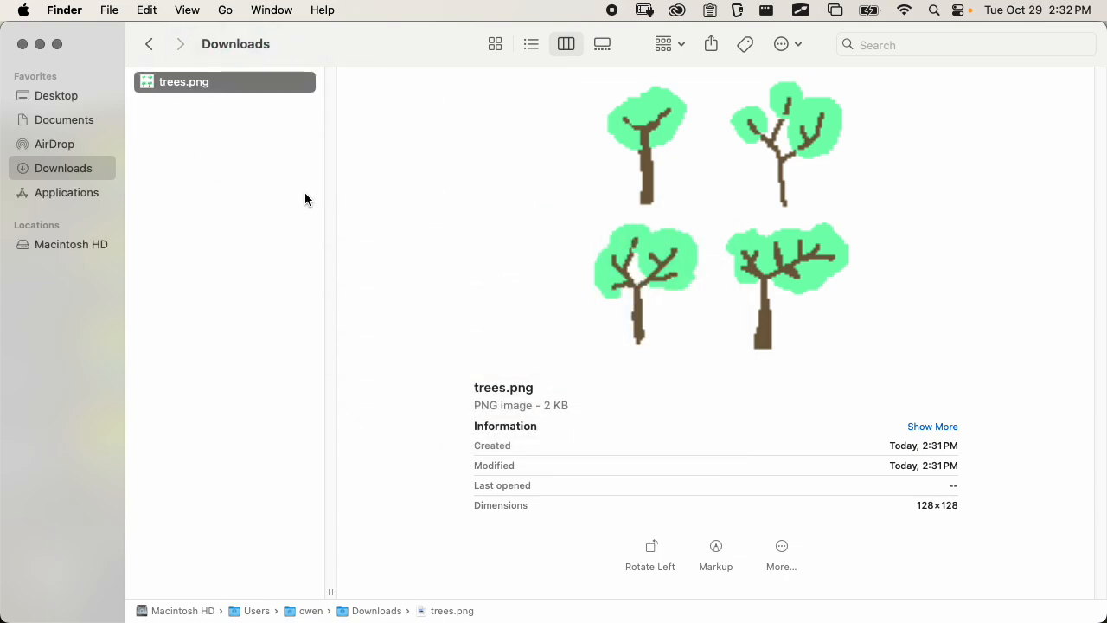
{"action": "left_click_drag", "start_coordinate": [544, 406], "coordinate": [581, 408]}
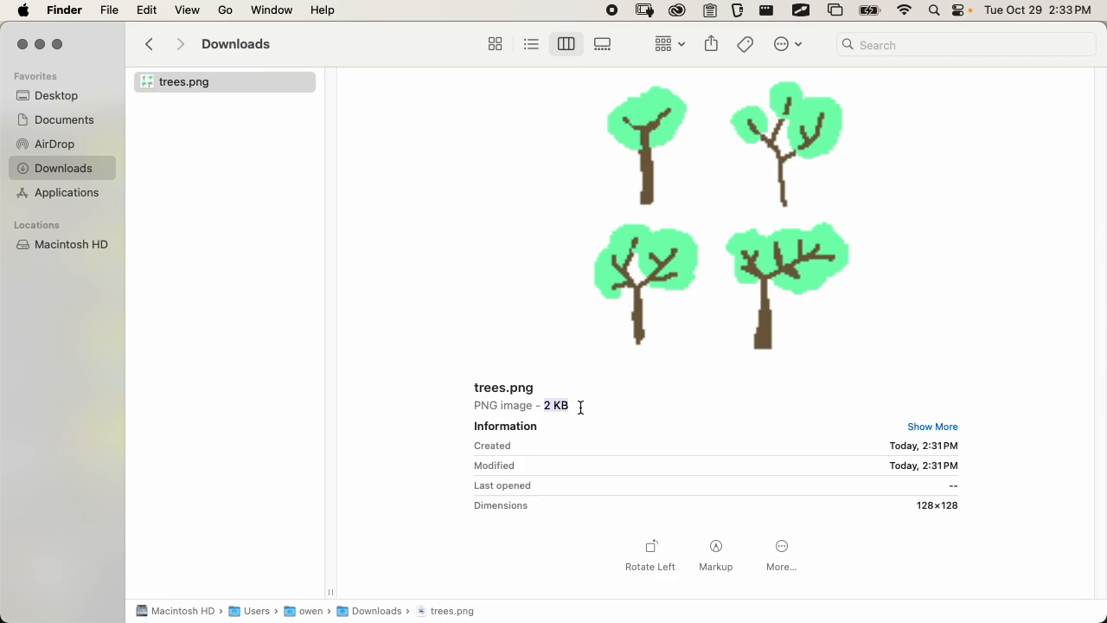
Open TextEdit, enlarge the text size in the empty document and enter the letter "A"
{"action": "key", "text": "super+space"}
{"action": "type", "text": "text"}
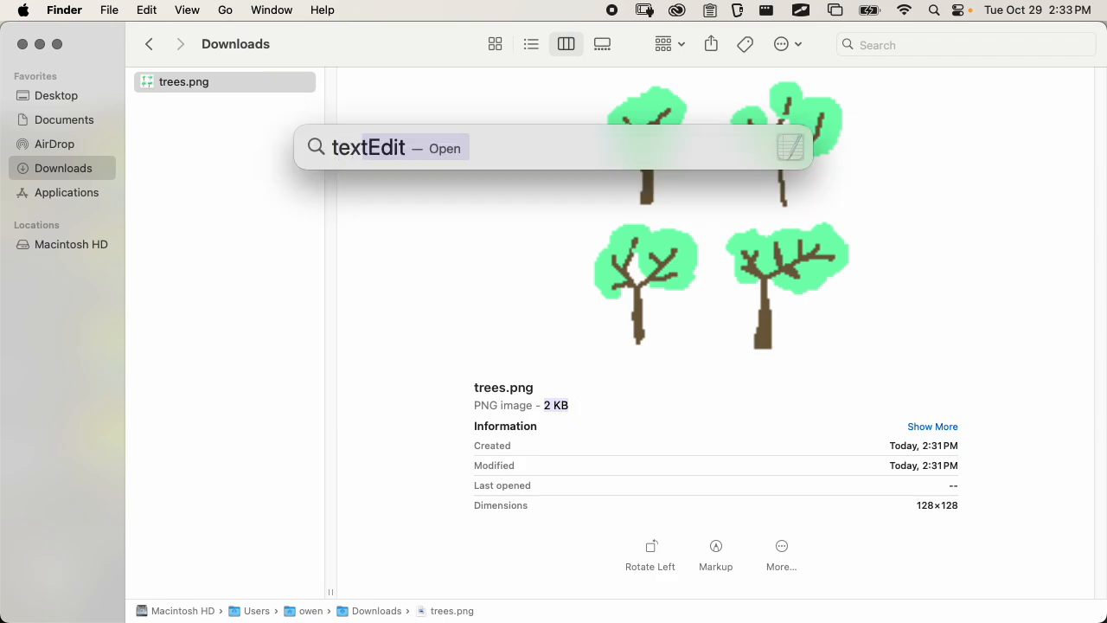
{"action": "key", "text": "Return"}
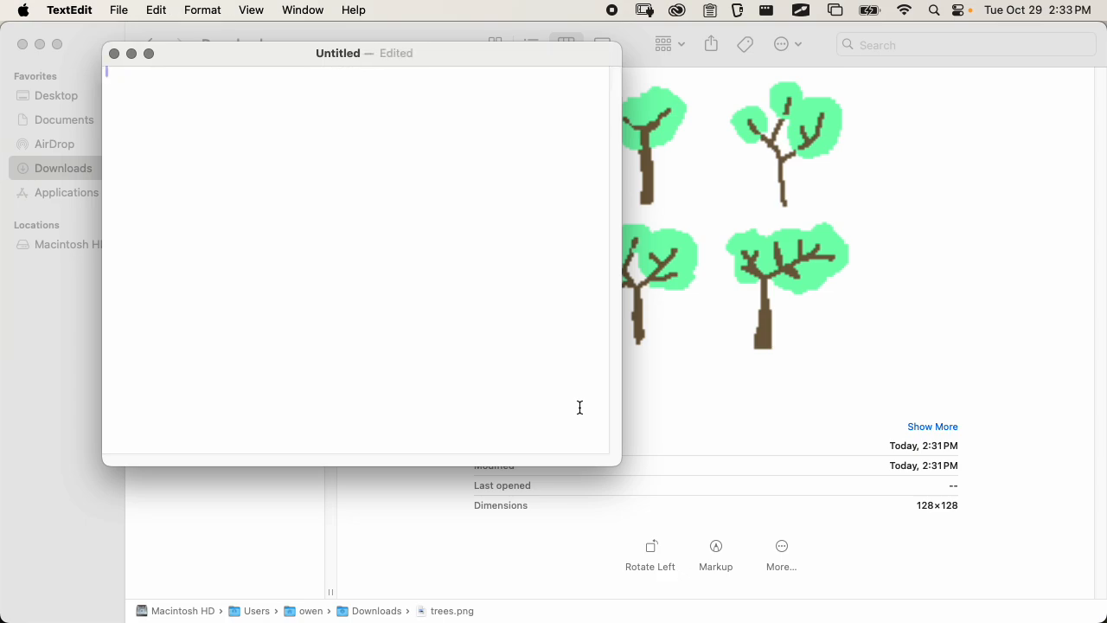
{"action": "key", "text": "super+plus"}
{"action": "key", "text": "super+plus"}
{"action": "key", "text": "super+plus"}
{"action": "key", "text": "super+plus"}
{"action": "key", "text": "super+plus"}
{"action": "key", "text": "super+plus"}
{"action": "key", "text": "super+plus"}
{"action": "key", "text": "super+plus"}
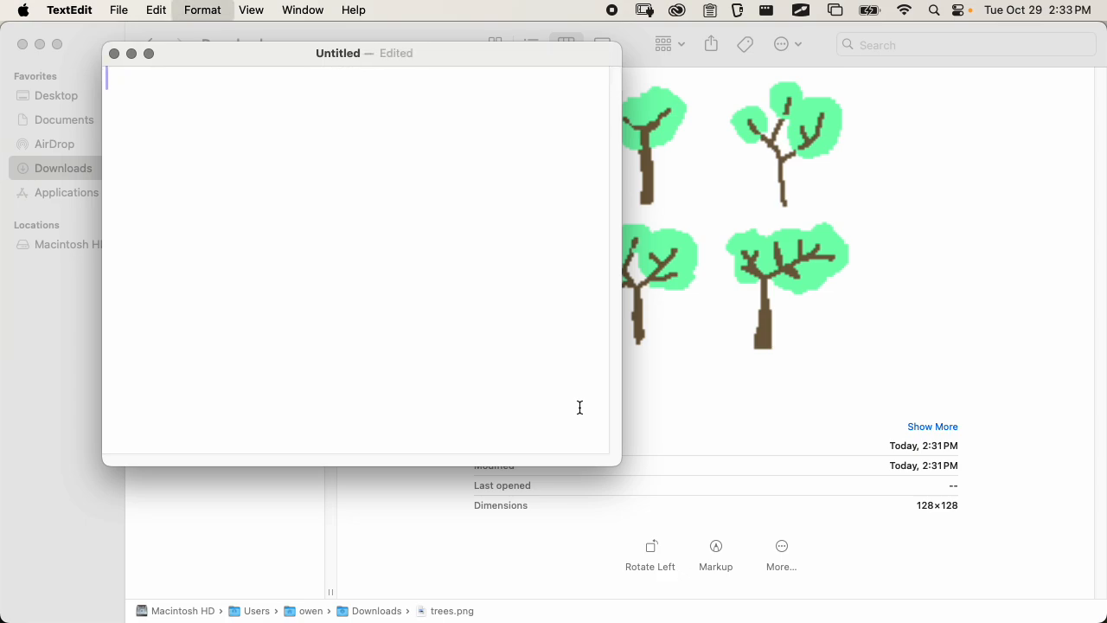
{"action": "key", "text": "super+plus"}
{"action": "type", "text": "A"}
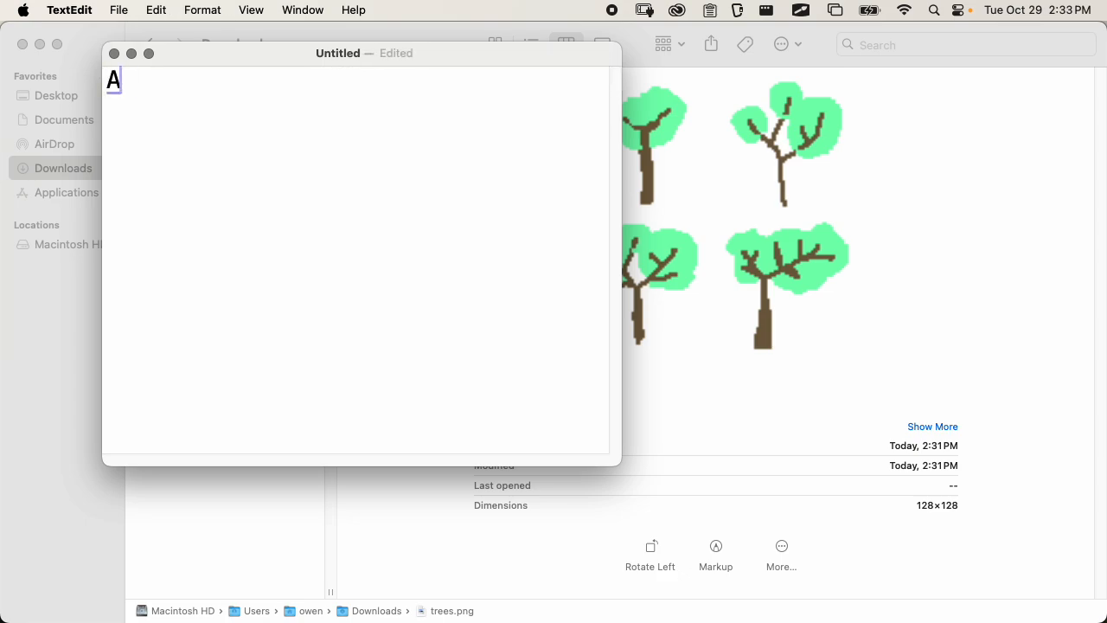
Replace the letter "A" in the text document with "1 byte (0, 1)"
{"action": "key", "text": "BackSpace"}
{"action": "type", "text": "1 byte"}
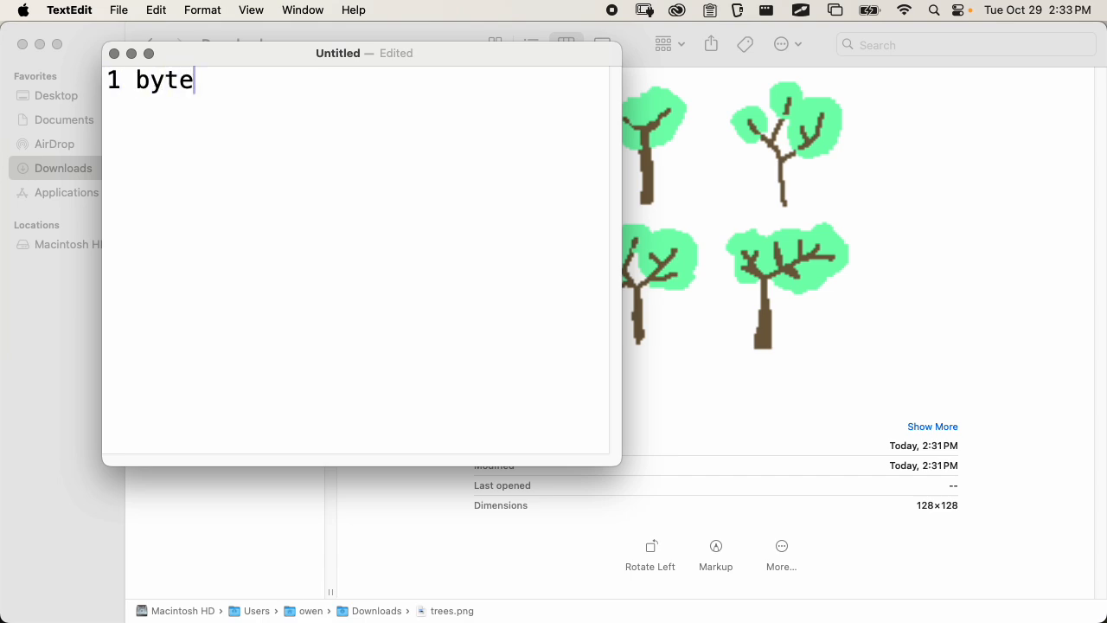
{"action": "type", "text": " (0, 1)"}
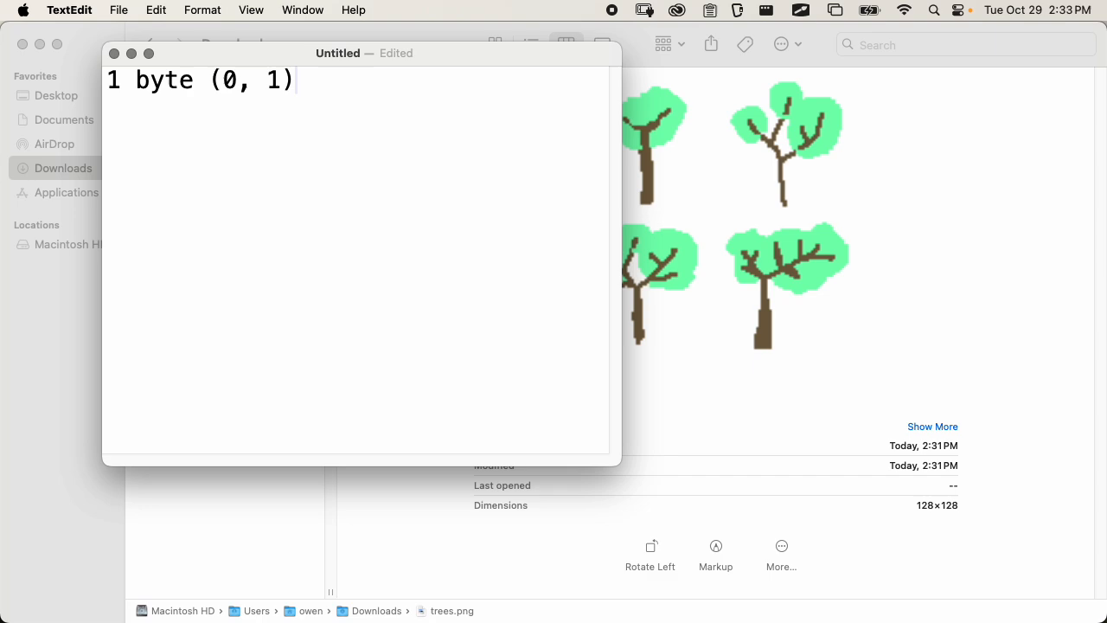
Correct "byte" to "bit" in the first line and start an empty line below it
{"action": "key", "text": "Return"}
{"action": "key", "text": "Up"}
{"action": "key", "text": "Right"}
{"action": "key", "text": "Right"}
{"action": "key", "text": "shift+super+Right"}
{"action": "key", "text": "Left"}
{"action": "key", "text": "shift+alt+Right"}
{"action": "type", "text": "bit"}
{"action": "key", "text": "super+Right"}
{"action": "key", "text": "Down"}
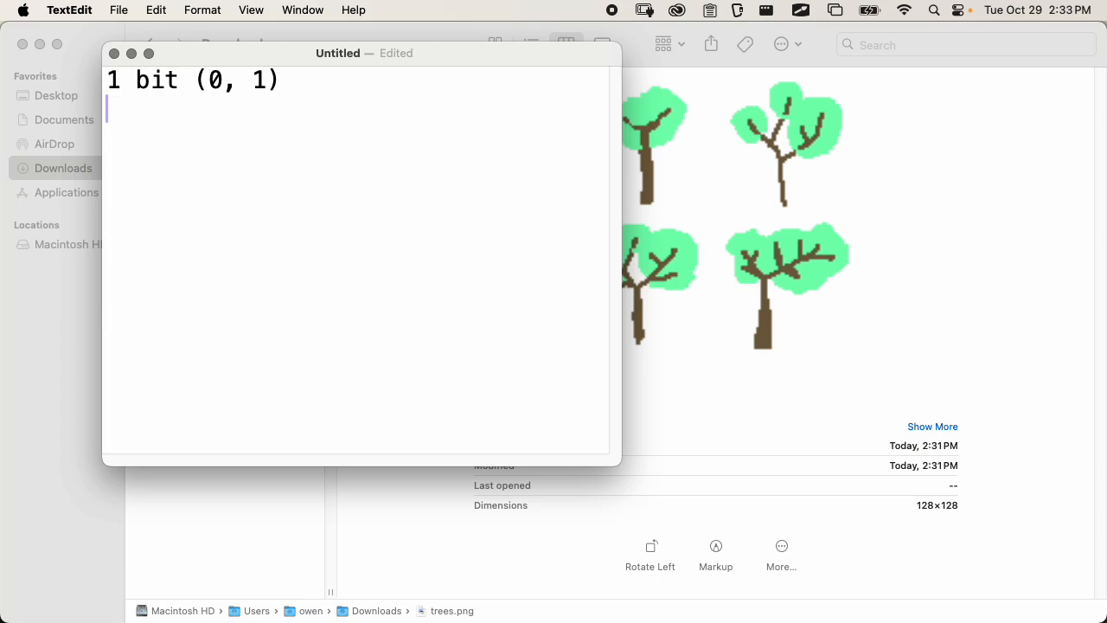
Enter "1 byte = 8 bits" as the second line of the note
{"action": "type", "text": "1 byte"}
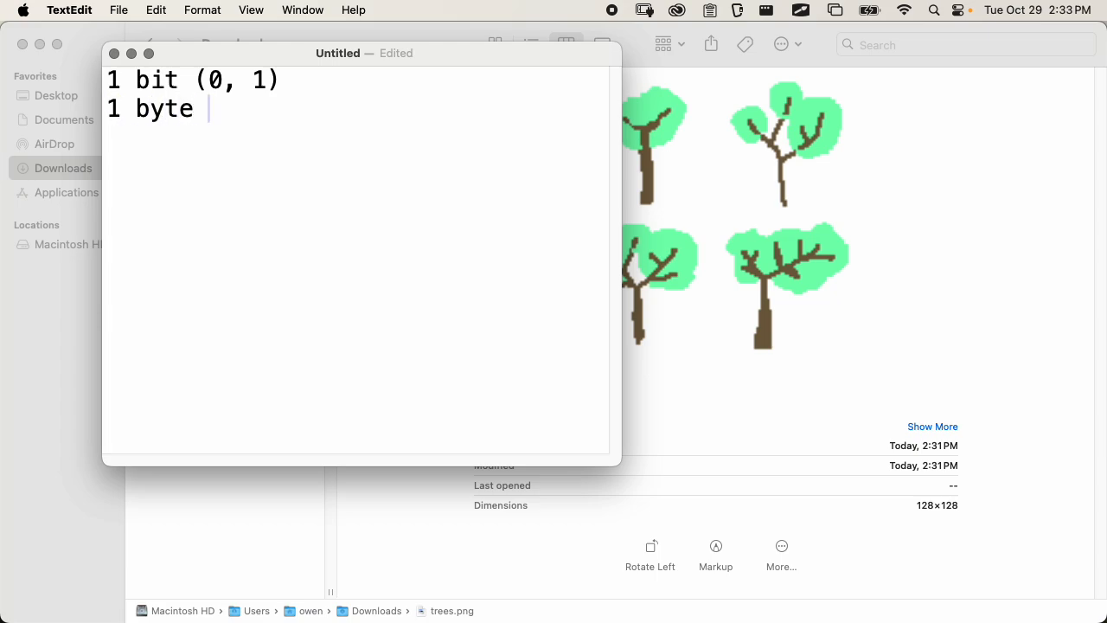
{"action": "key", "text": "BackSpace"}
{"action": "type", "text": ","}
{"action": "key", "text": "BackSpace"}
{"action": "key", "text": "BackSpace"}
{"action": "type", "text": "= 8 bits"}
{"action": "key", "text": "Return"}
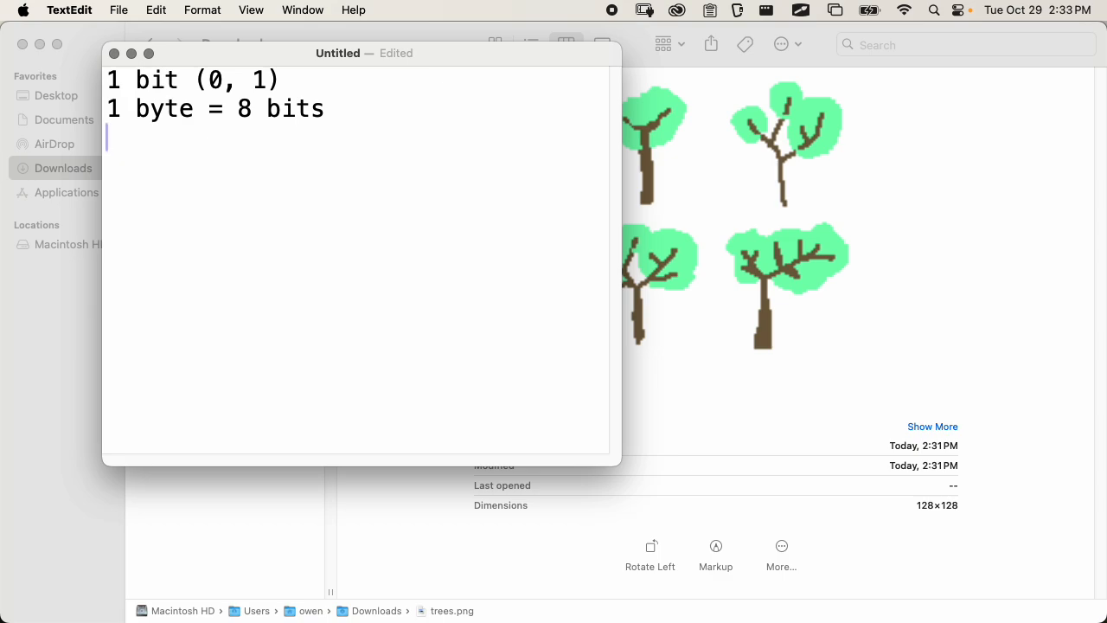
Add the line "Kb = 1000 bytes" and enlarge the document's text further
{"action": "type", "text": "Kb = 1000 bytes"}
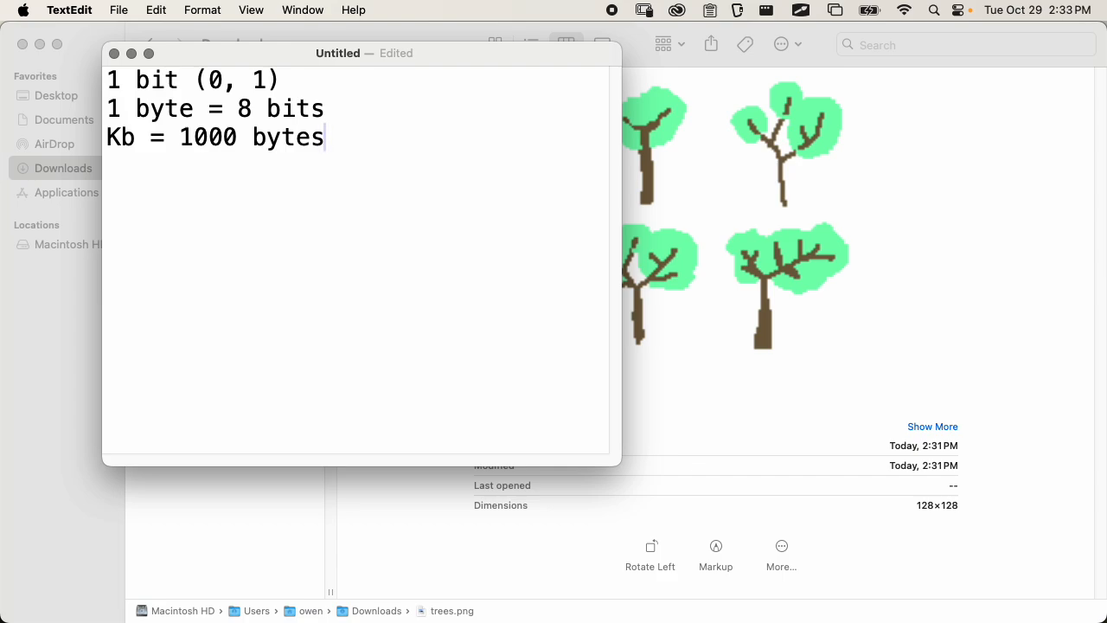
{"action": "key", "text": "super+plus"}
{"action": "key", "text": "super+plus"}
{"action": "key", "text": "super+plus"}
{"action": "key", "text": "super+plus"}
{"action": "key", "text": "super+plus"}
{"action": "key", "text": "super+plus"}
{"action": "key", "text": "super+plus"}
{"action": "key", "text": "super+plus"}
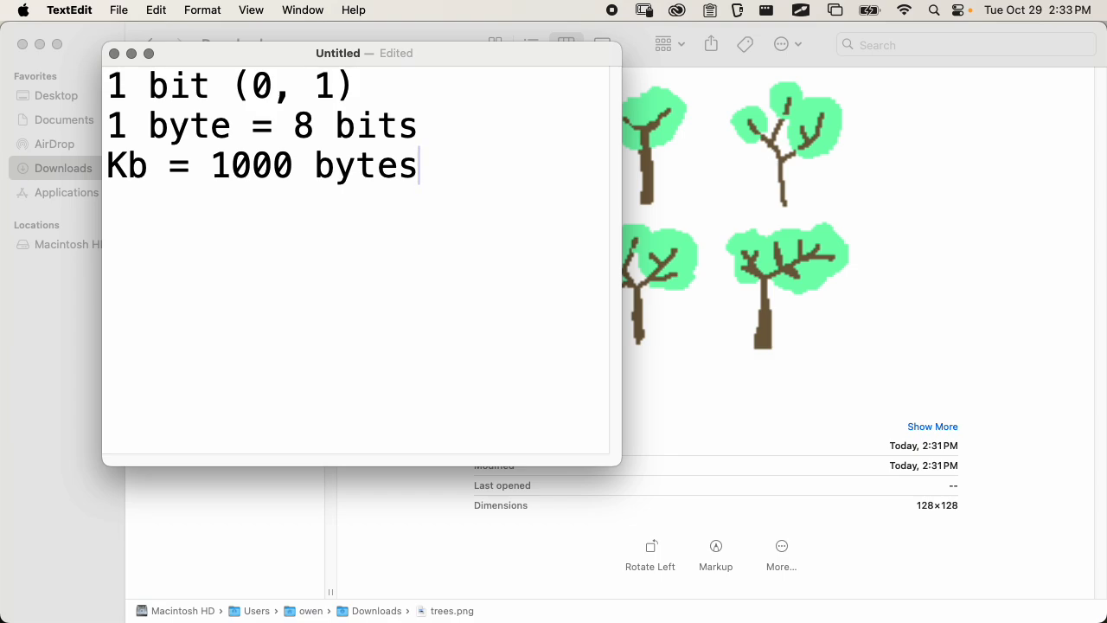
Add the line "Mb = 1000 kb" below the kilobyte definition
{"action": "key", "text": "Return"}
{"action": "type", "text": "Mb = "}
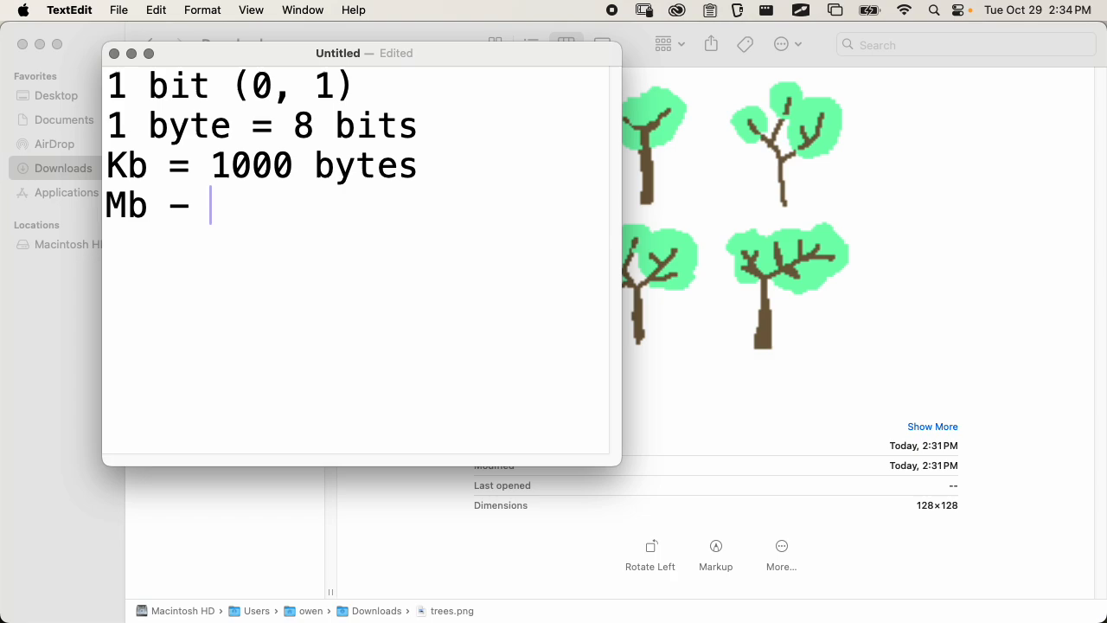
{"action": "type", "text": "1000 kb"}
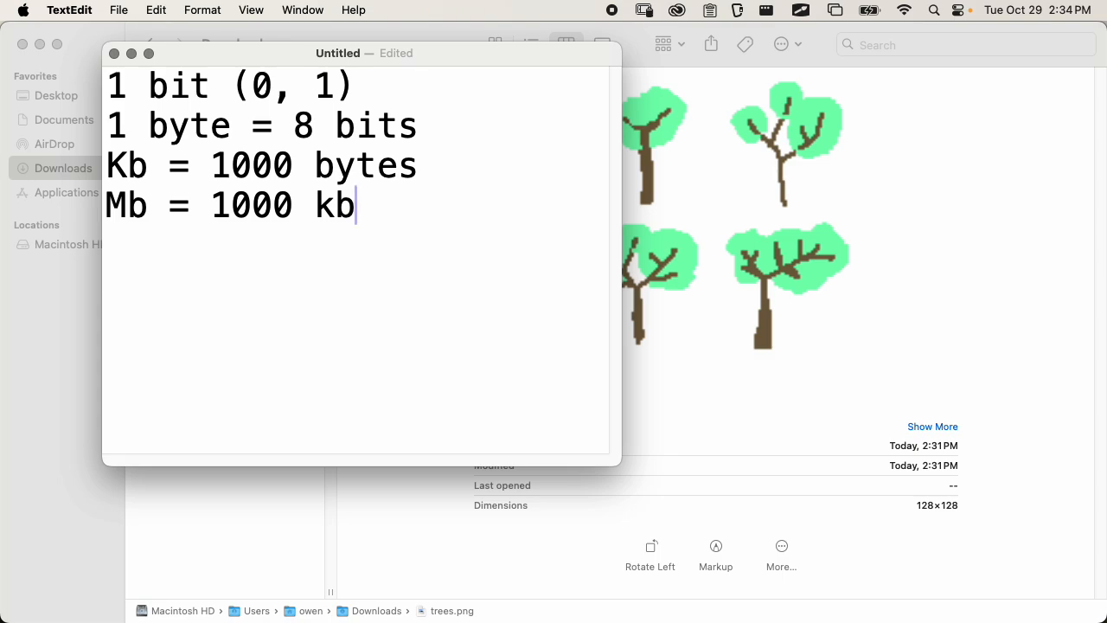
Add the line "Gb = 1000 mb" below the megabyte definition
{"action": "type", "text": "]"}
{"action": "key", "text": "Return"}
{"action": "key", "text": "BackSpace"}
{"action": "key", "text": "BackSpace"}
{"action": "key", "text": "Return"}
{"action": "type", "text": "GB"}
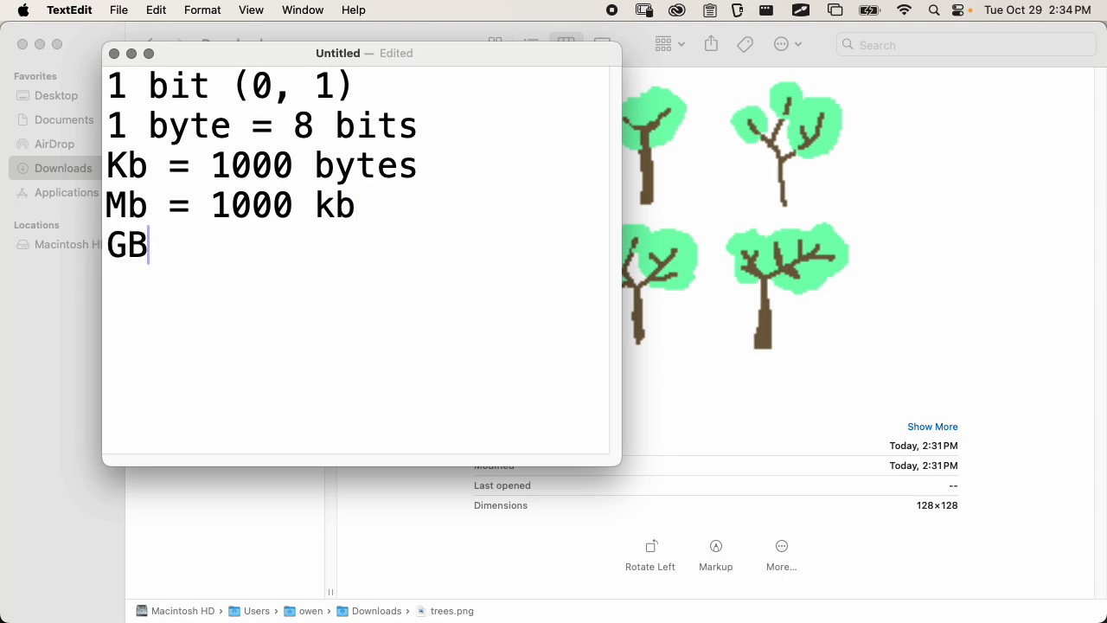
{"action": "key", "text": "BackSpace"}
{"action": "type", "text": "b = 1000 mb"}
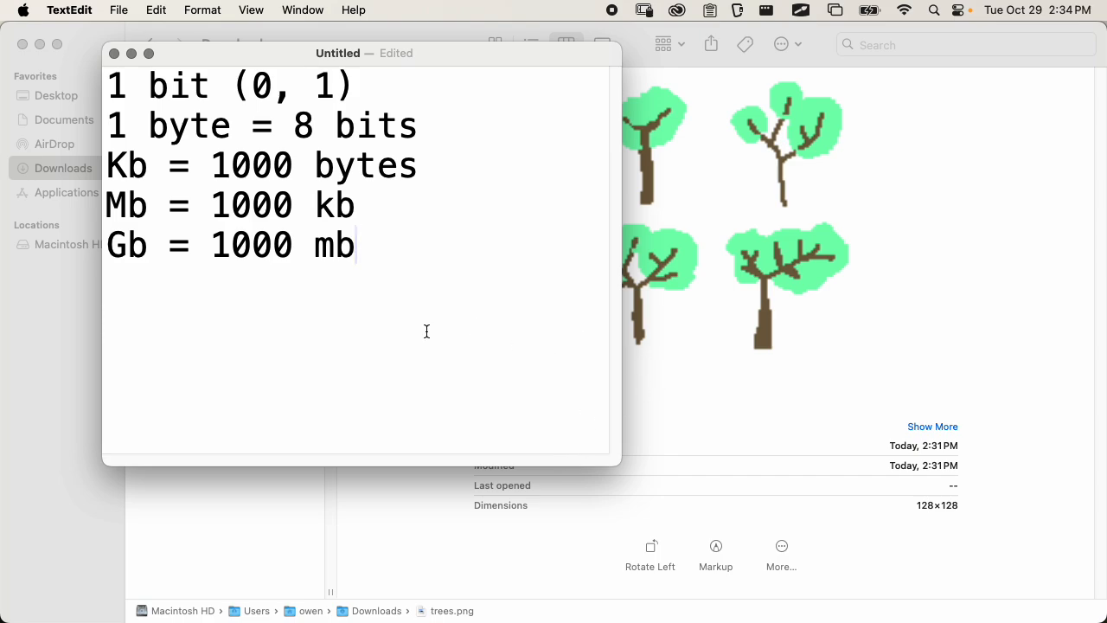
Highlight the kilobyte line, and add the heading "For 2d assets" after a blank line at the end of the note
{"action": "left_click_drag", "start_coordinate": [441, 169], "coordinate": [112, 160]}
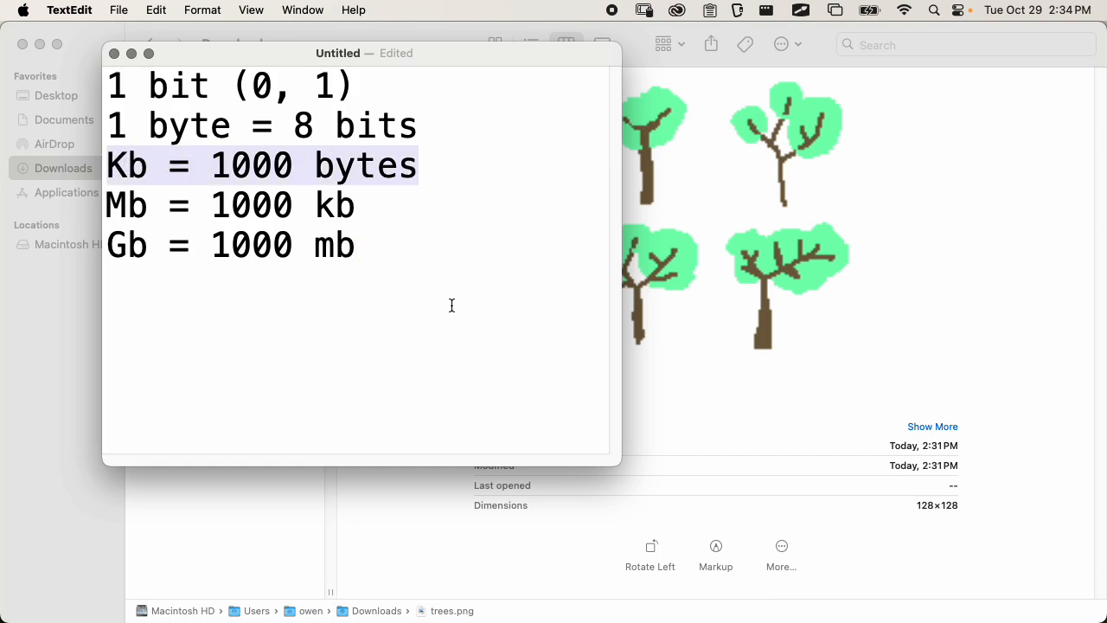
{"action": "left_click", "coordinate": [462, 250]}
{"action": "key", "text": "Return"}
{"action": "key", "text": "Return"}
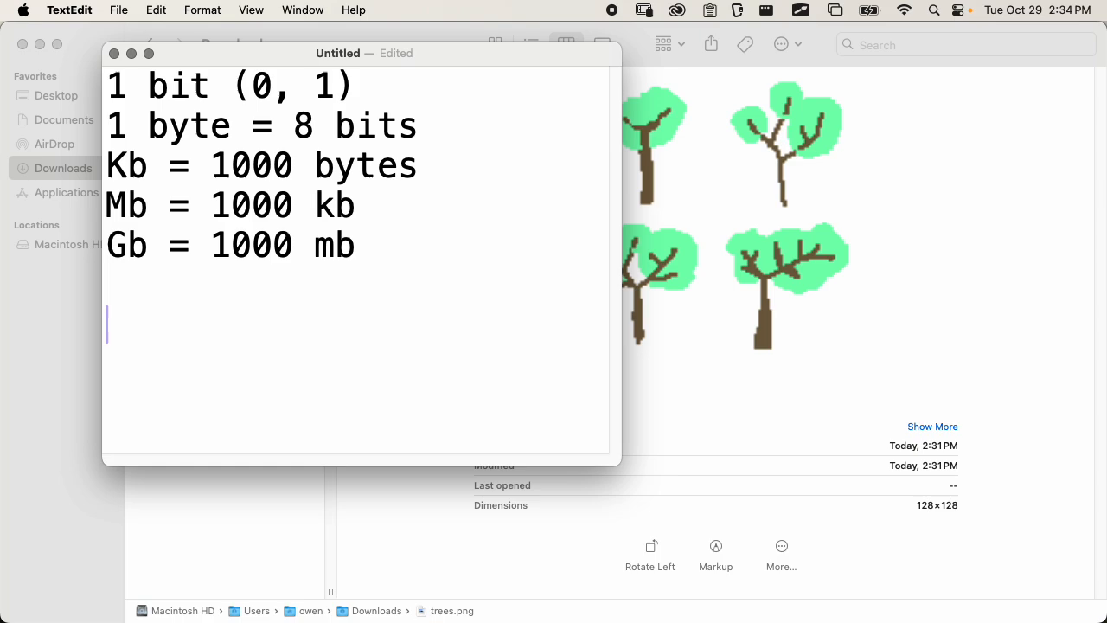
{"action": "type", "text": "for 2d assets"}
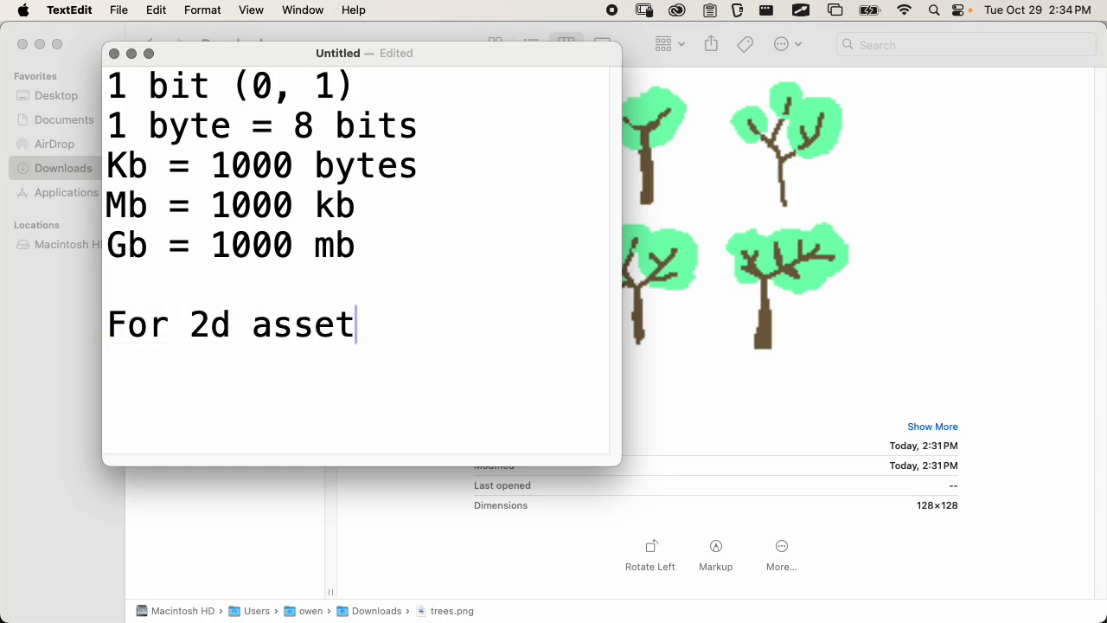
Enter the file size range "1 - 300k" below the "For 2d assets" heading
{"action": "key", "text": "Return"}
{"action": "type", "text": "-"}
{"action": "key", "text": "BackSpace"}
{"action": "key", "text": "BackSpace"}
{"action": "type", "text": "1 "}
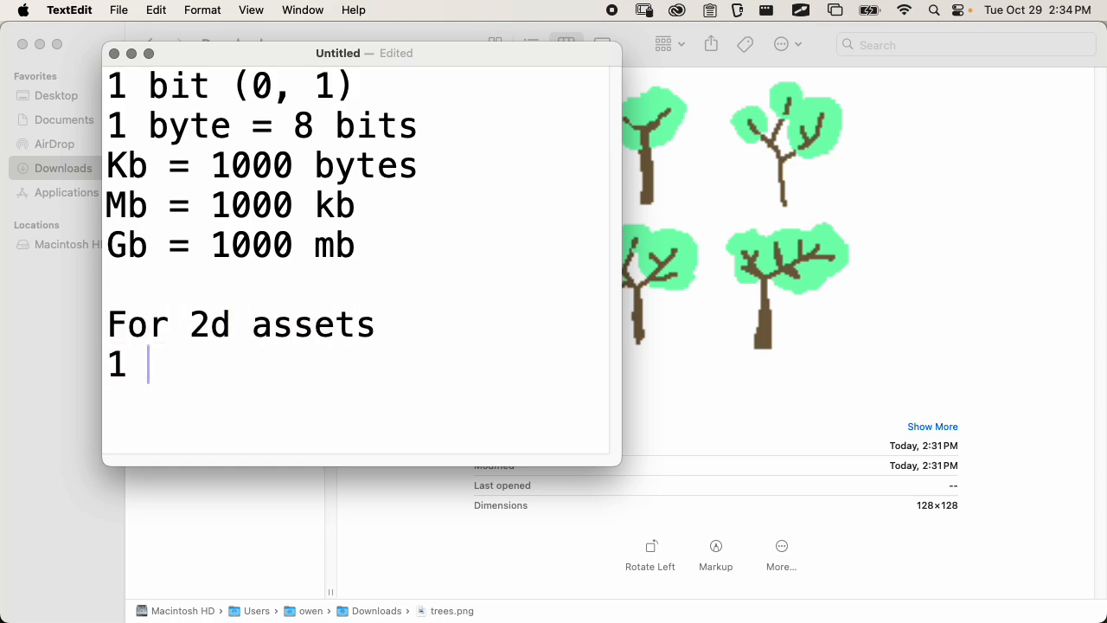
{"action": "type", "text": "- 300k"}
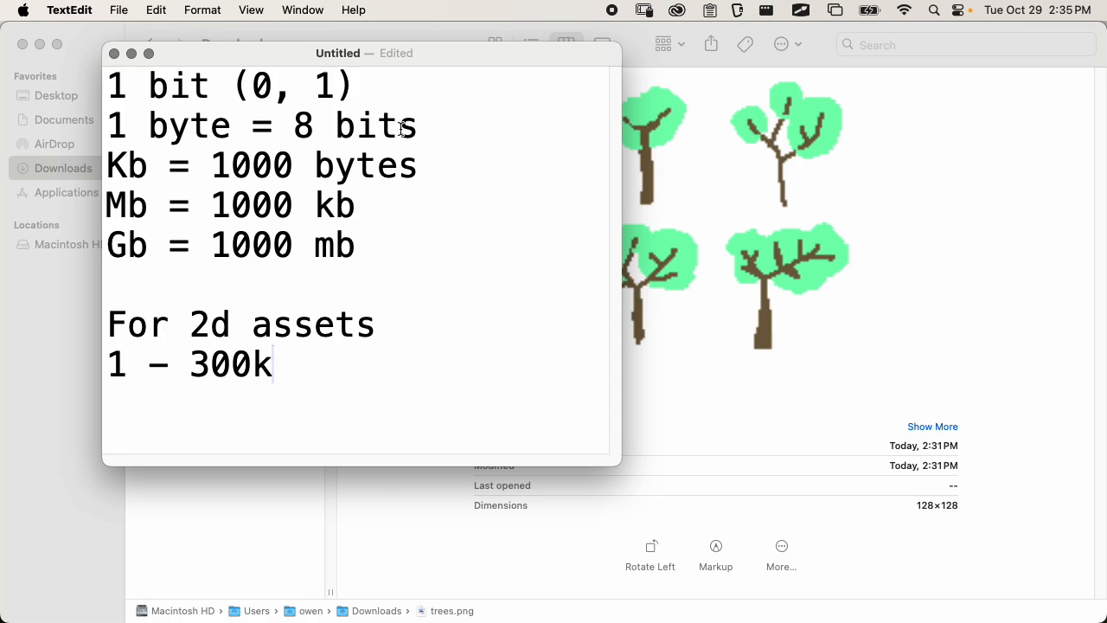
Move the note window clear of the Finder file list and add the line ">10mb is not good!" at the end
{"action": "left_click_drag", "start_coordinate": [391, 54], "coordinate": [799, 101]}
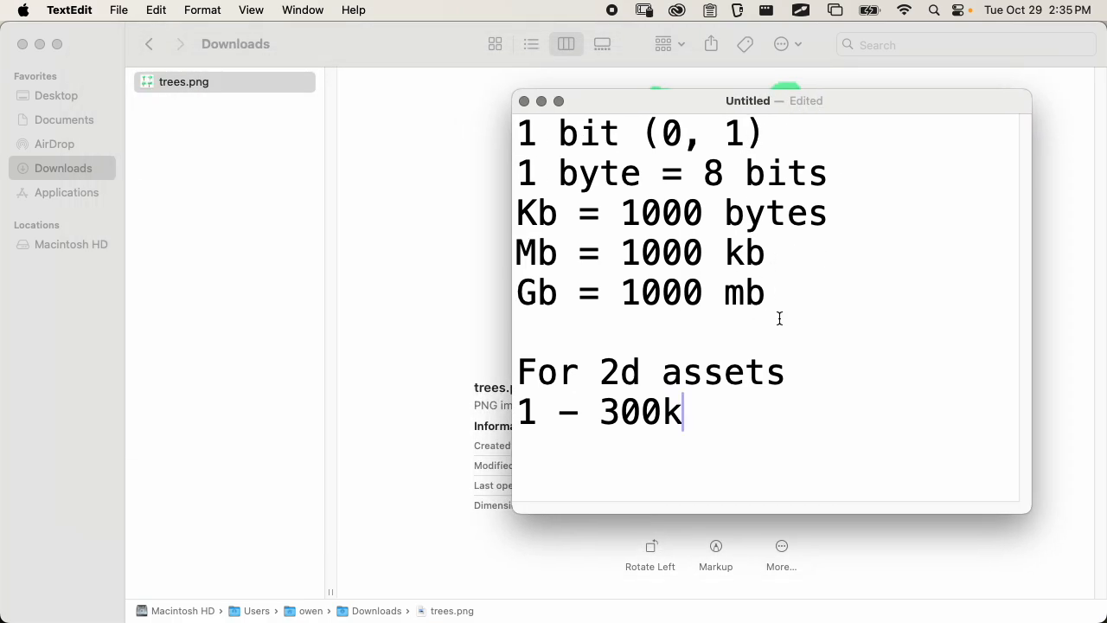
{"action": "key", "text": "Return"}
{"action": "type", "text": ">1"}
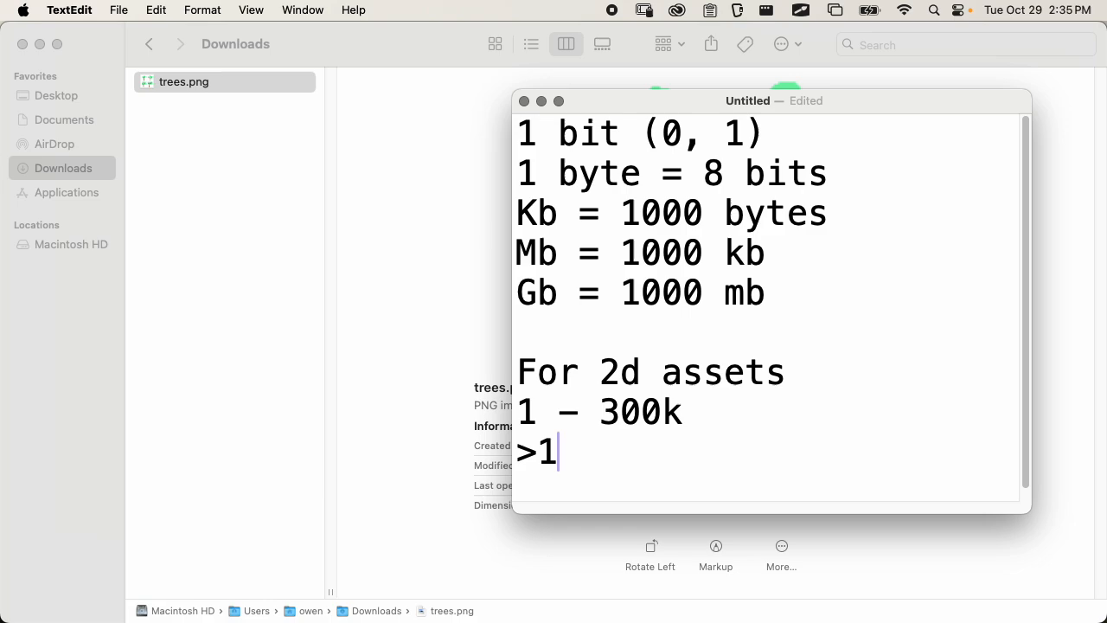
{"action": "type", "text": "0mb is not good!"}
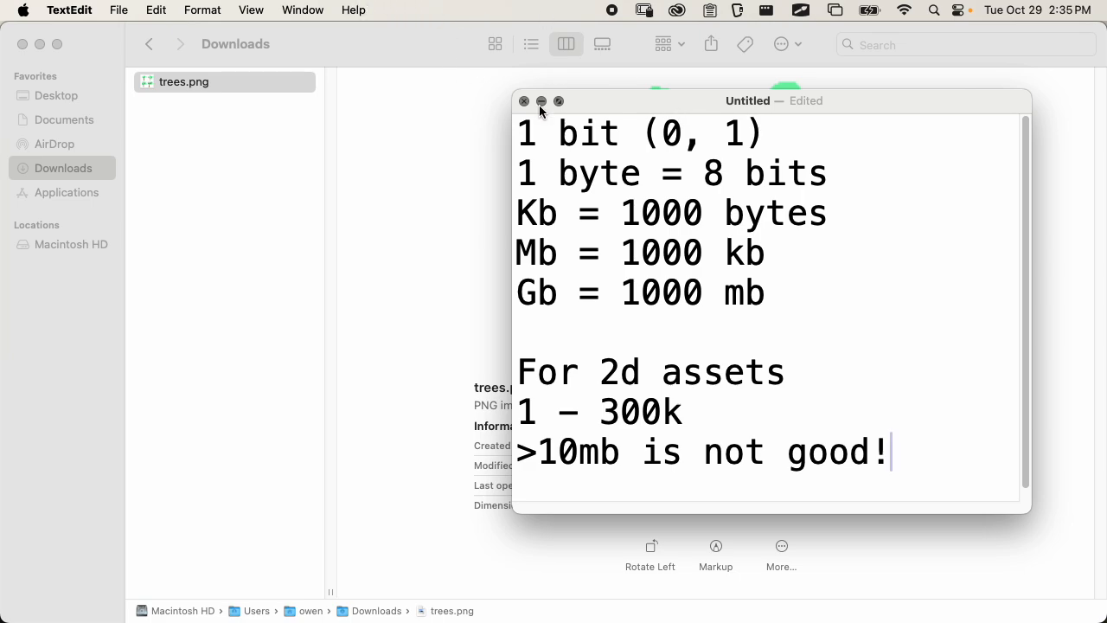
{"action": "left_click", "coordinate": [671, 105]}
{"action": "left_click_drag", "start_coordinate": [671, 105], "coordinate": [674, 80]}
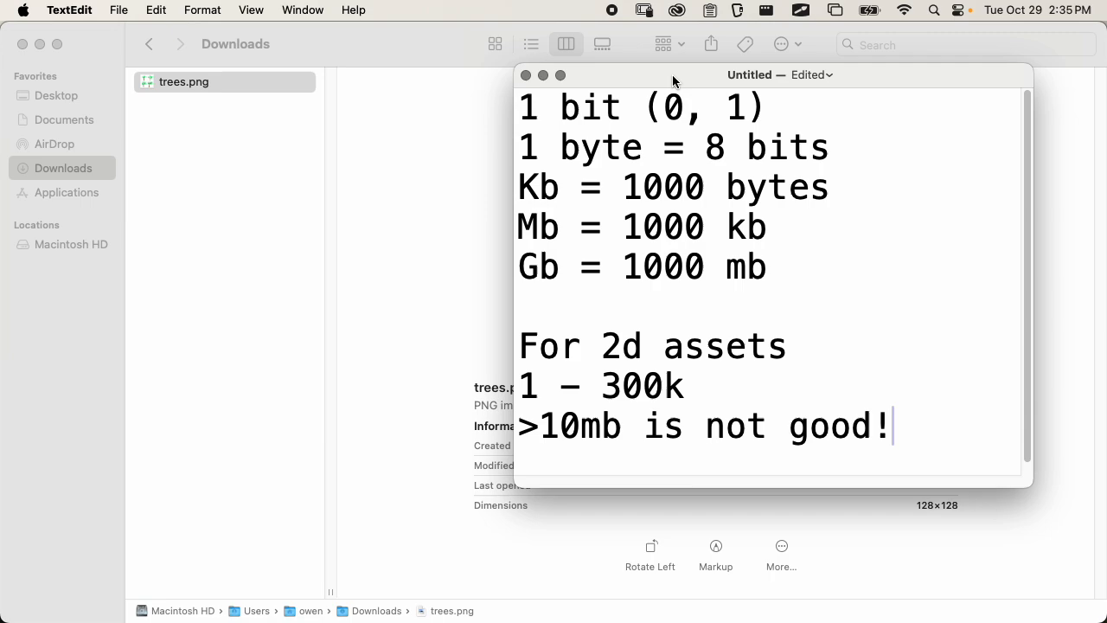
{"action": "left_click_drag", "start_coordinate": [771, 88], "coordinate": [781, 68]}
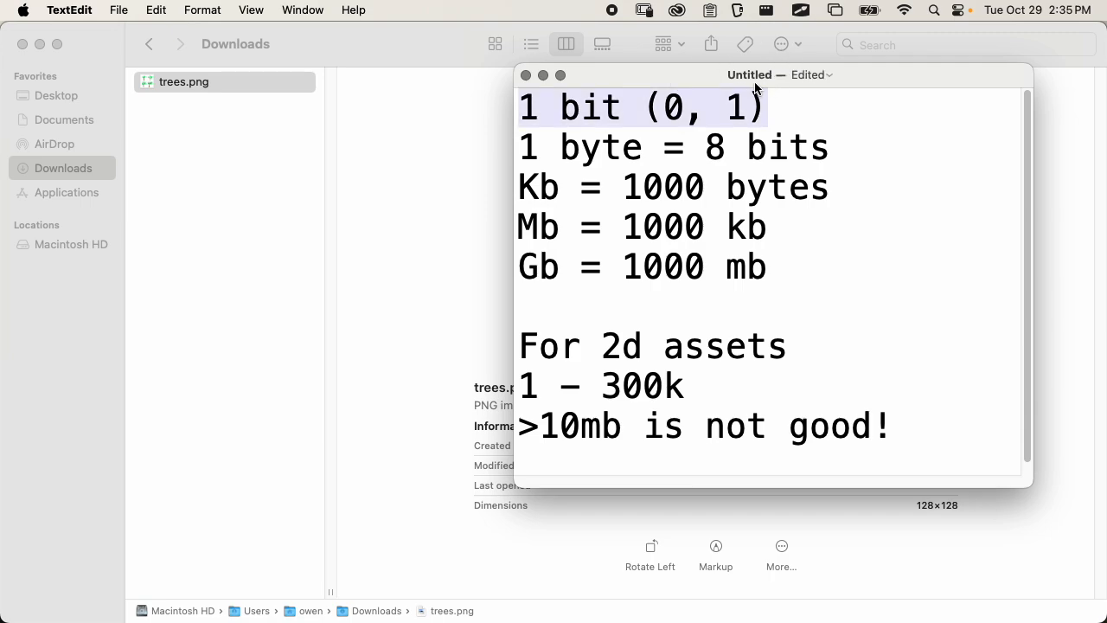
{"action": "left_click_drag", "start_coordinate": [708, 83], "coordinate": [706, 85]}
Switch to Finder and move trees.png from Downloads into the Godot folder under MMP_270 on the Desktop
{"action": "key", "text": "super+Tab"}
{"action": "left_click", "coordinate": [598, 313]}
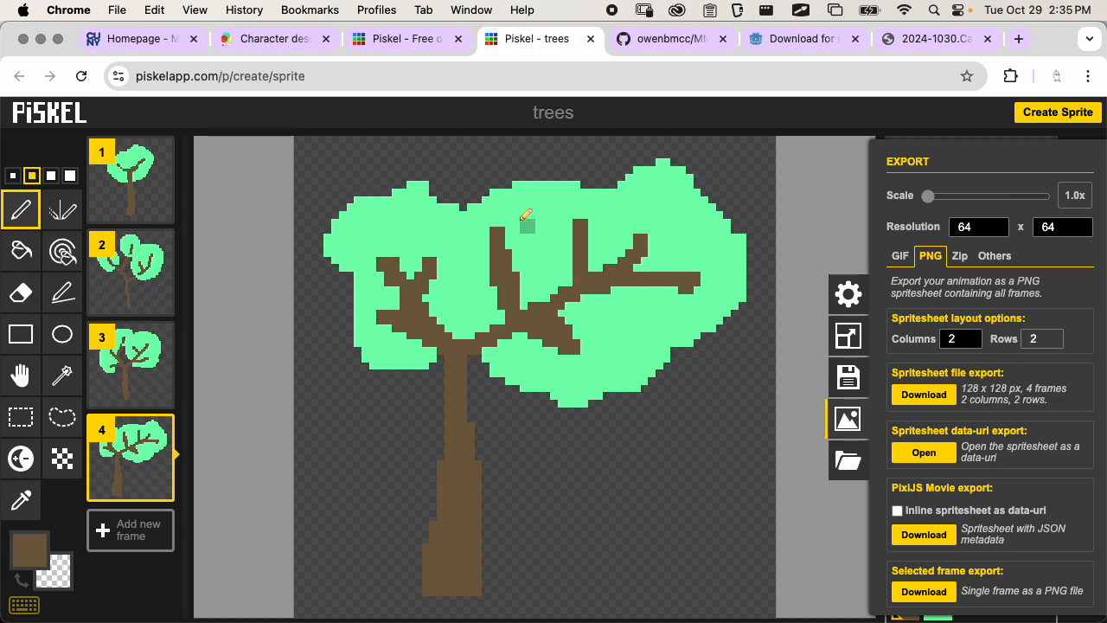
{"action": "key", "text": "super+Tab"}
{"action": "key", "text": "super+Tab"}
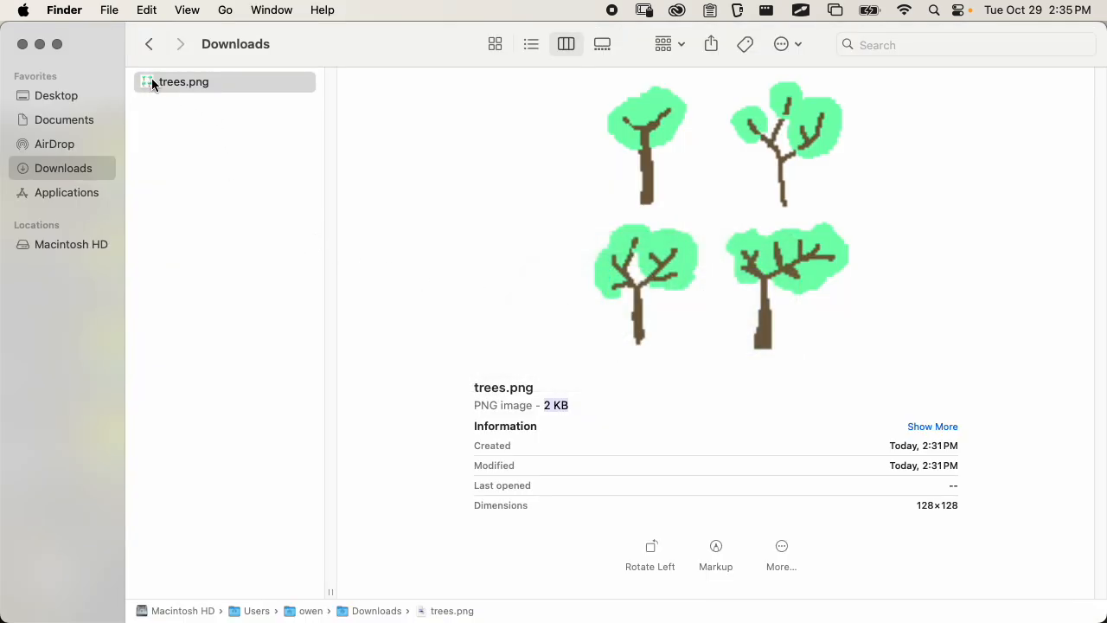
{"action": "left_click_drag", "start_coordinate": [189, 85], "coordinate": [666, 291]}
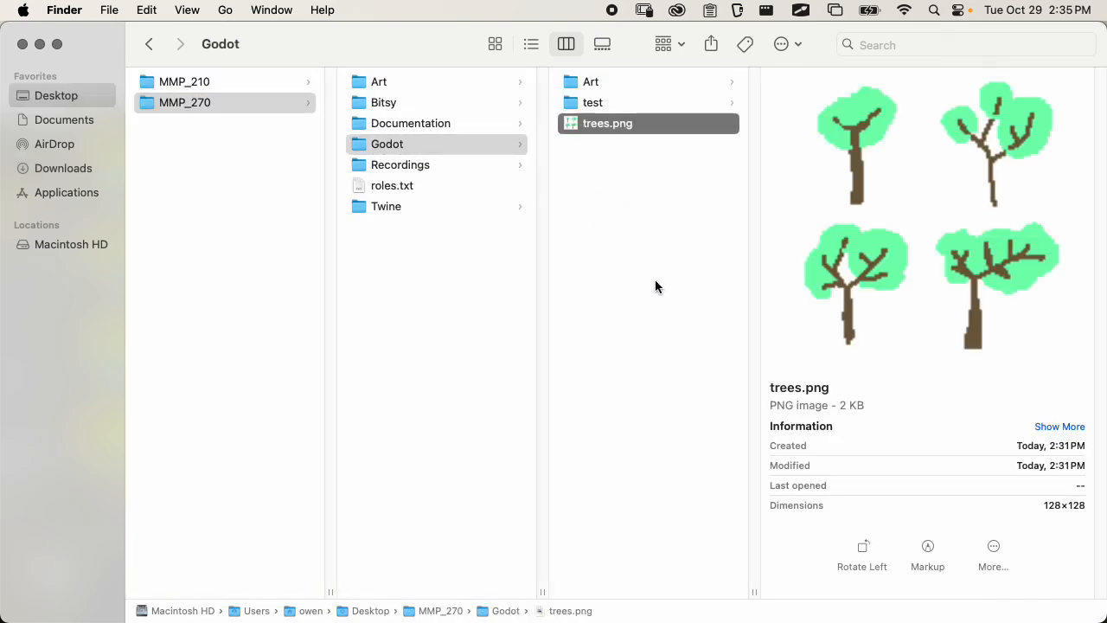
Switch back to Piskel in Chrome, close the export settings and create a new sprite
{"action": "key", "text": "super+Tab"}
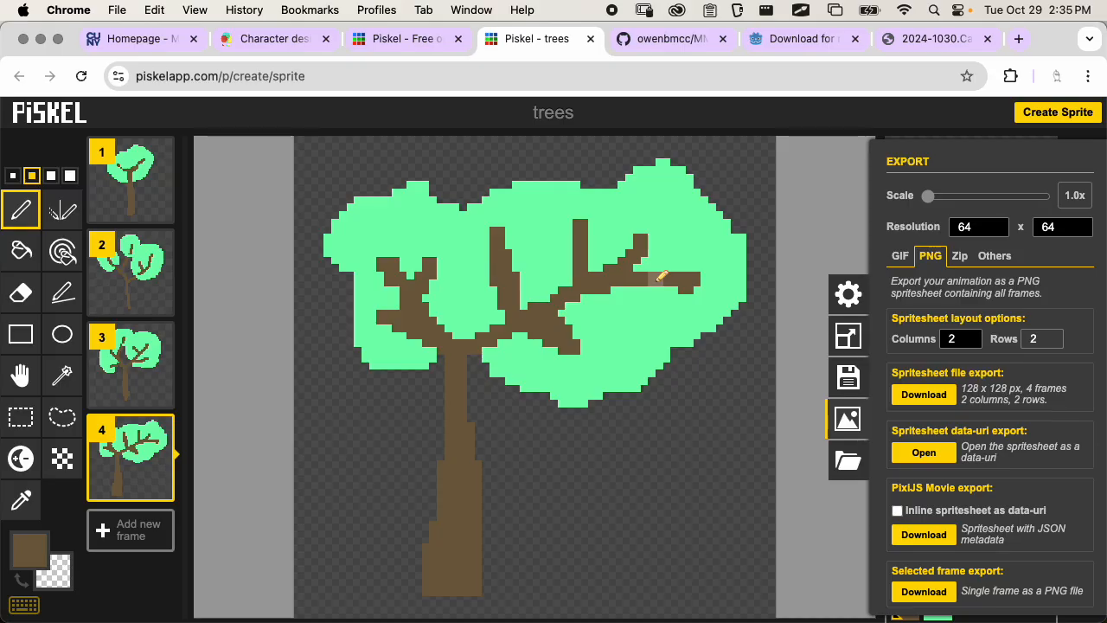
{"action": "left_click", "coordinate": [847, 418]}
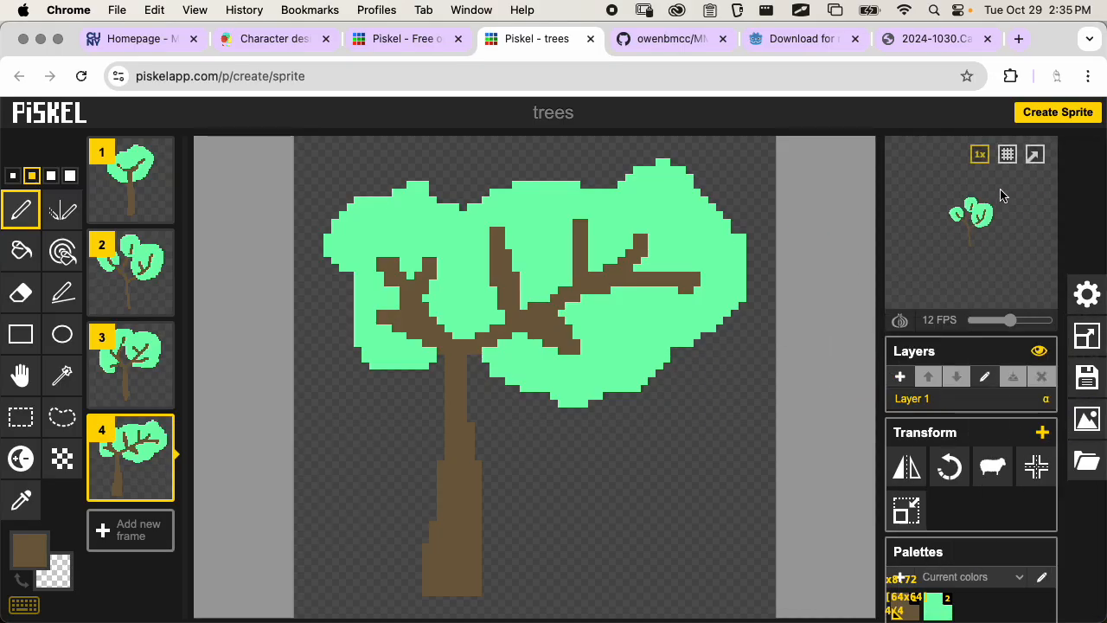
{"action": "left_click", "coordinate": [1055, 126]}
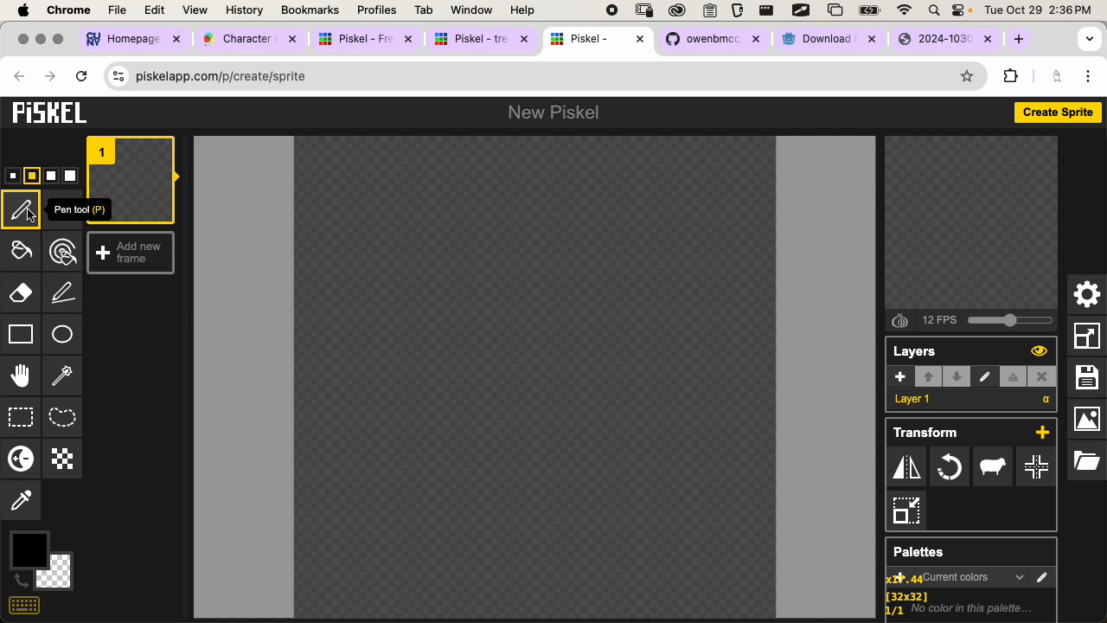
Draw a black square outline on the first frame, move it around and center it on the canvas
{"action": "left_click", "coordinate": [20, 334]}
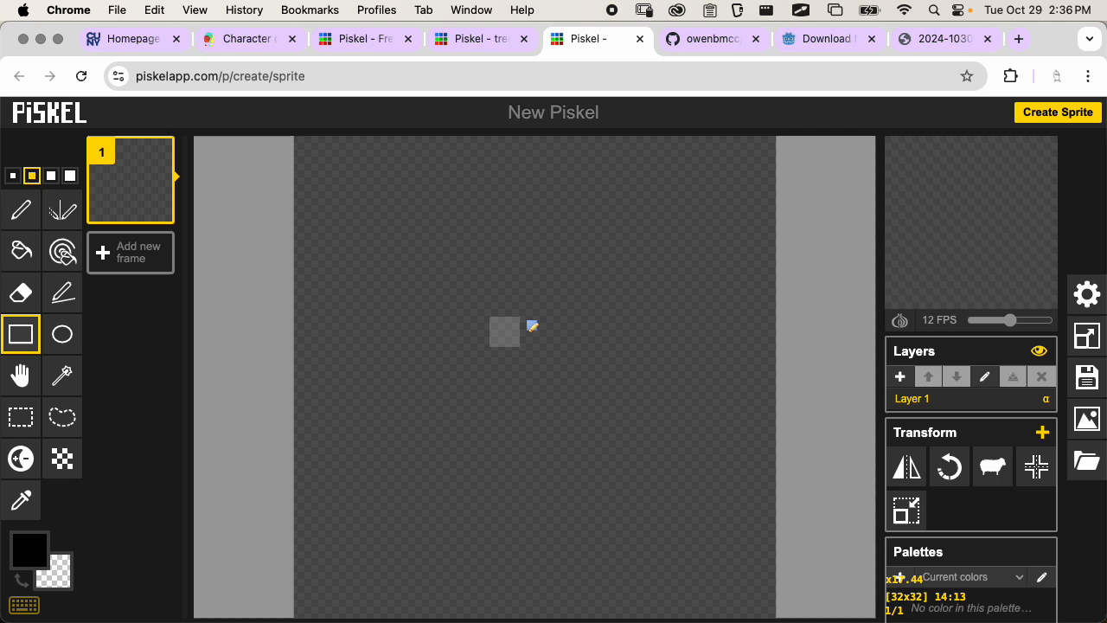
{"action": "left_click_drag", "start_coordinate": [415, 235], "coordinate": [662, 471]}
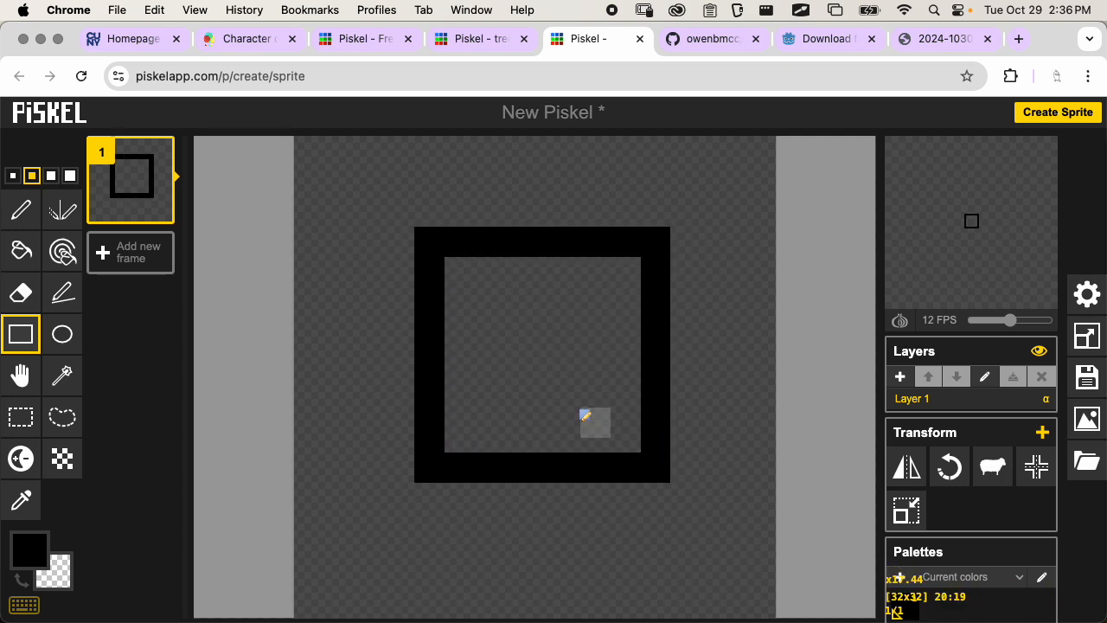
{"action": "left_click", "coordinate": [21, 375]}
{"action": "left_click_drag", "start_coordinate": [402, 338], "coordinate": [432, 338]}
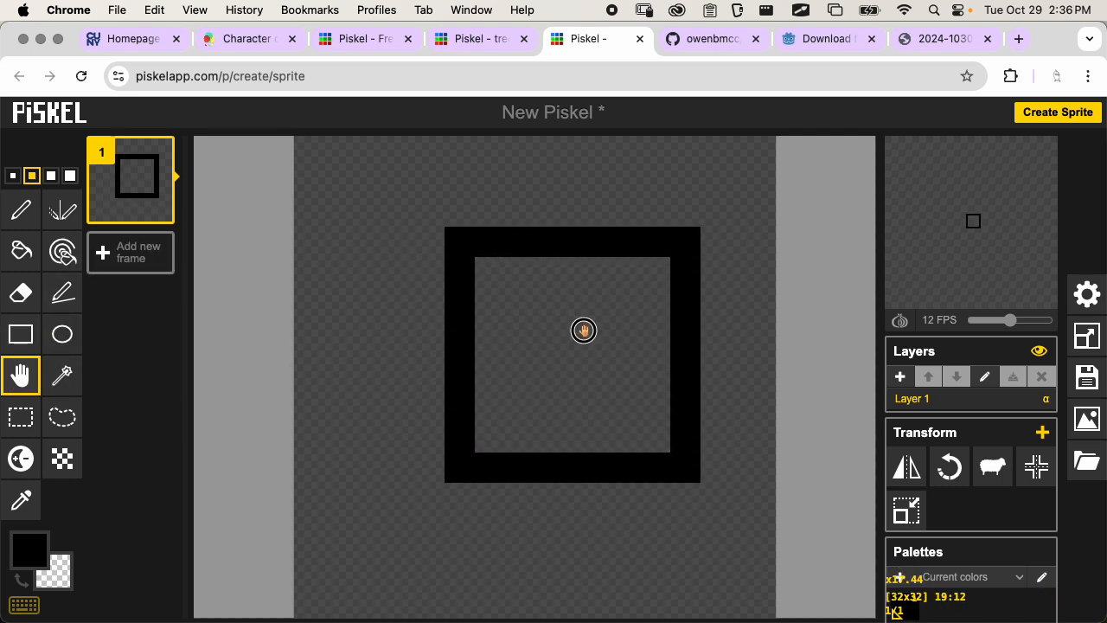
{"action": "left_click_drag", "start_coordinate": [582, 330], "coordinate": [553, 344]}
{"action": "left_click", "coordinate": [1036, 467]}
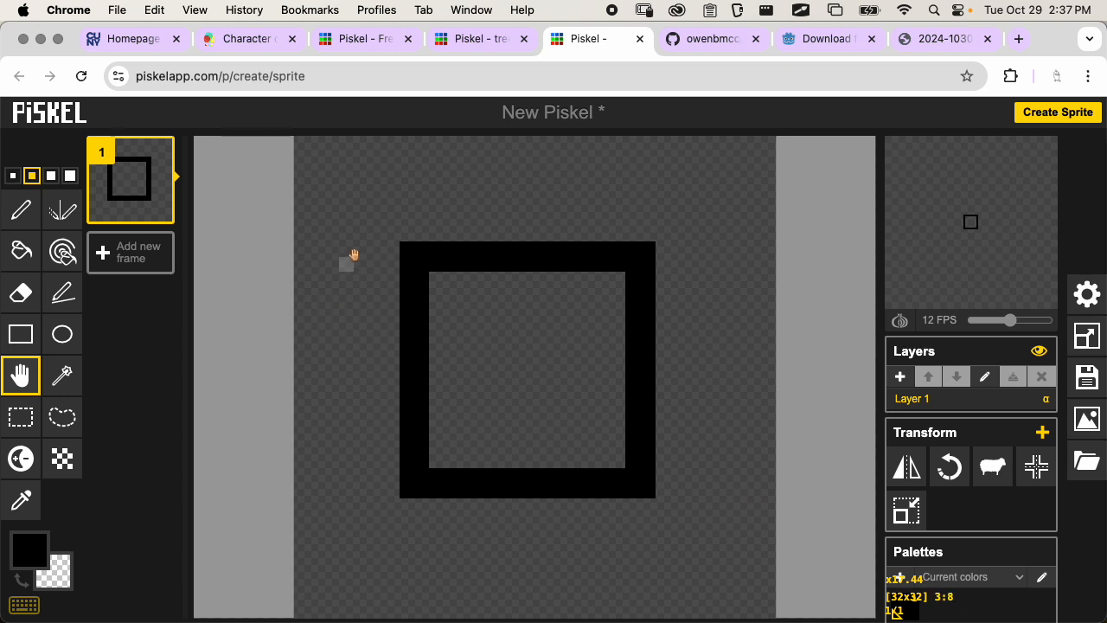
Add a second empty frame, with onion skin enabled and the animation speed set to 5 FPS
{"action": "left_click", "coordinate": [159, 269]}
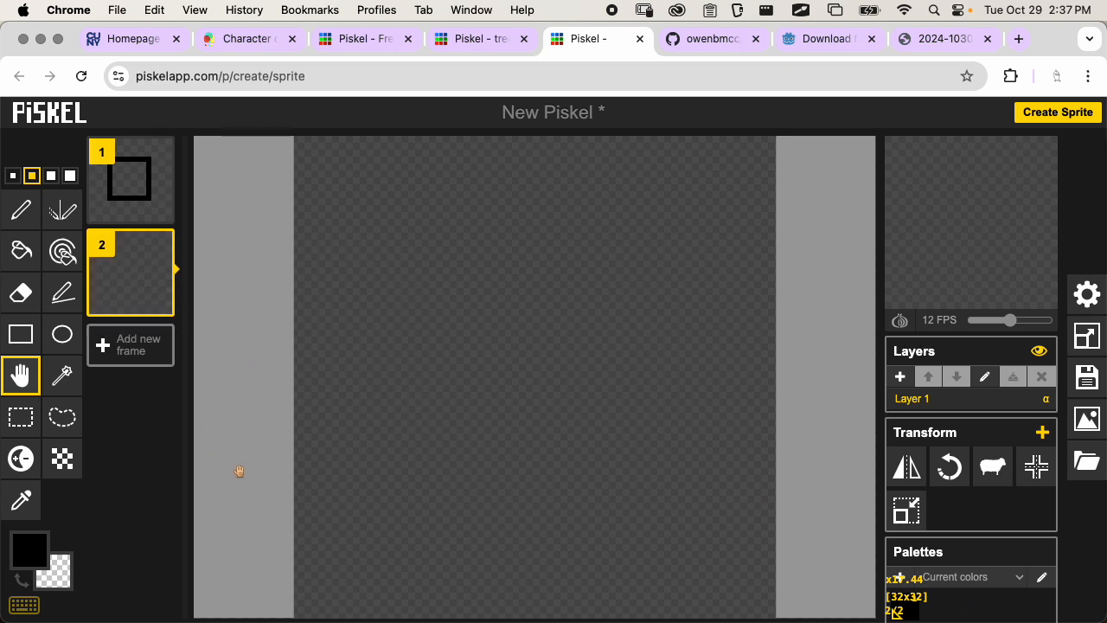
{"action": "left_click", "coordinate": [902, 322]}
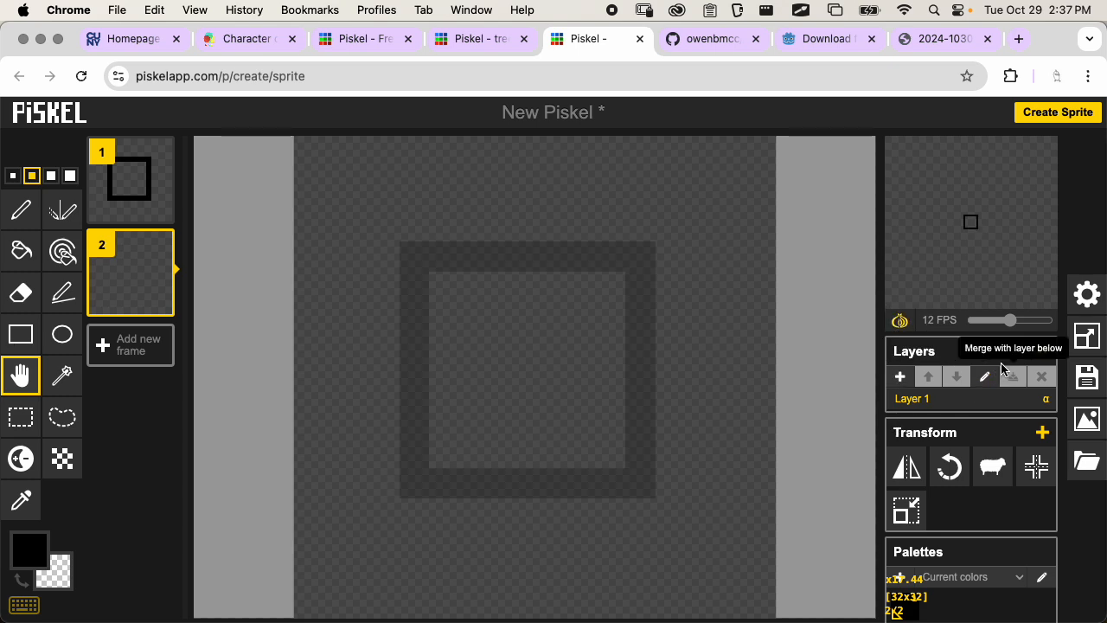
{"action": "mouse_move", "coordinate": [1010, 320]}
{"action": "left_mouse_down"}
{"action": "mouse_move", "coordinate": [973, 320]}
{"action": "mouse_move", "coordinate": [990, 325]}
{"action": "left_mouse_up"}
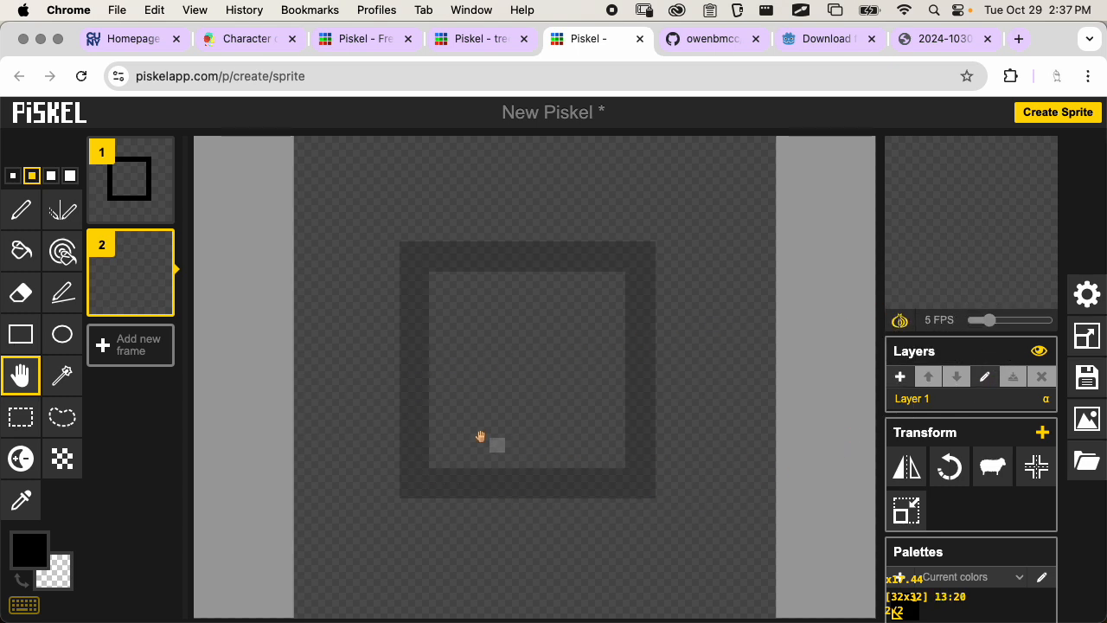
Draw a light periwinkle-blue head outline with two ears on the second frame and fill its interior with the same color
{"action": "left_click", "coordinate": [28, 225]}
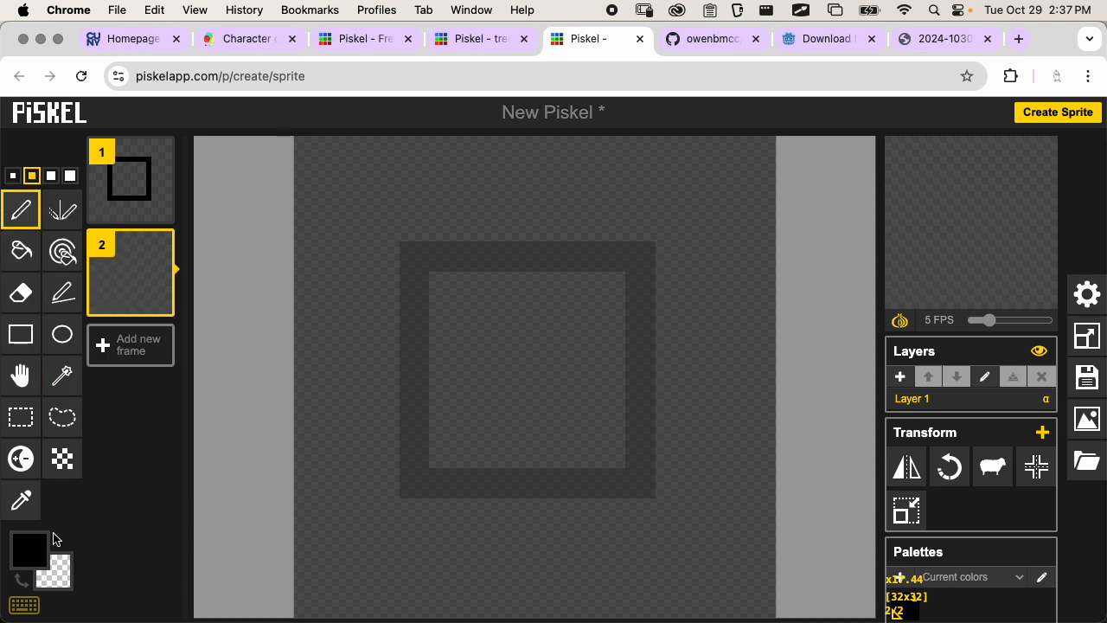
{"action": "left_click", "coordinate": [30, 548]}
{"action": "left_click", "coordinate": [194, 448]}
{"action": "left_click_drag", "start_coordinate": [125, 428], "coordinate": [103, 374]}
{"action": "left_click", "coordinate": [168, 553]}
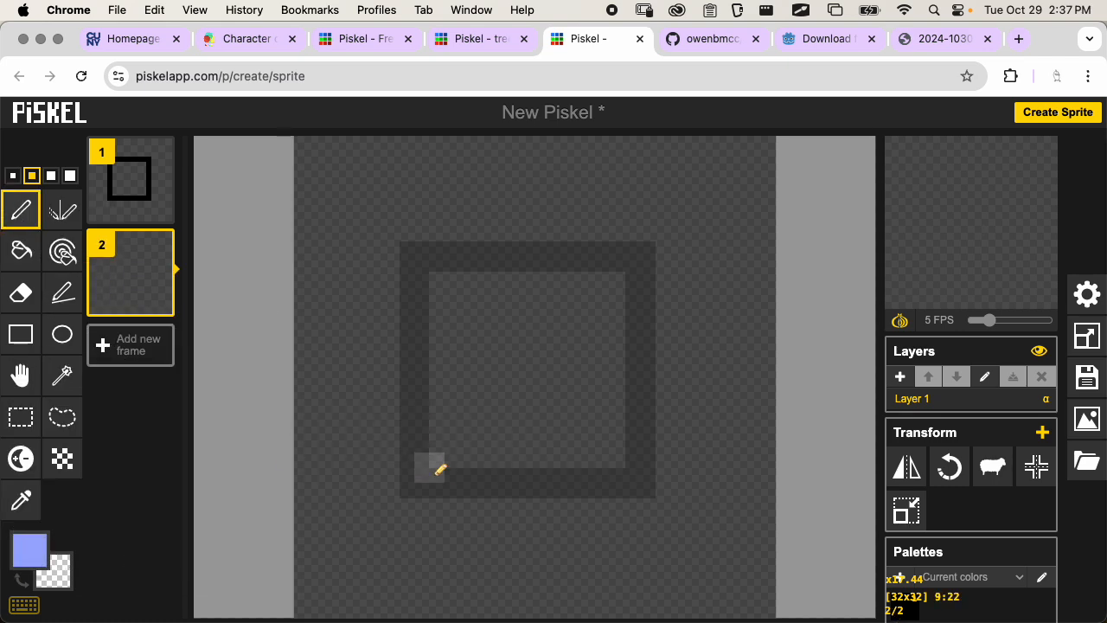
{"action": "mouse_move", "coordinate": [459, 466]}
{"action": "left_mouse_down"}
{"action": "mouse_move", "coordinate": [395, 435]}
{"action": "mouse_move", "coordinate": [383, 213]}
{"action": "mouse_move", "coordinate": [433, 267]}
{"action": "mouse_move", "coordinate": [593, 244]}
{"action": "mouse_move", "coordinate": [655, 200]}
{"action": "mouse_move", "coordinate": [643, 344]}
{"action": "mouse_move", "coordinate": [617, 450]}
{"action": "mouse_move", "coordinate": [477, 462]}
{"action": "left_mouse_up"}
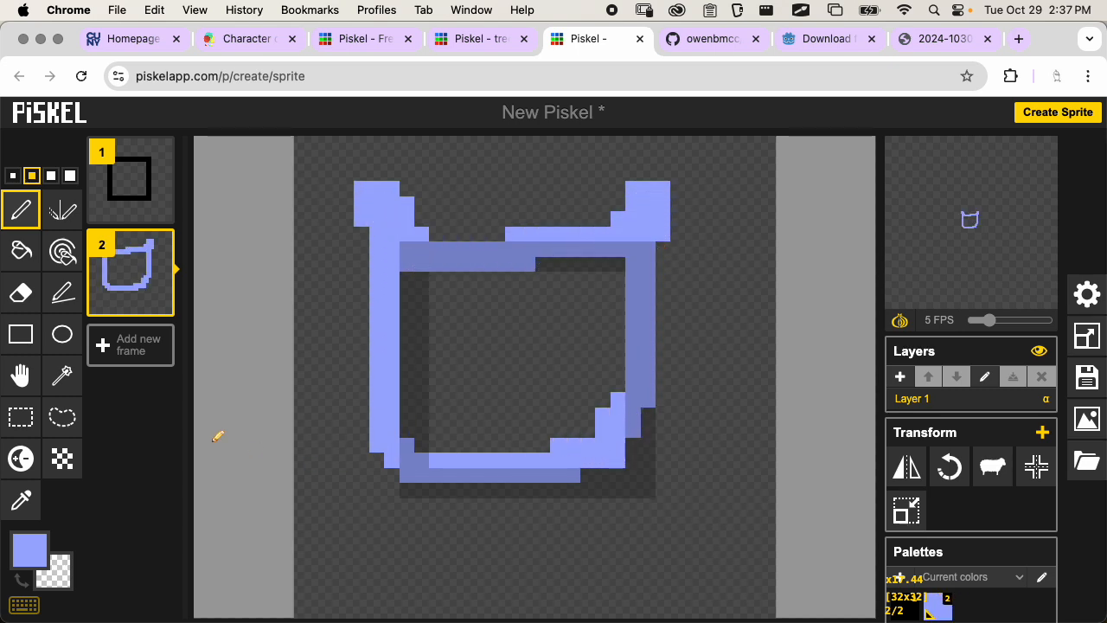
{"action": "left_click", "coordinate": [21, 251]}
{"action": "left_click", "coordinate": [519, 340]}
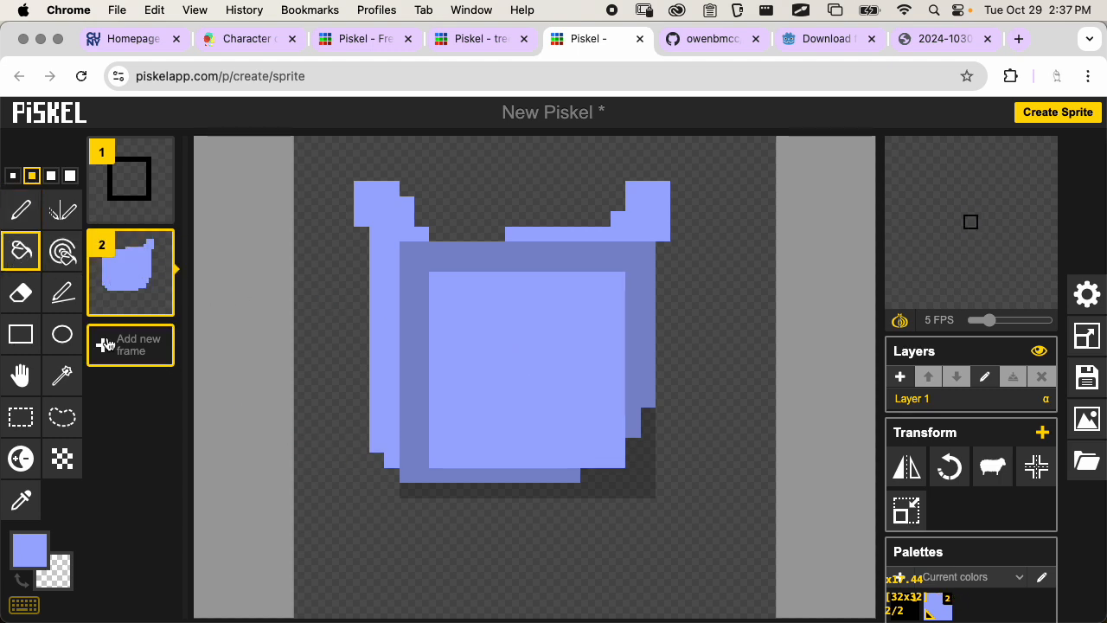
Choose a light yellow pen color and draw two square eyes on the blue head
{"action": "left_click", "coordinate": [20, 209]}
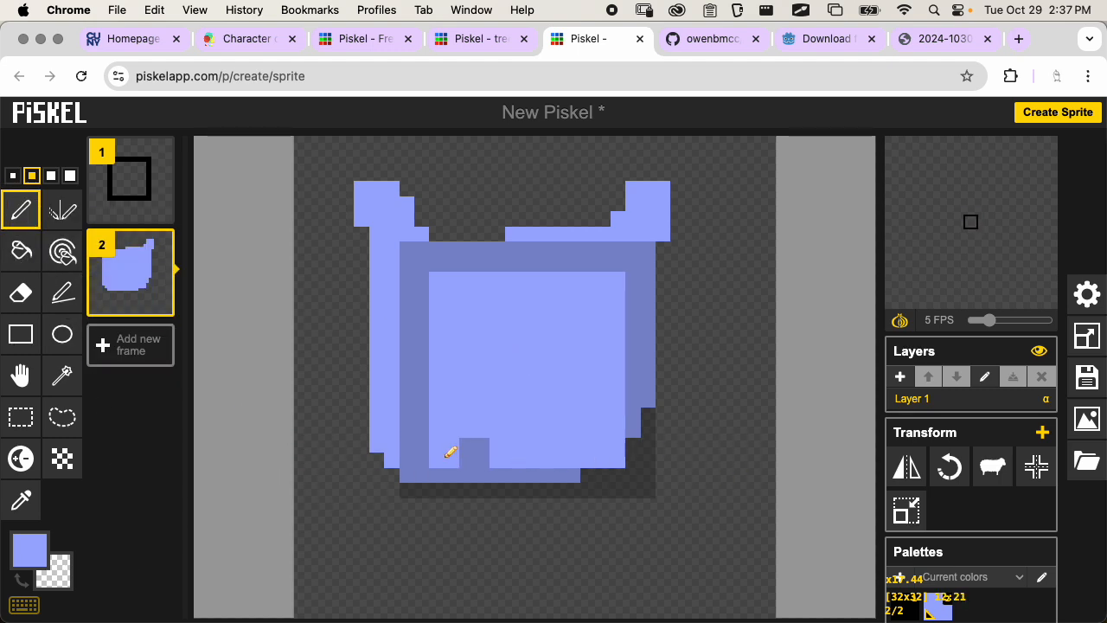
{"action": "left_click", "coordinate": [29, 550]}
{"action": "left_click_drag", "start_coordinate": [122, 445], "coordinate": [81, 365]}
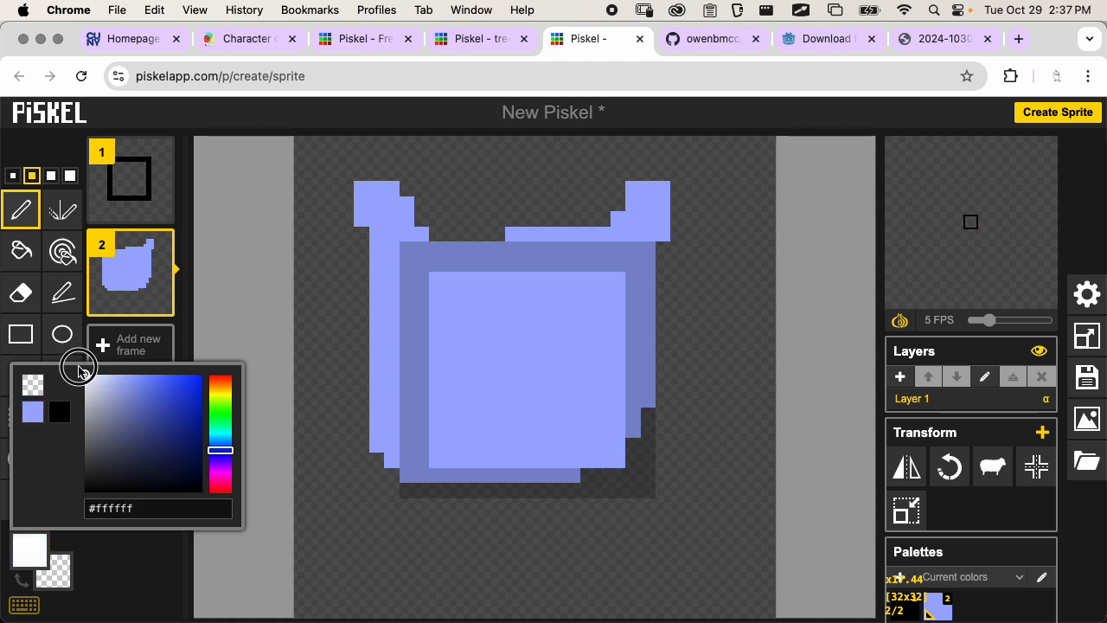
{"action": "mouse_move", "coordinate": [221, 450]}
{"action": "left_mouse_down"}
{"action": "mouse_move", "coordinate": [218, 387]}
{"action": "mouse_move", "coordinate": [151, 373]}
{"action": "left_mouse_up"}
{"action": "left_click", "coordinate": [196, 375]}
{"action": "left_click", "coordinate": [169, 530]}
{"action": "left_click_drag", "start_coordinate": [448, 307], "coordinate": [438, 321]}
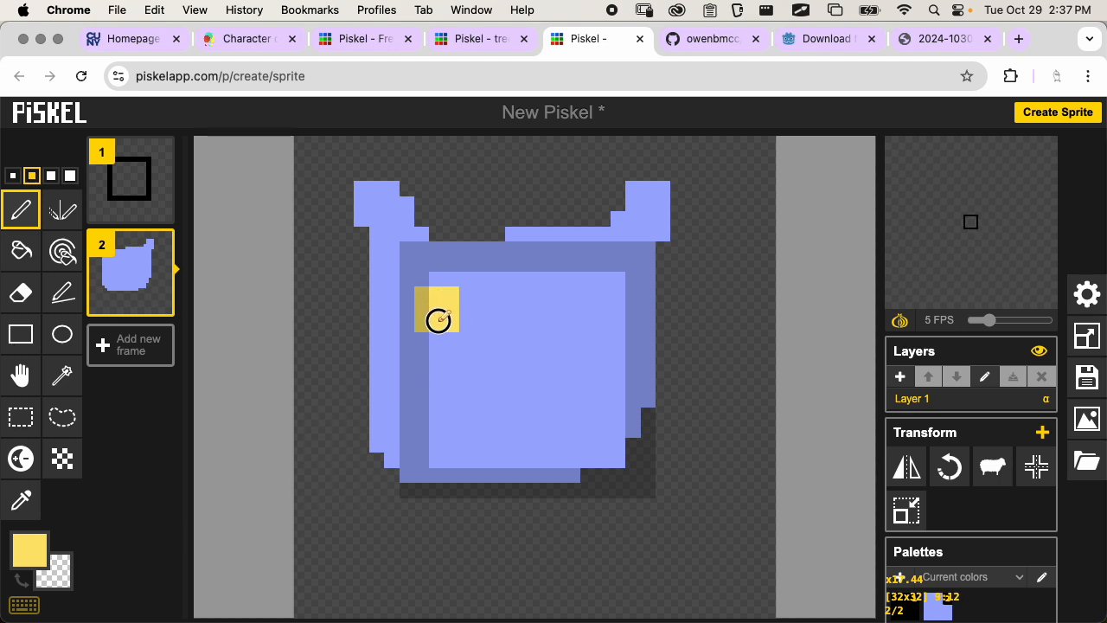
{"action": "mouse_move", "coordinate": [570, 303]}
{"action": "left_mouse_down"}
{"action": "mouse_move", "coordinate": [600, 326]}
{"action": "mouse_move", "coordinate": [593, 297]}
{"action": "left_mouse_up"}
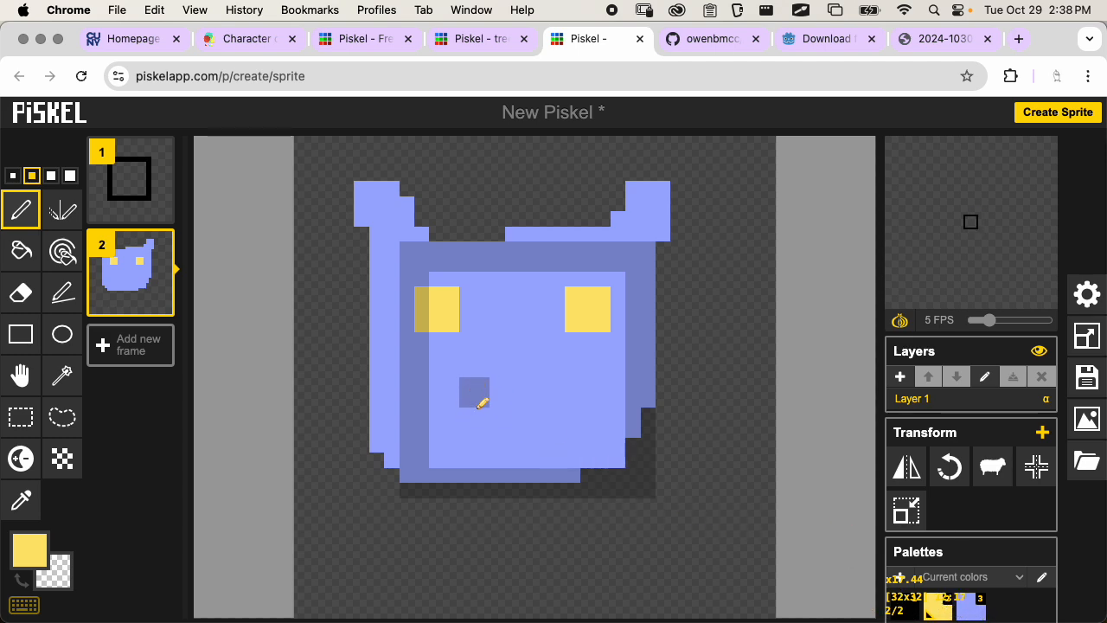
Draw two separate feet below the head in the same blue and trim the outer edge of the left foot
{"action": "key", "text": "3"}
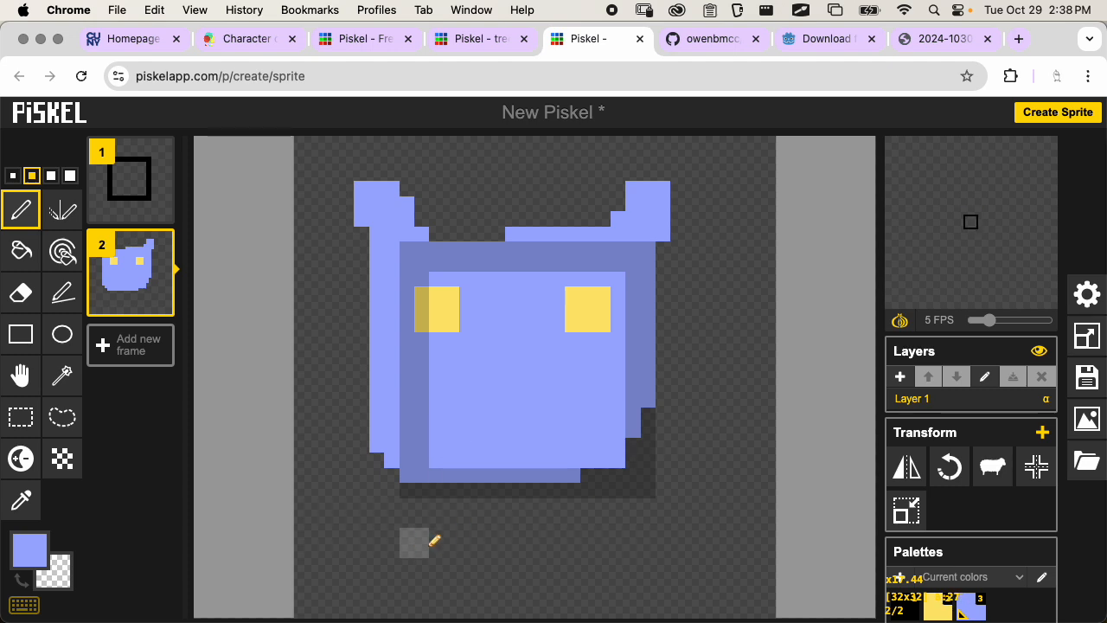
{"action": "mouse_move", "coordinate": [415, 540]}
{"action": "left_mouse_down"}
{"action": "mouse_move", "coordinate": [381, 548]}
{"action": "mouse_move", "coordinate": [460, 544]}
{"action": "mouse_move", "coordinate": [454, 570]}
{"action": "mouse_move", "coordinate": [395, 561]}
{"action": "mouse_move", "coordinate": [382, 542]}
{"action": "mouse_move", "coordinate": [424, 533]}
{"action": "left_mouse_up"}
{"action": "key", "text": "ctrl+z"}
{"action": "left_click", "coordinate": [450, 535]}
{"action": "left_click_drag", "start_coordinate": [591, 538], "coordinate": [632, 529]}
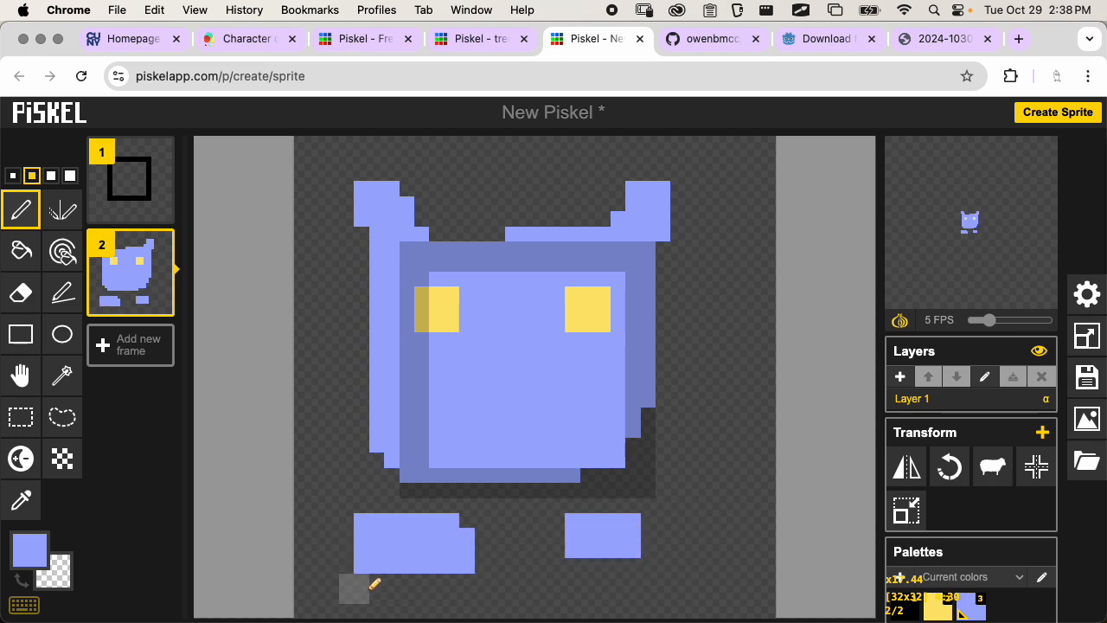
{"action": "mouse_move", "coordinate": [378, 583]}
{"action": "left_mouse_down"}
{"action": "mouse_move", "coordinate": [366, 536]}
{"action": "mouse_move", "coordinate": [375, 518]}
{"action": "mouse_move", "coordinate": [407, 578]}
{"action": "mouse_move", "coordinate": [482, 572]}
{"action": "mouse_move", "coordinate": [459, 571]}
{"action": "left_mouse_up"}
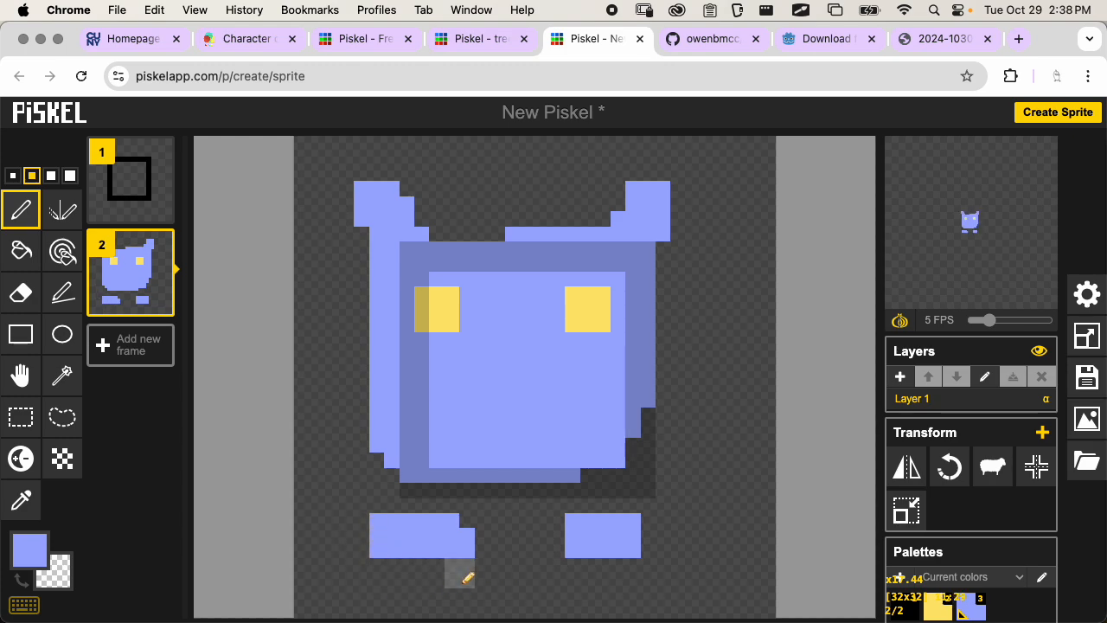
{"action": "left_click", "coordinate": [560, 548]}
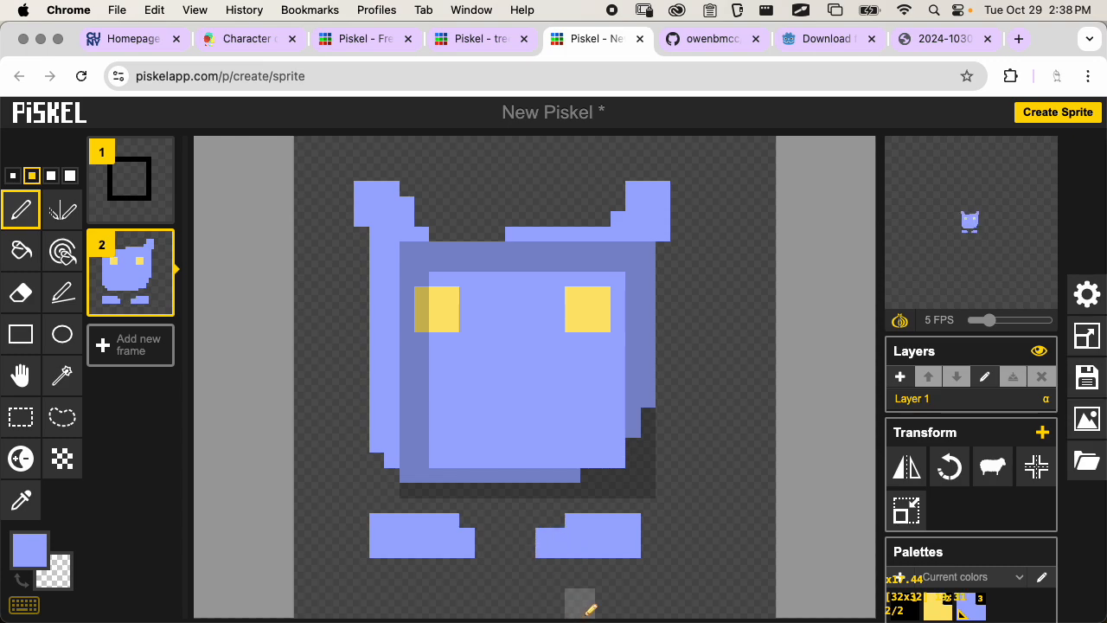
{"action": "right_click", "coordinate": [372, 537]}
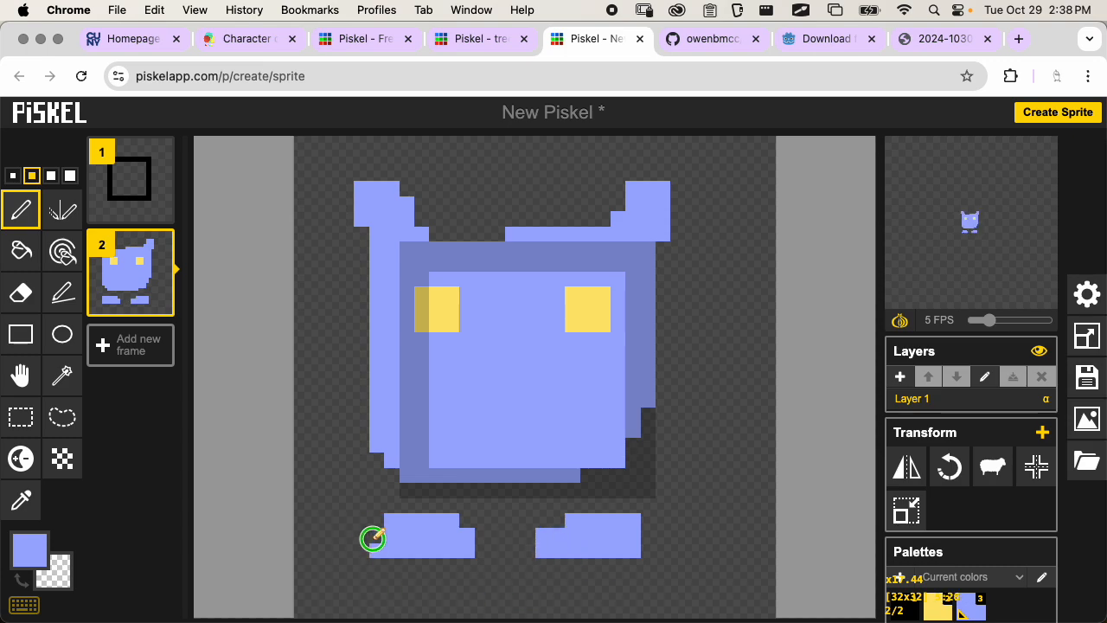
{"action": "right_click", "coordinate": [376, 549]}
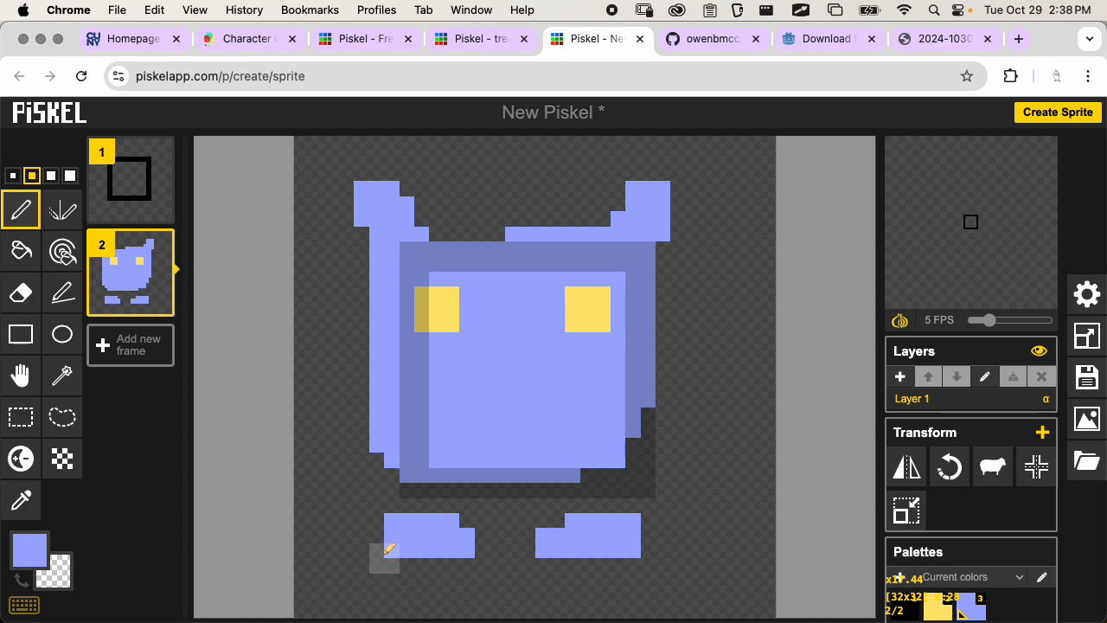
Delete the black square frame and duplicate the character frame twice to get three frames
{"action": "left_click", "coordinate": [161, 154]}
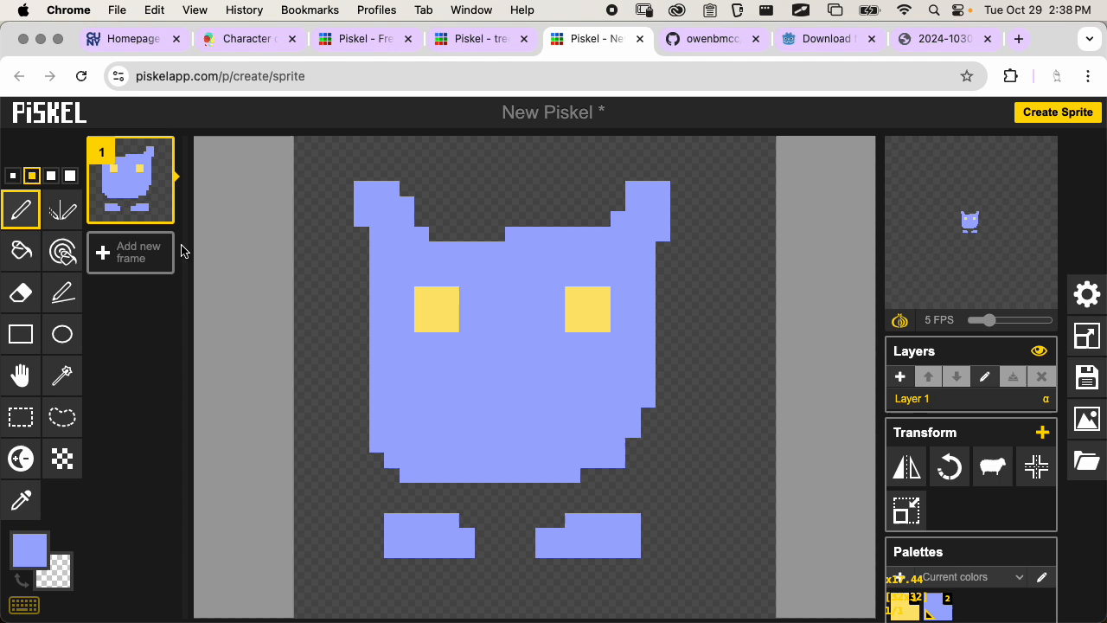
{"action": "left_click", "coordinate": [165, 215]}
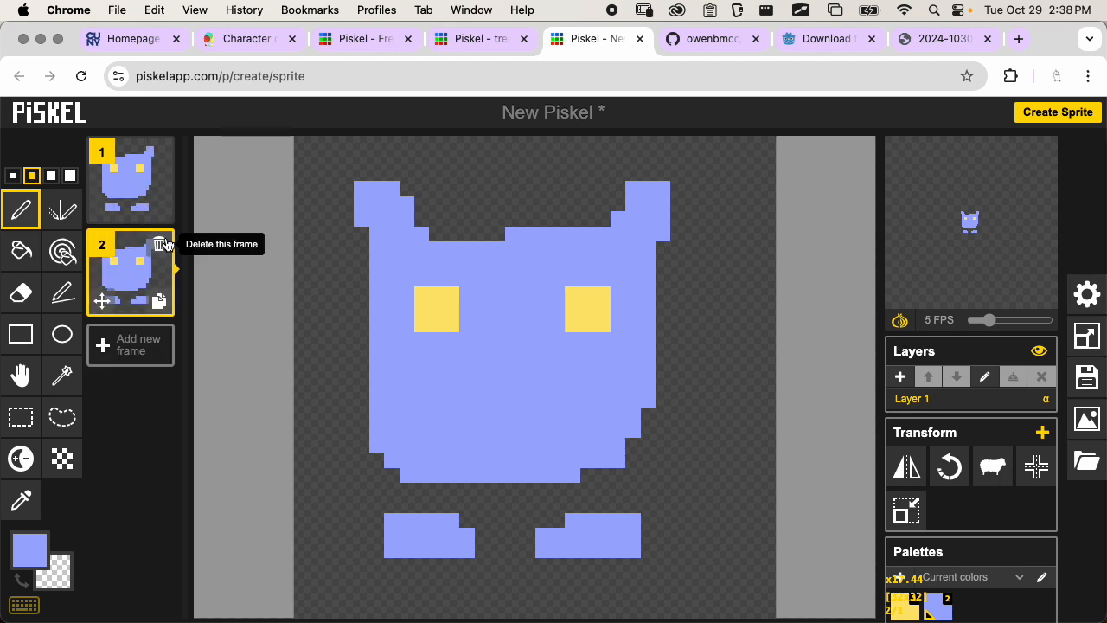
{"action": "left_click", "coordinate": [164, 298]}
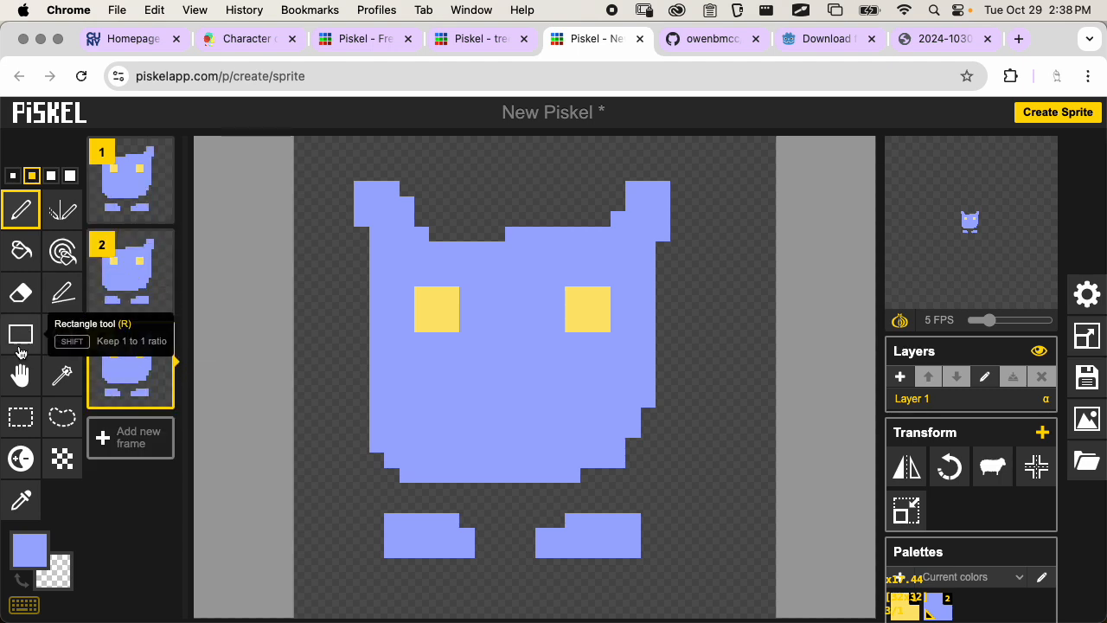
Try to reposition the left foot on the third frame using a rectangle selection followed by the Move tool
{"action": "left_click", "coordinate": [21, 417]}
{"action": "left_click_drag", "start_coordinate": [370, 499], "coordinate": [475, 593]}
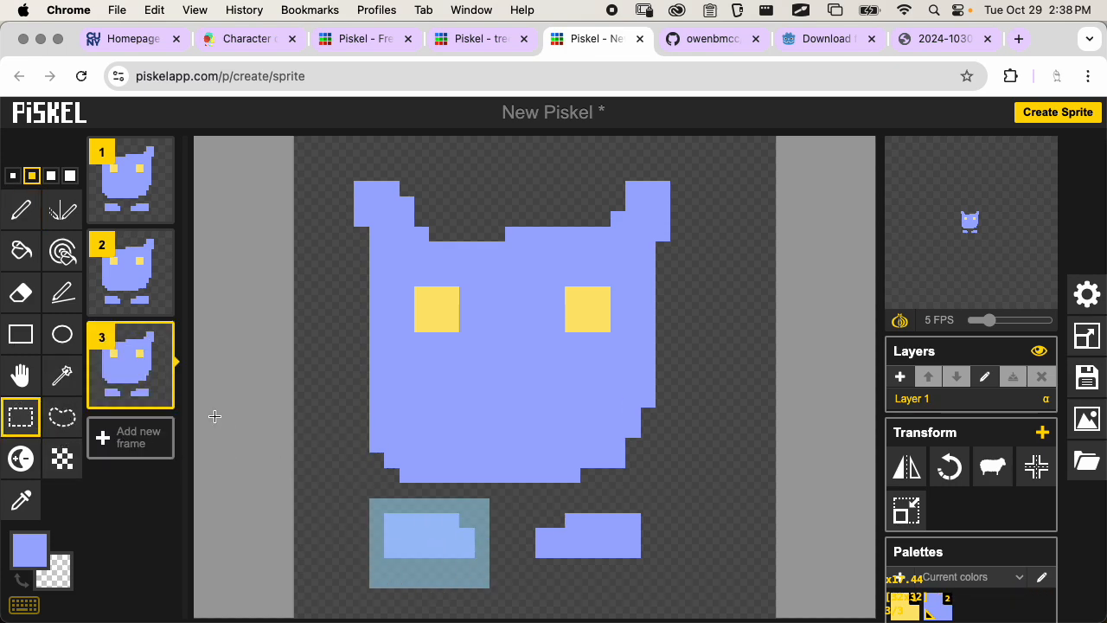
{"action": "left_click", "coordinate": [21, 374]}
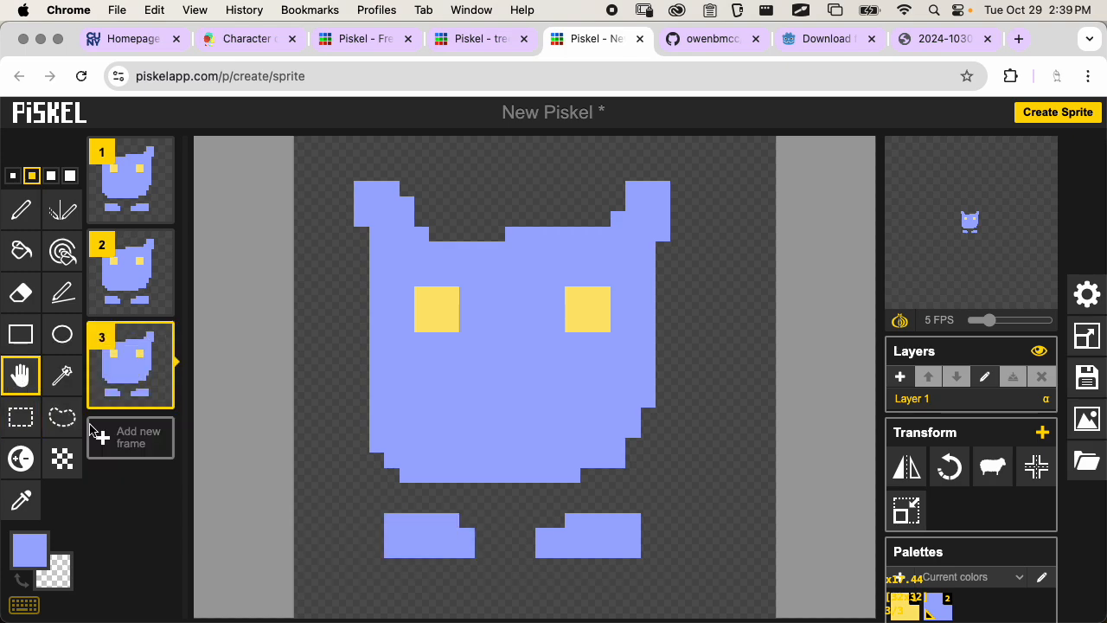
{"action": "mouse_move", "coordinate": [421, 536]}
{"action": "left_mouse_down"}
{"action": "mouse_move", "coordinate": [413, 522]}
{"action": "mouse_move", "coordinate": [417, 537]}
{"action": "left_mouse_up"}
{"action": "left_click", "coordinate": [20, 416]}
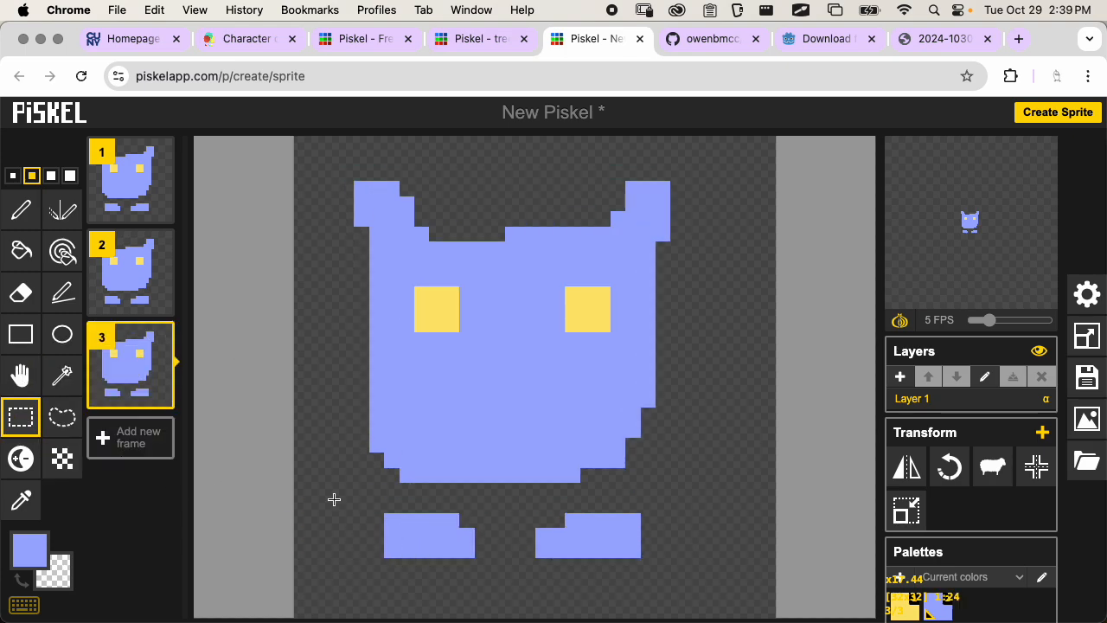
{"action": "left_click_drag", "start_coordinate": [357, 500], "coordinate": [478, 575]}
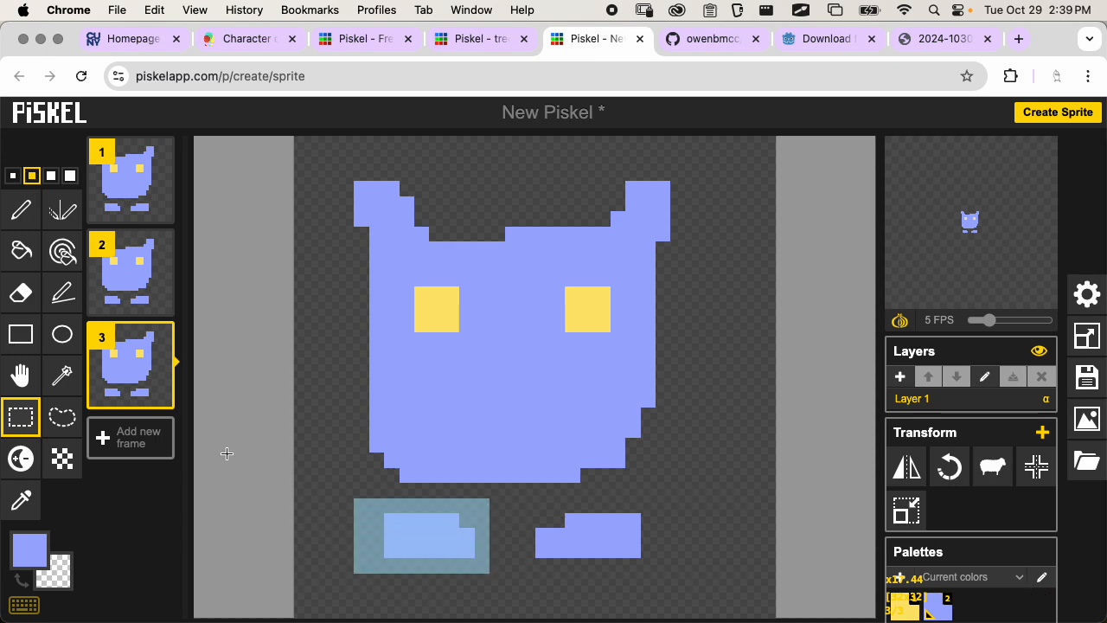
{"action": "mouse_move", "coordinate": [410, 525]}
{"action": "left_mouse_down"}
{"action": "mouse_move", "coordinate": [409, 509]}
{"action": "mouse_move", "coordinate": [416, 553]}
{"action": "mouse_move", "coordinate": [417, 538]}
{"action": "left_mouse_up"}
{"action": "left_click", "coordinate": [21, 377]}
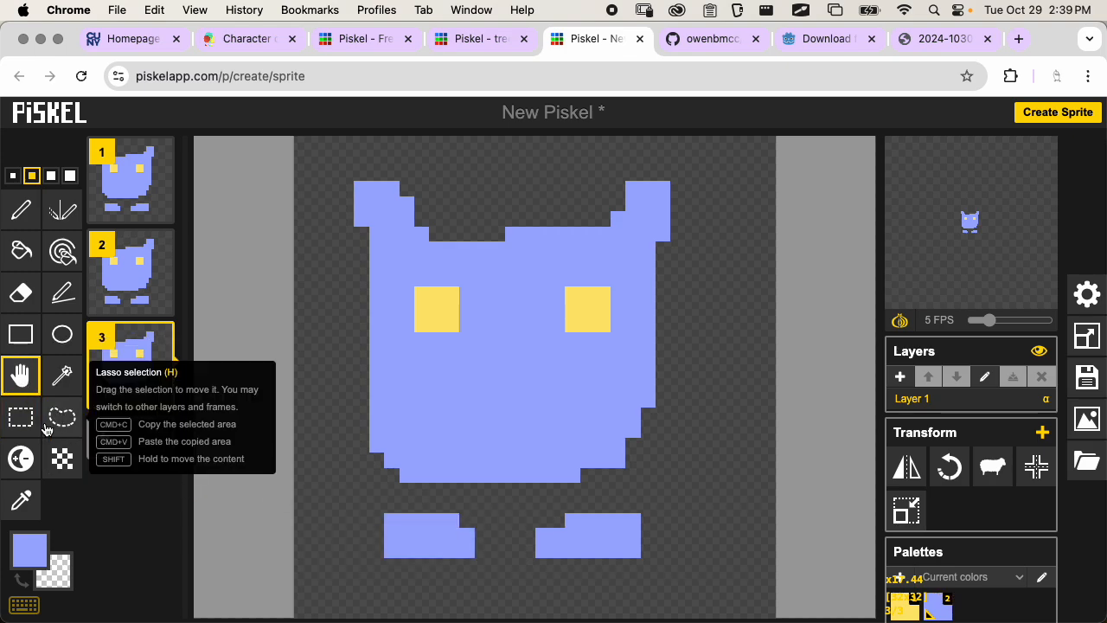
Try to delete the left foot on the third frame and paste it back higher, and undo these changes
{"action": "left_click", "coordinate": [21, 417]}
{"action": "left_click_drag", "start_coordinate": [362, 507], "coordinate": [488, 571]}
{"action": "key", "text": "Delete"}
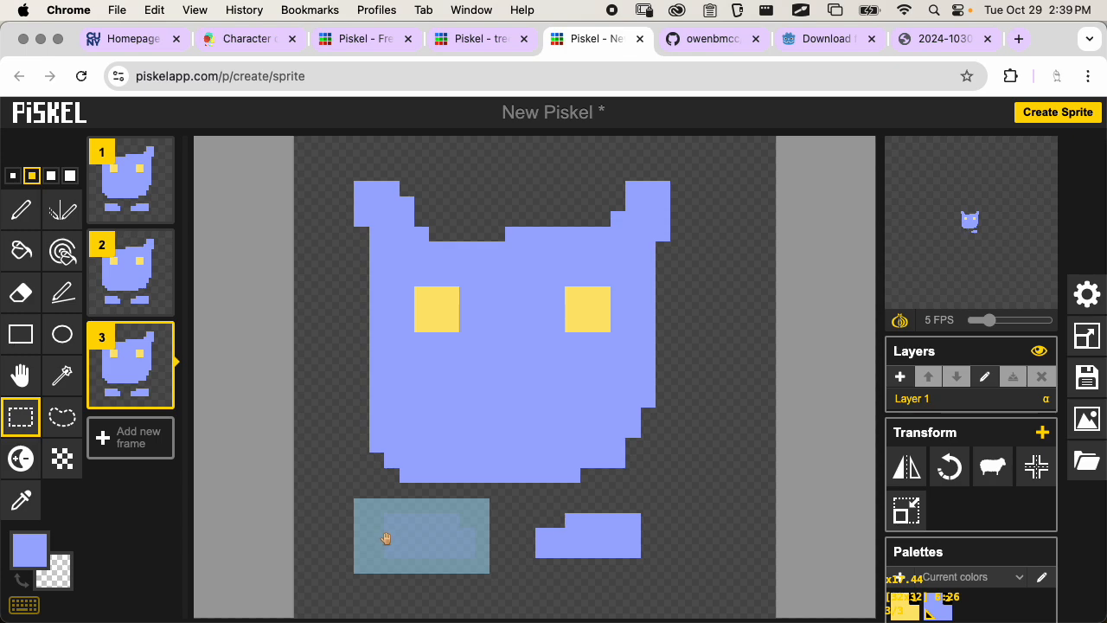
{"action": "left_click_drag", "start_coordinate": [410, 522], "coordinate": [410, 513]}
{"action": "key", "text": "super+v"}
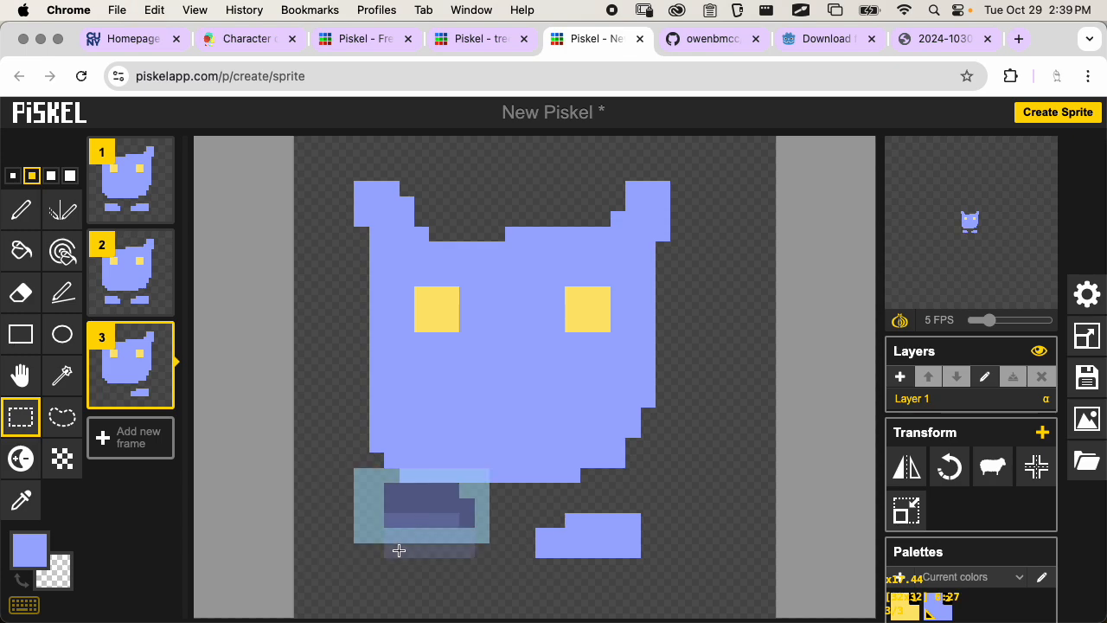
{"action": "left_click", "coordinate": [386, 585]}
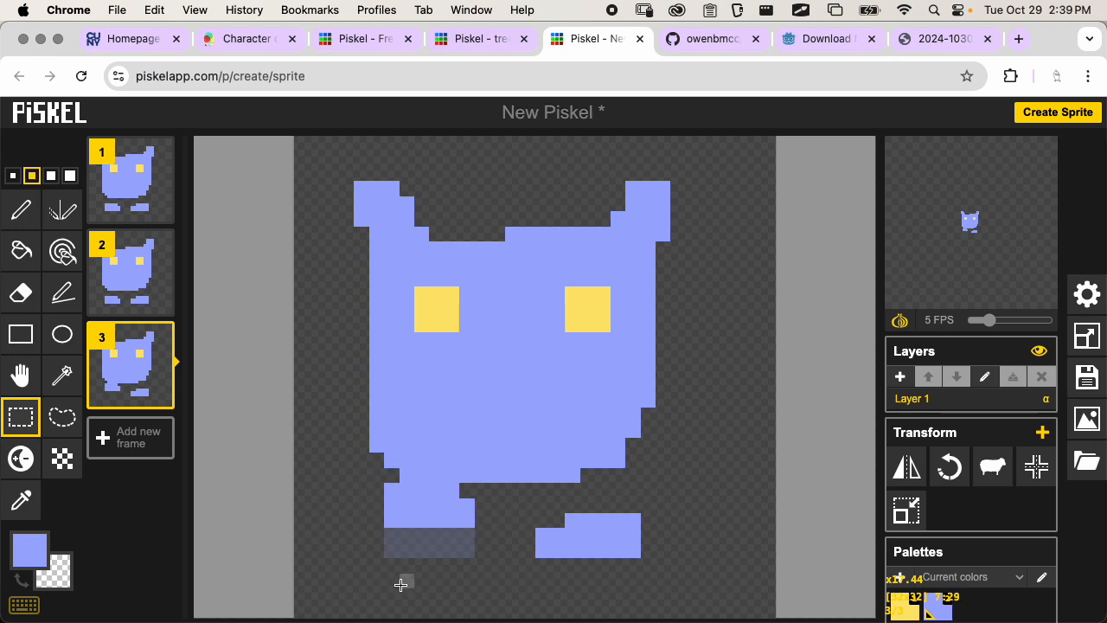
{"action": "key", "text": "super+z"}
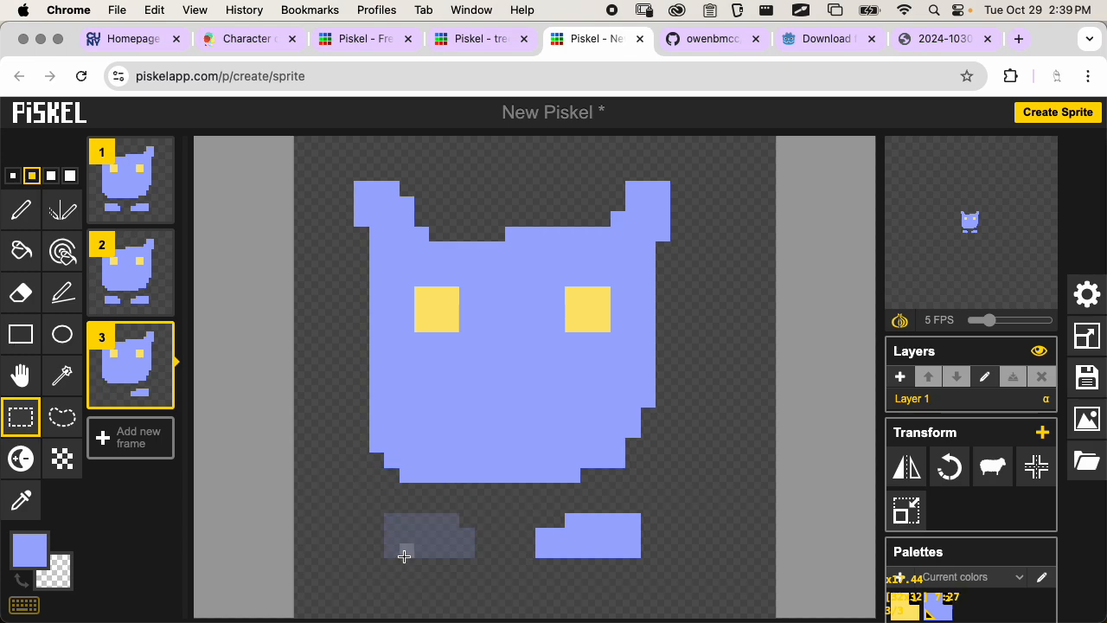
{"action": "key", "text": "super+y"}
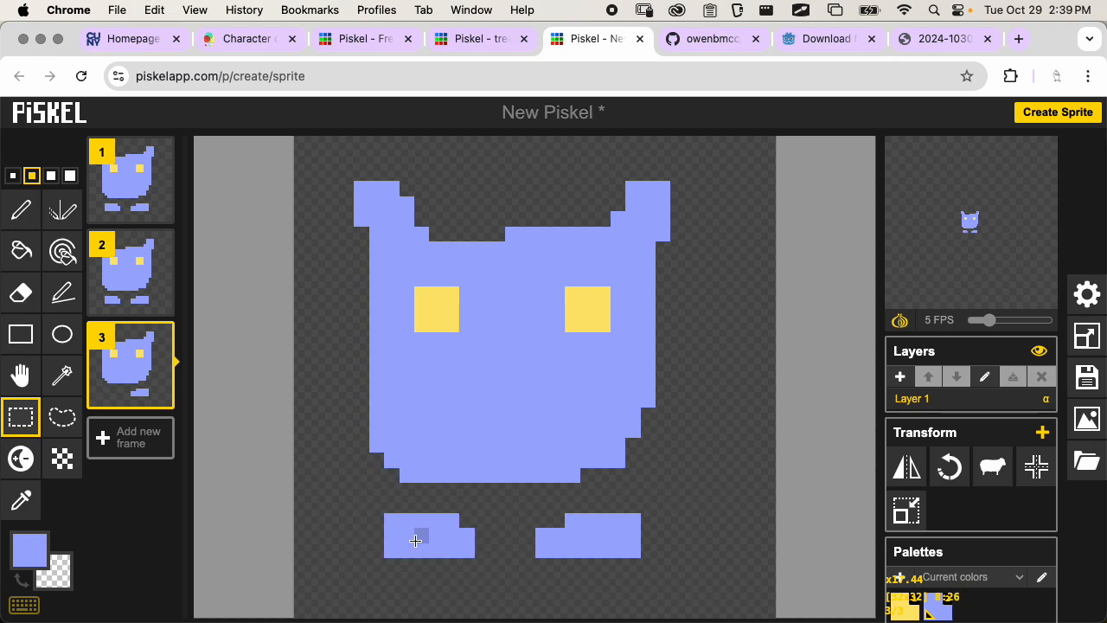
{"action": "key", "text": "super+z"}
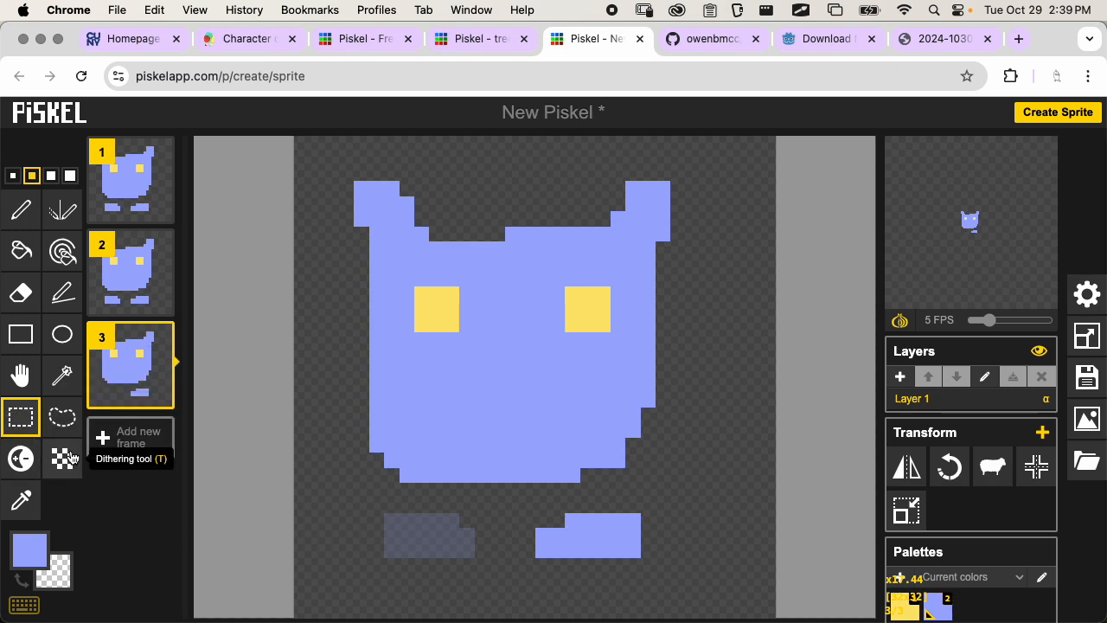
{"action": "key", "text": "super+y"}
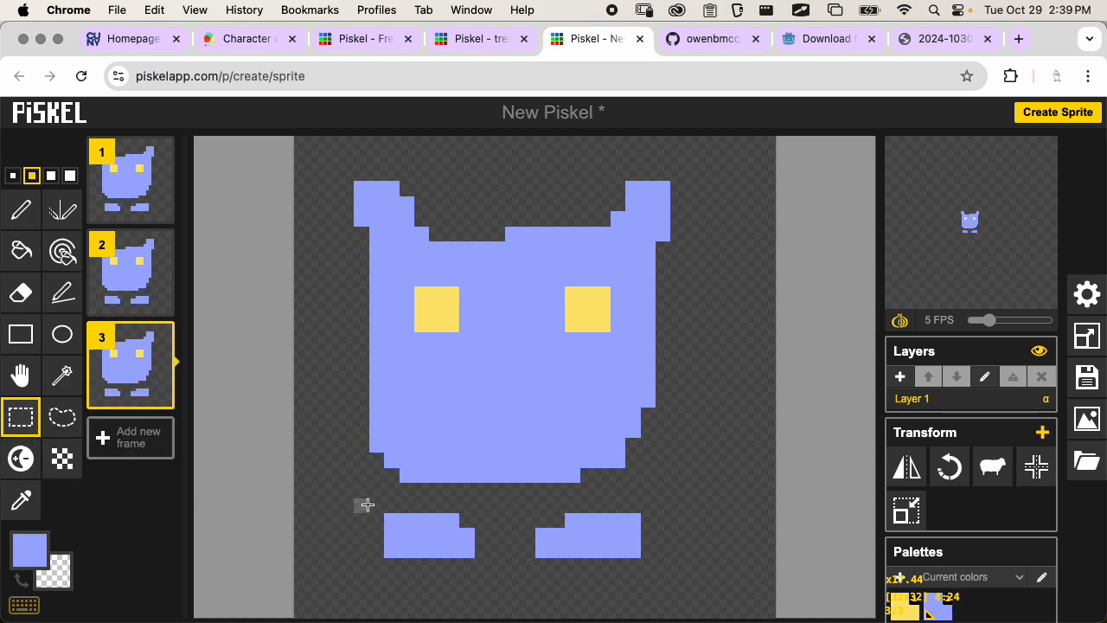
Raise the left foot by one pixel on the third frame and reorder that frame into second place
{"action": "left_click_drag", "start_coordinate": [365, 504], "coordinate": [492, 562]}
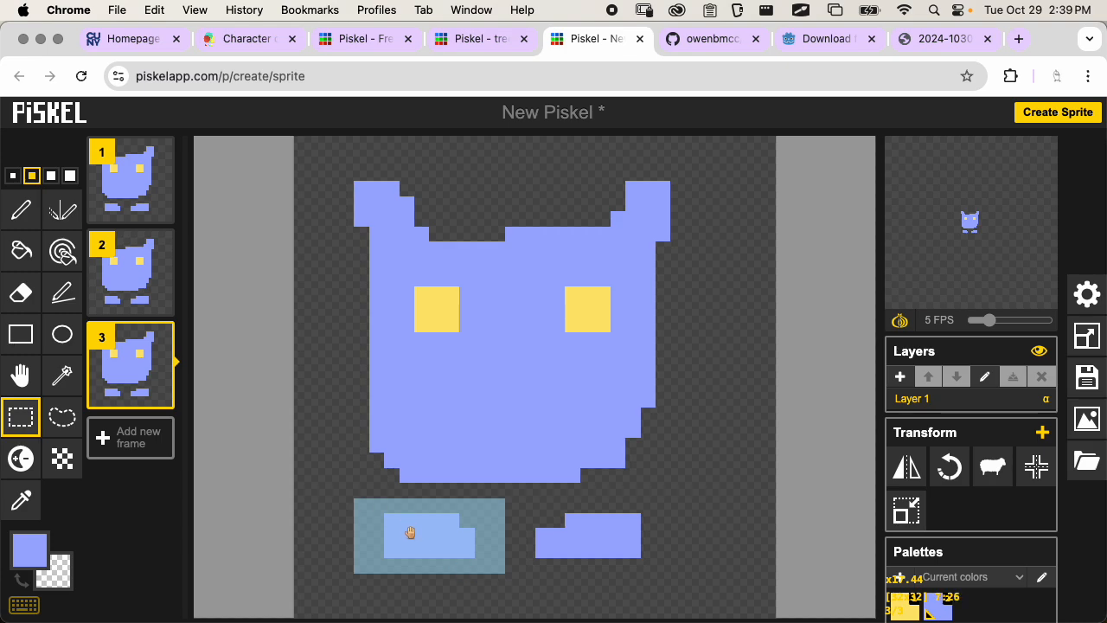
{"action": "left_click_drag", "start_coordinate": [421, 533], "coordinate": [420, 517]}
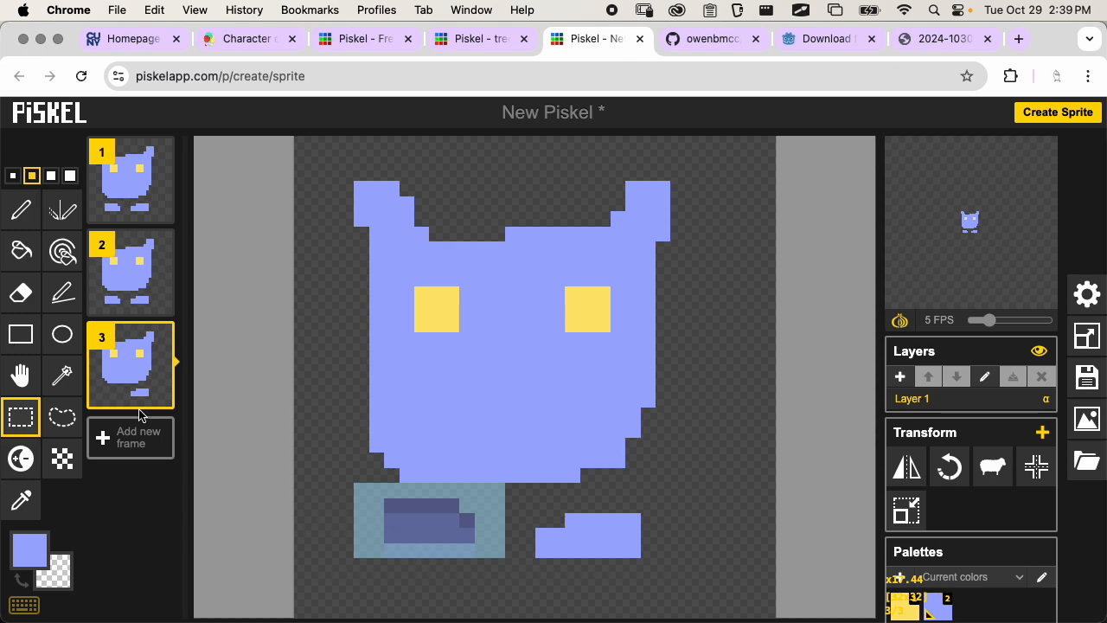
{"action": "left_click", "coordinate": [138, 275]}
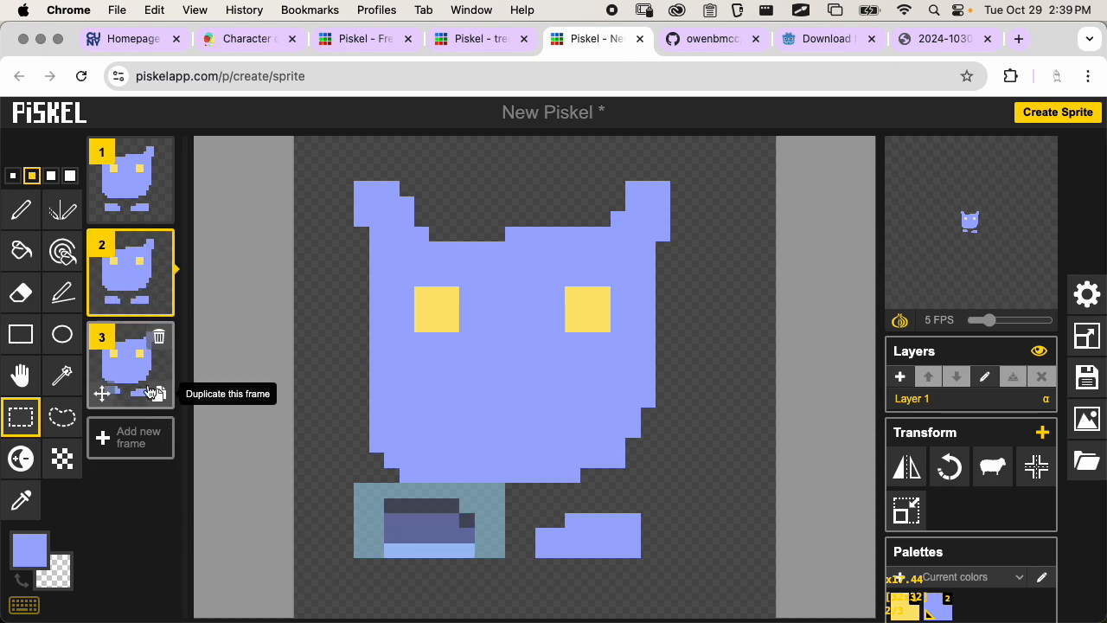
{"action": "left_click_drag", "start_coordinate": [145, 358], "coordinate": [128, 263]}
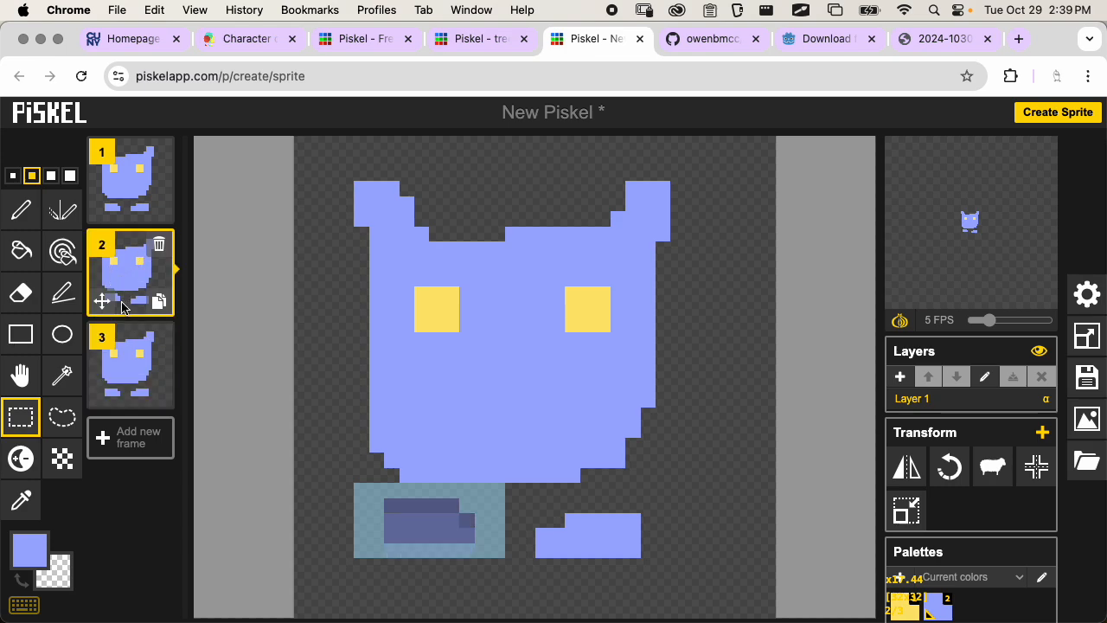
Raise the right foot by one pixel on the third frame and enlarge the animation preview
{"action": "left_click", "coordinate": [134, 372]}
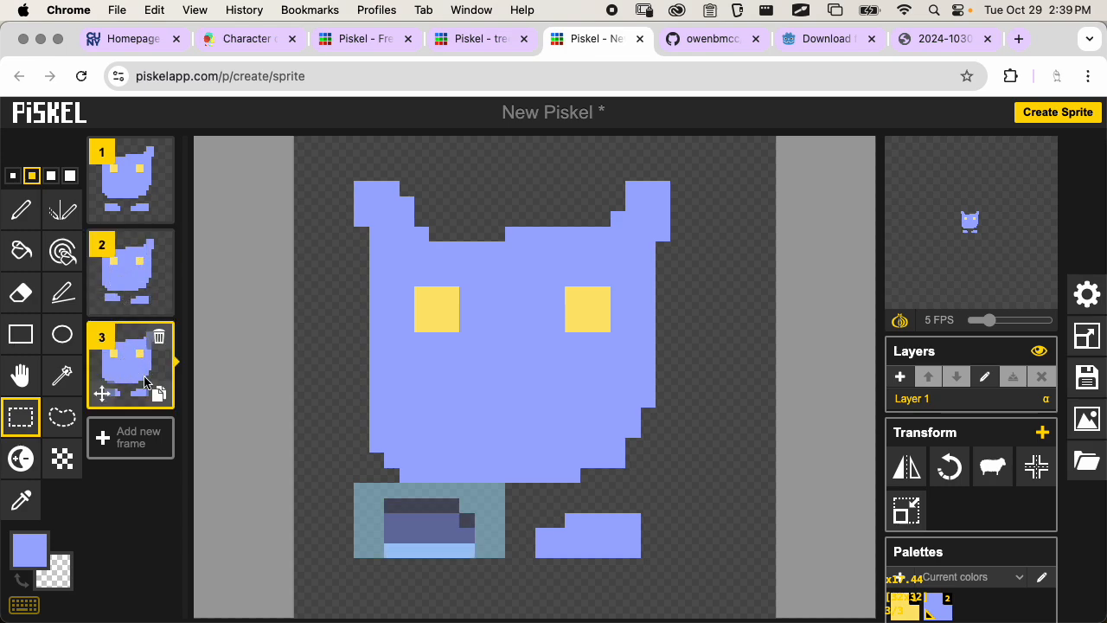
{"action": "left_click", "coordinate": [26, 418]}
{"action": "left_click_drag", "start_coordinate": [523, 506], "coordinate": [654, 572]}
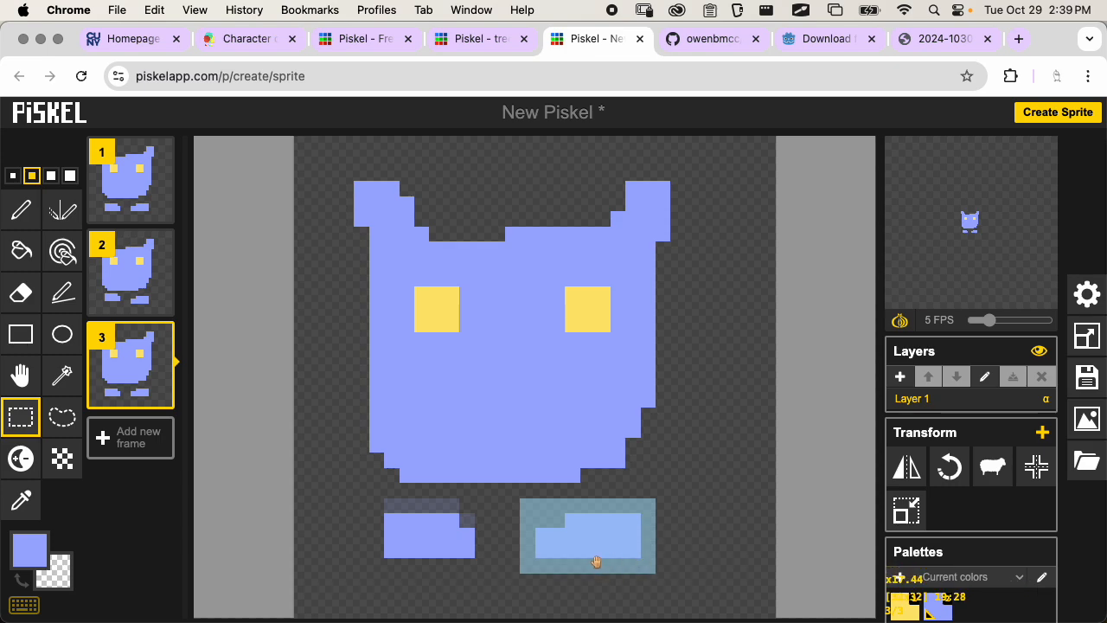
{"action": "key", "text": "Delete"}
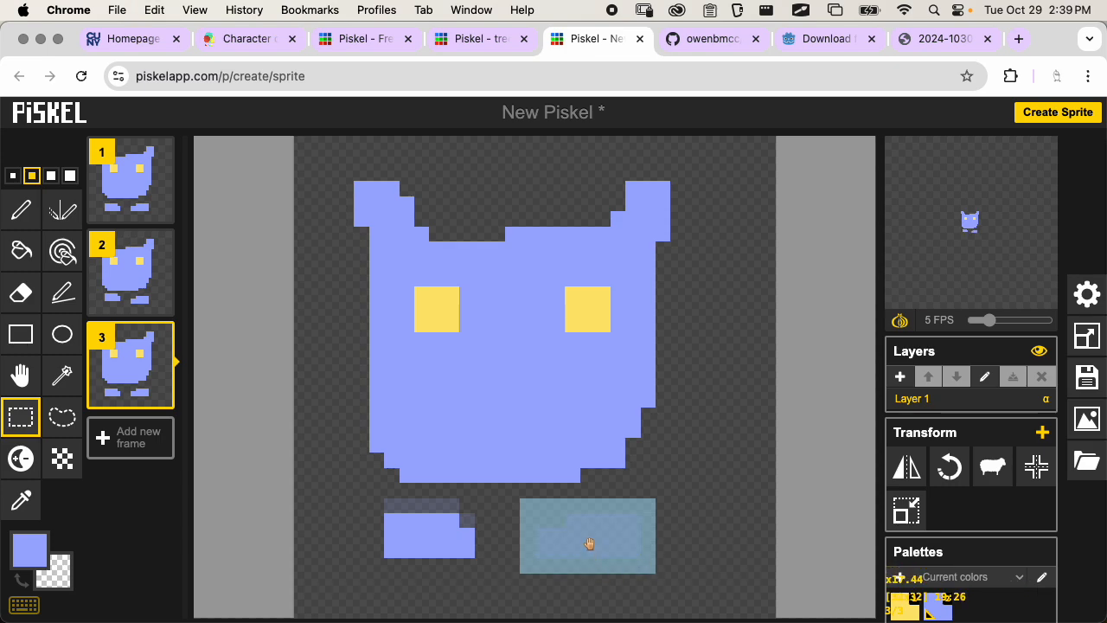
{"action": "left_click_drag", "start_coordinate": [589, 543], "coordinate": [585, 529]}
{"action": "key", "text": "super+v"}
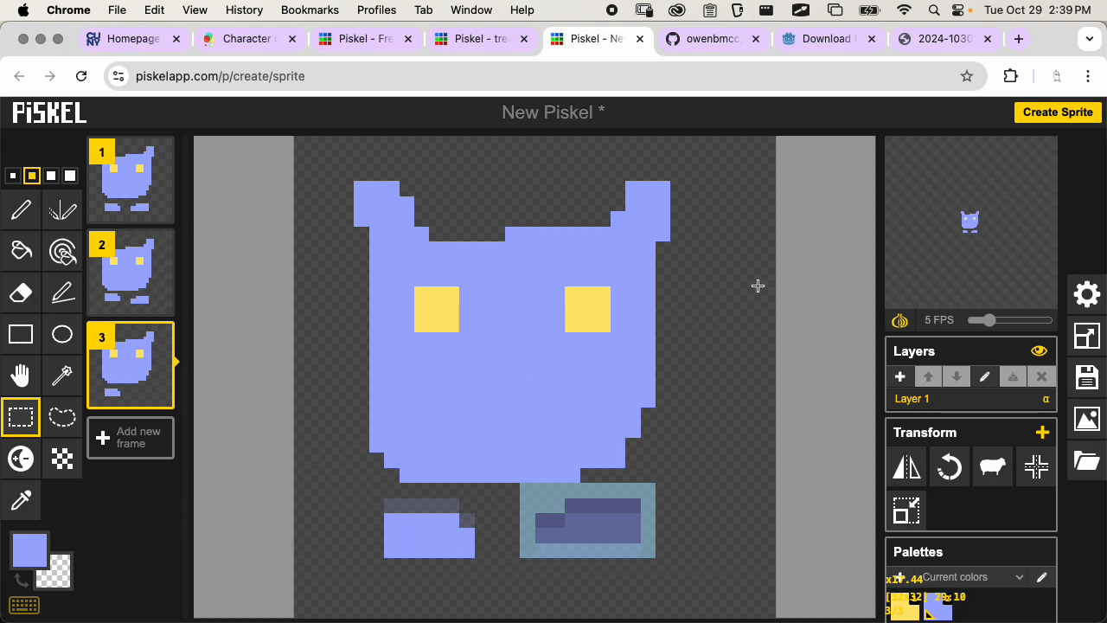
{"action": "mouse_move", "coordinate": [981, 159]}
{"action": "left_click", "coordinate": [983, 207]}
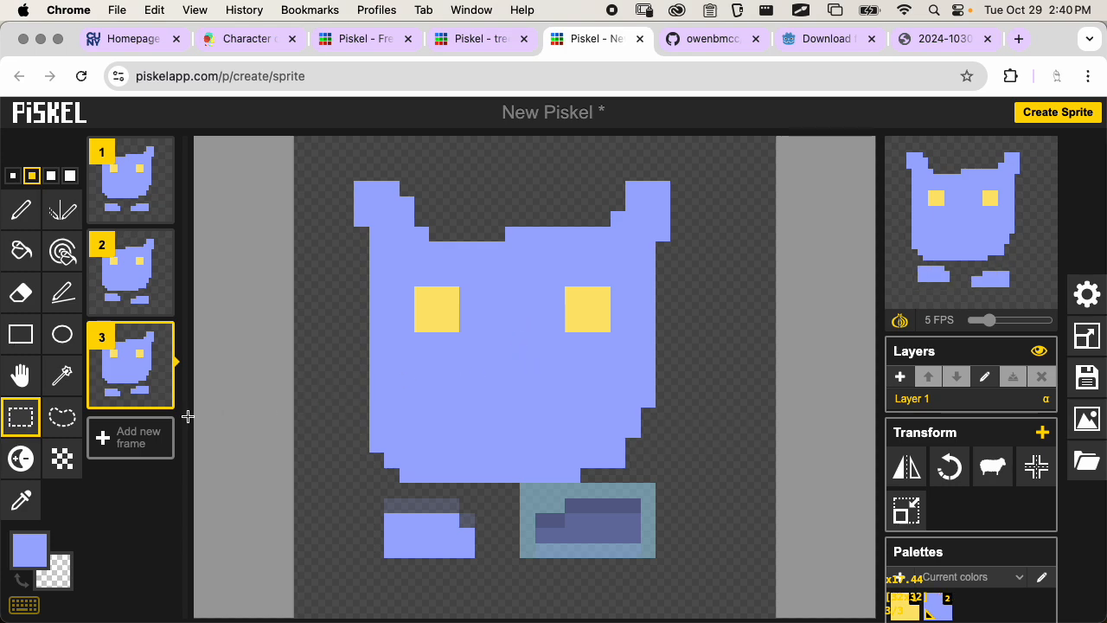
Draw a short pen stroke beside the character on the third frame and undo it
{"action": "left_click", "coordinate": [21, 209]}
{"action": "left_click_drag", "start_coordinate": [716, 346], "coordinate": [749, 353]}
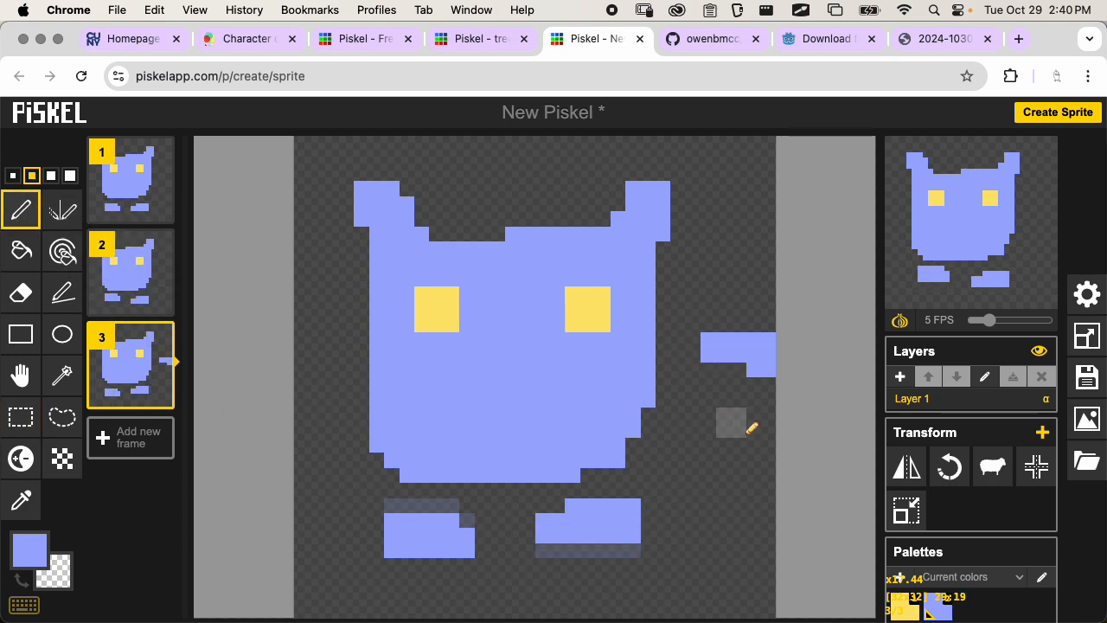
{"action": "key", "text": "ctrl+z"}
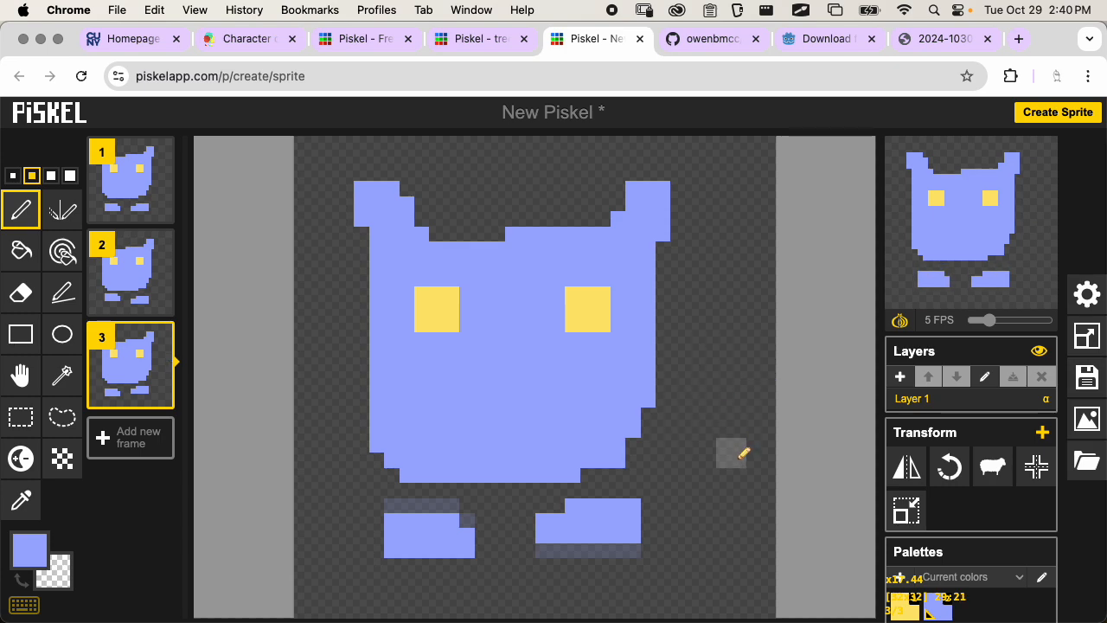
Try to flip the selected left foot on the second frame horizontally, and undo the flip
{"action": "left_click", "coordinate": [139, 287]}
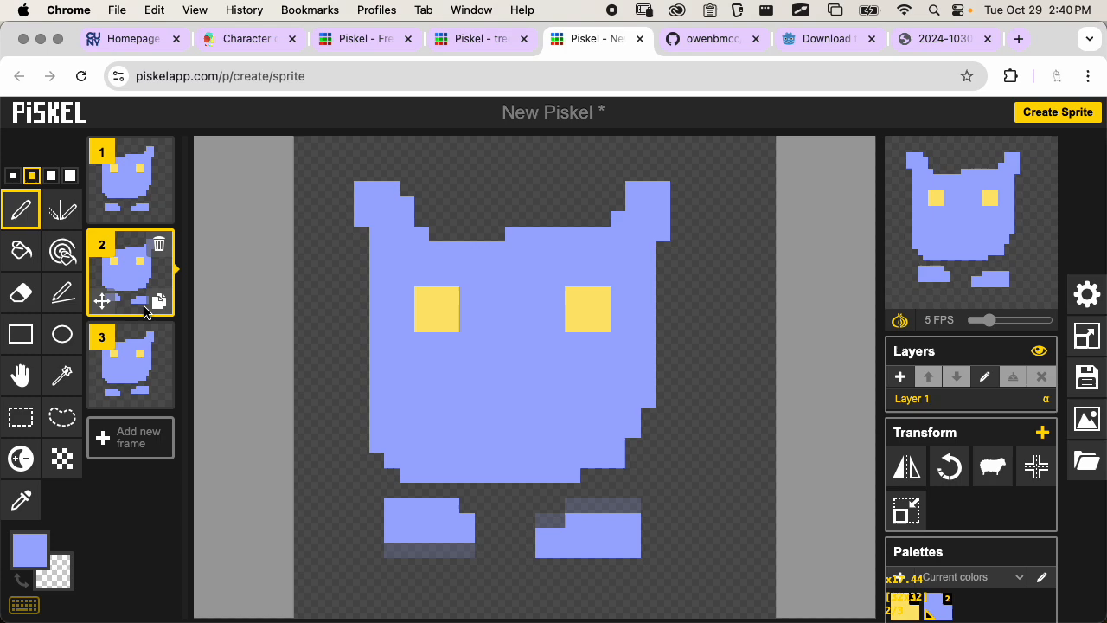
{"action": "left_click", "coordinate": [21, 416]}
{"action": "left_click_drag", "start_coordinate": [358, 489], "coordinate": [491, 578]}
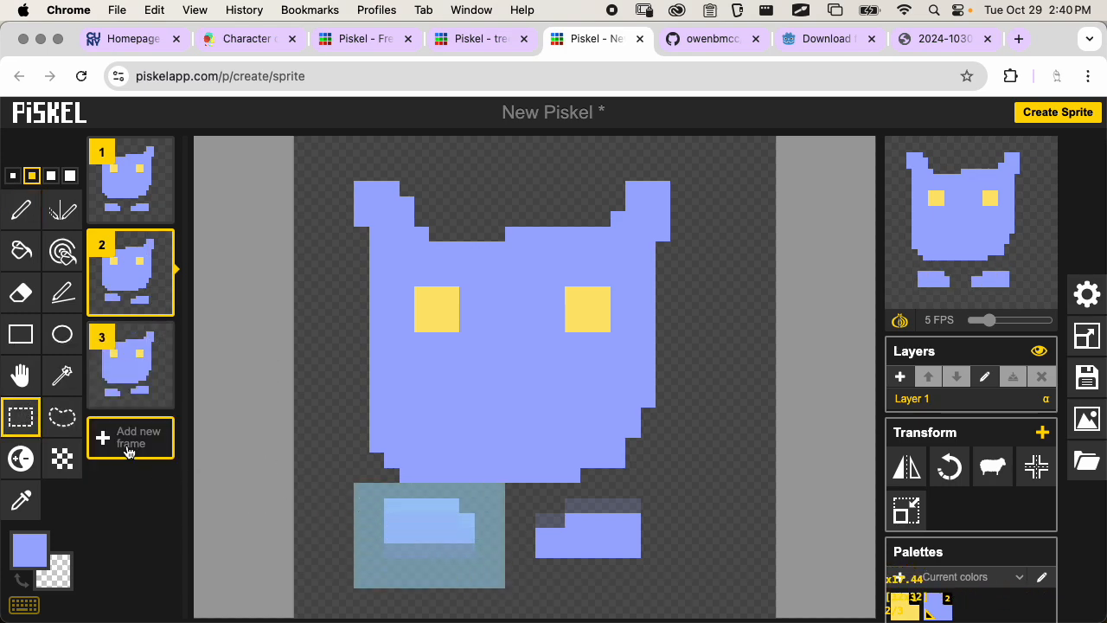
{"action": "left_click", "coordinate": [904, 467]}
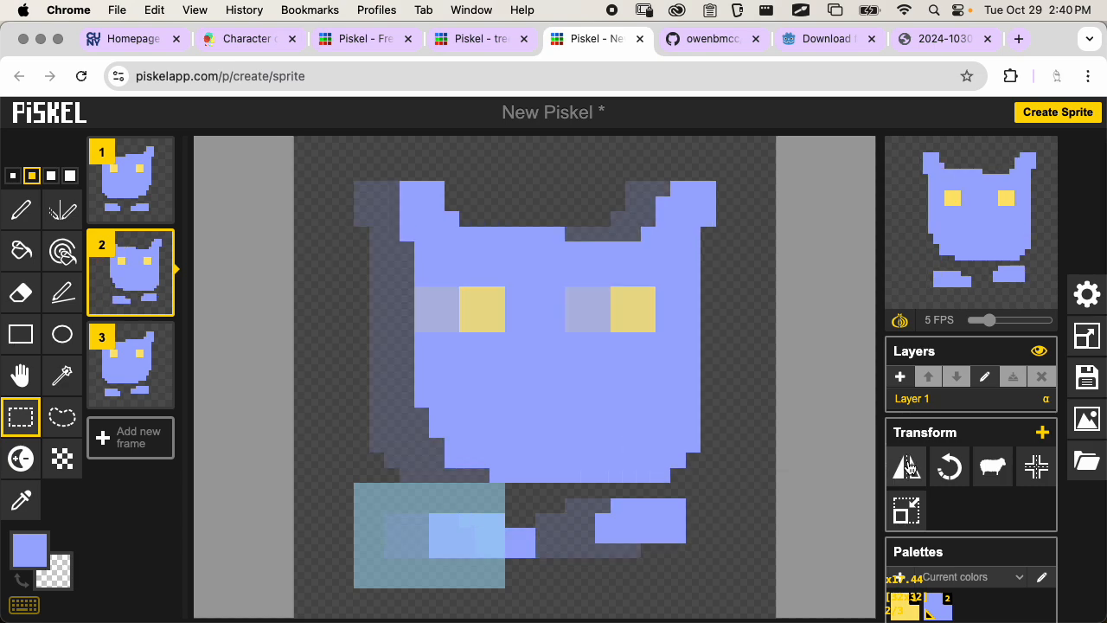
{"action": "key", "text": "super+z"}
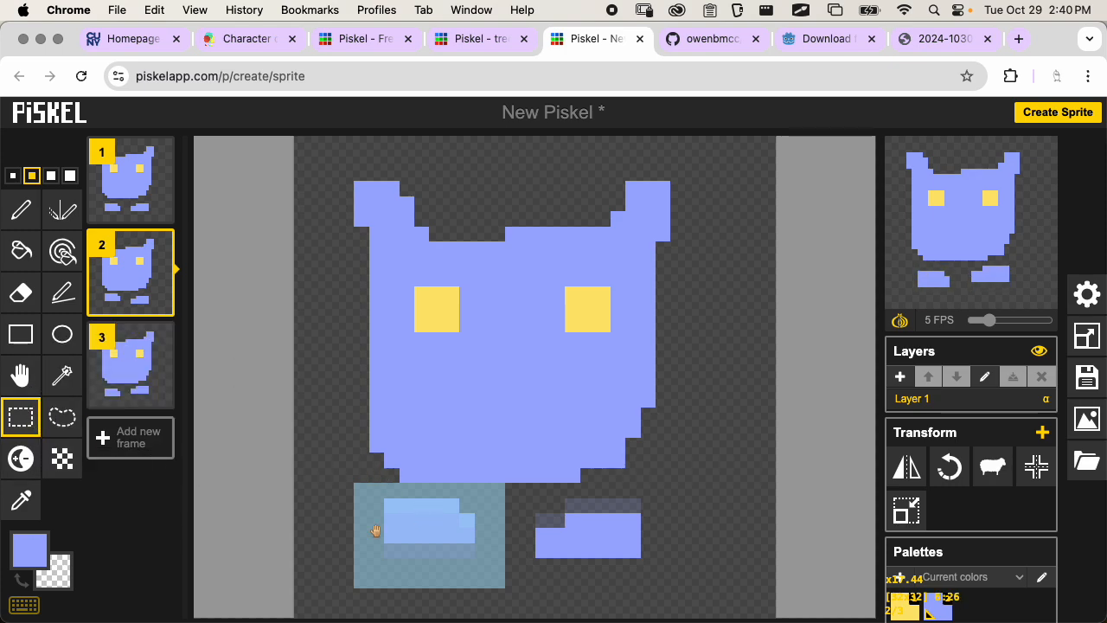
Delete the left foot from all three frames using the same rectangle selection
{"action": "key", "text": "Delete"}
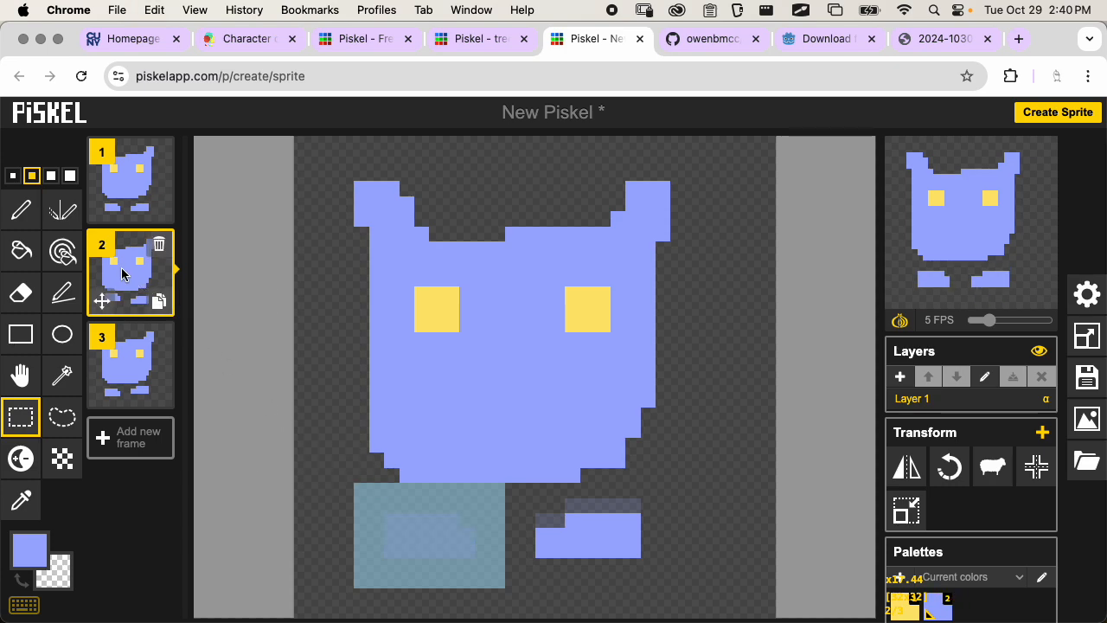
{"action": "mouse_move", "coordinate": [118, 189]}
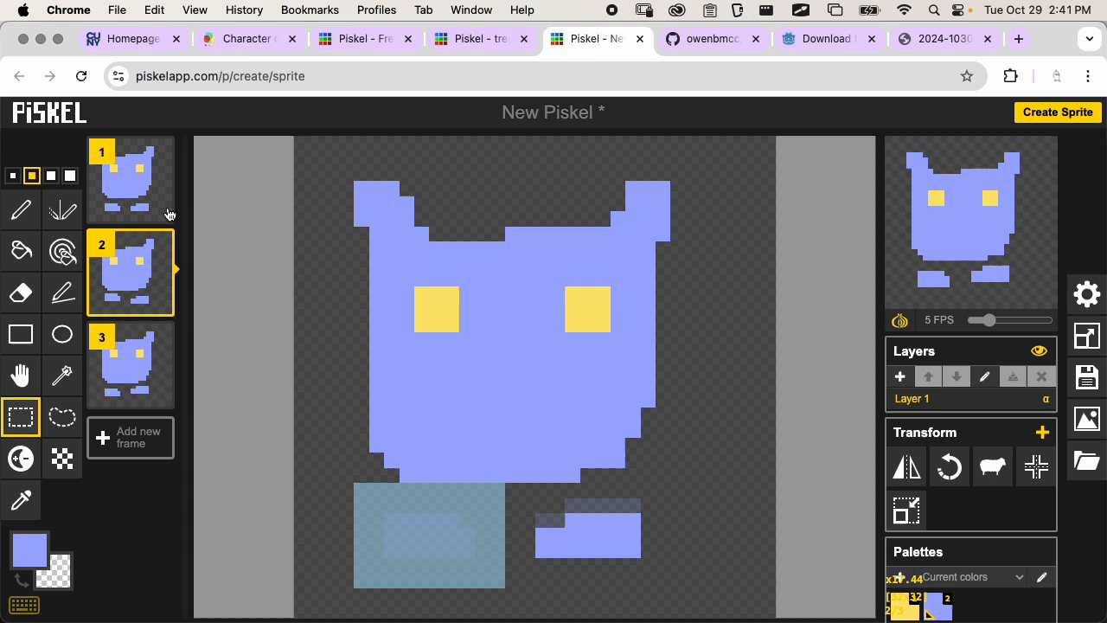
{"action": "left_click", "coordinate": [130, 186]}
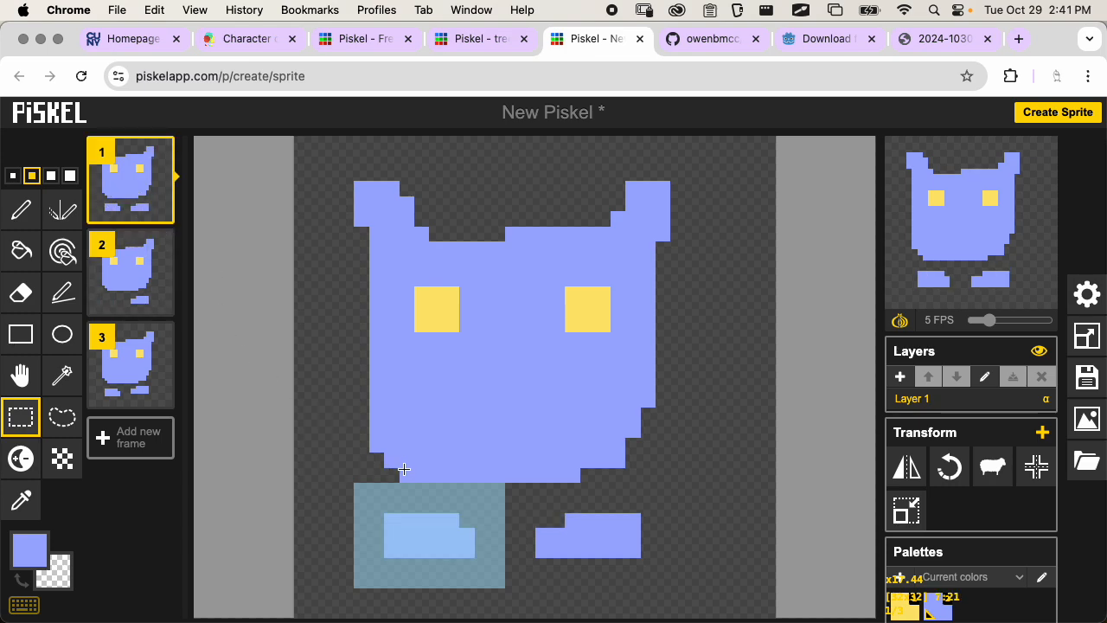
{"action": "left_click", "coordinate": [130, 272]}
{"action": "left_click", "coordinate": [130, 363]}
{"action": "key", "text": "Delete"}
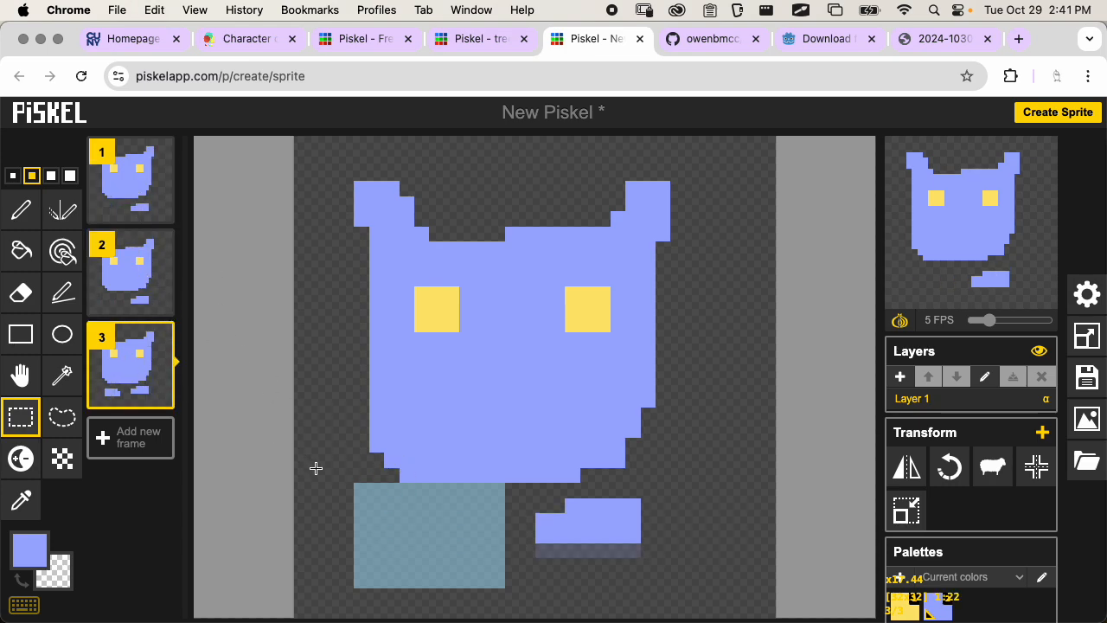
Place a copy of the right foot as the left foot on the first frame and, slightly raised, on the second frame
{"action": "left_click", "coordinate": [121, 205]}
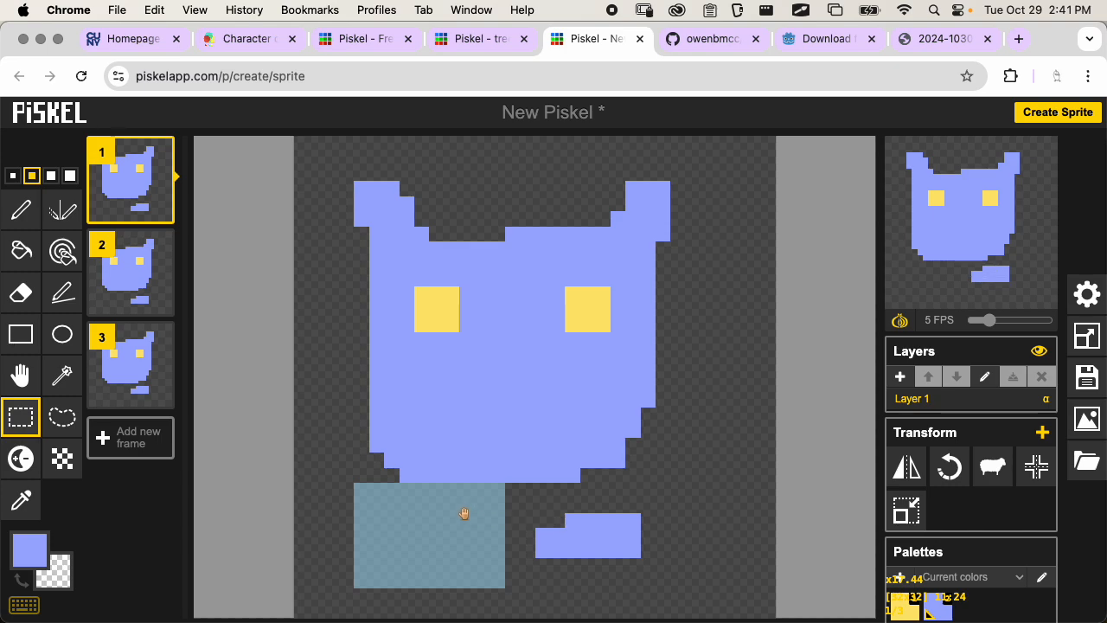
{"action": "left_click_drag", "start_coordinate": [464, 514], "coordinate": [628, 512]}
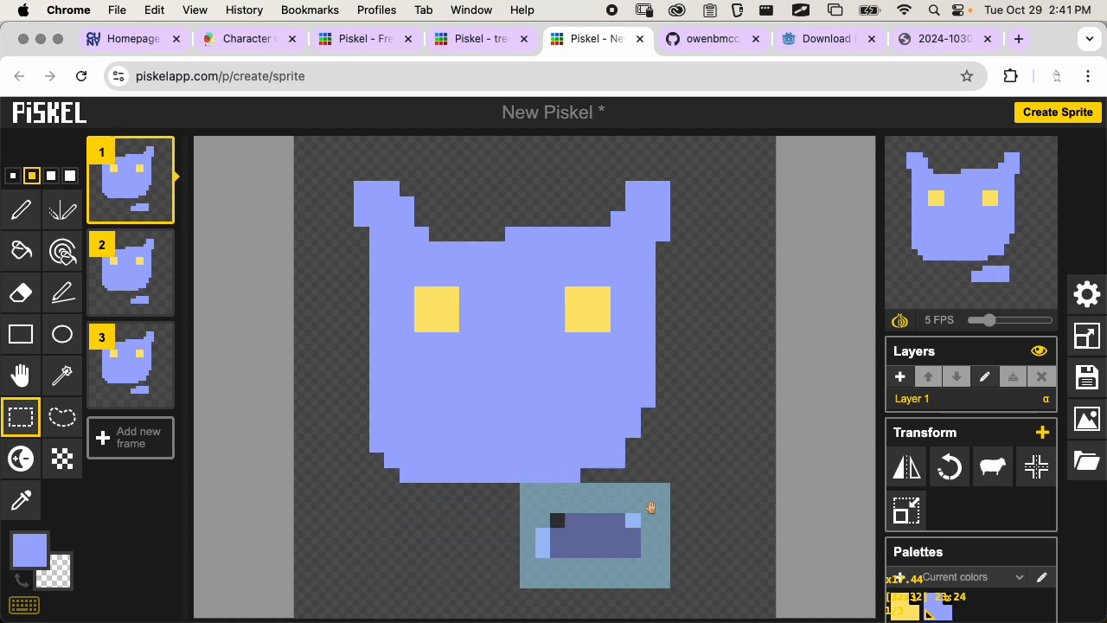
{"action": "left_click", "coordinate": [700, 501]}
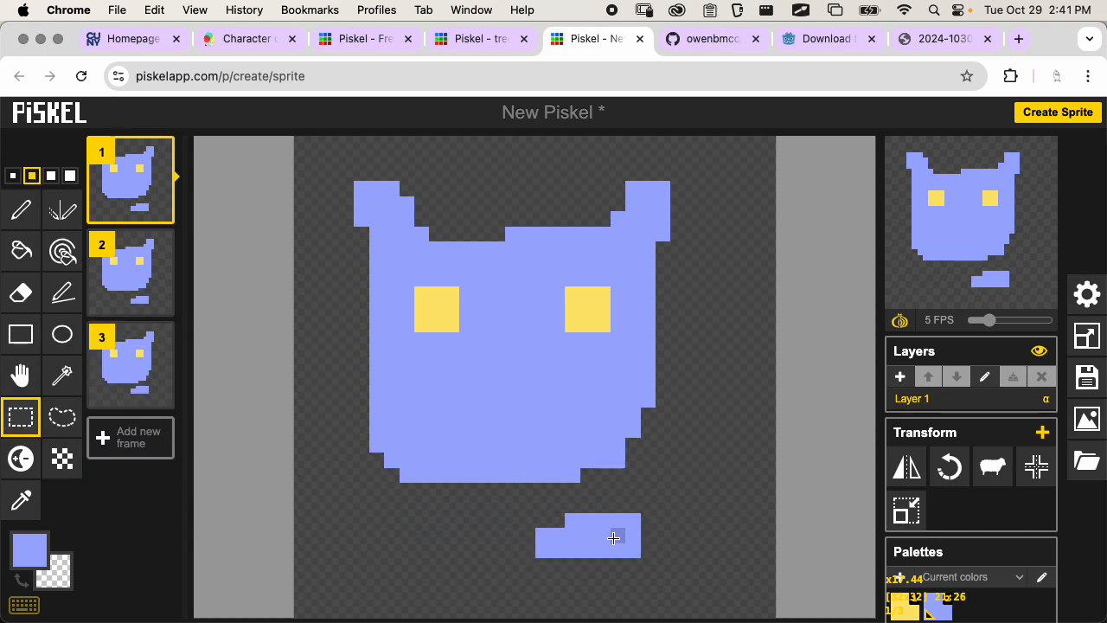
{"action": "left_click_drag", "start_coordinate": [536, 516], "coordinate": [439, 538]}
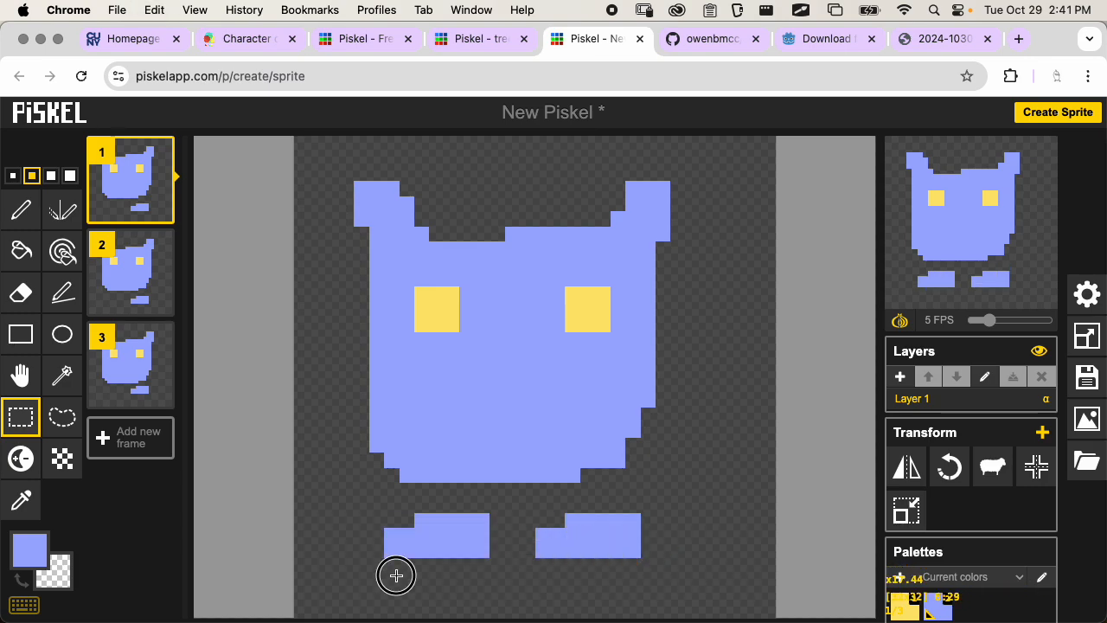
{"action": "left_click", "coordinate": [126, 265]}
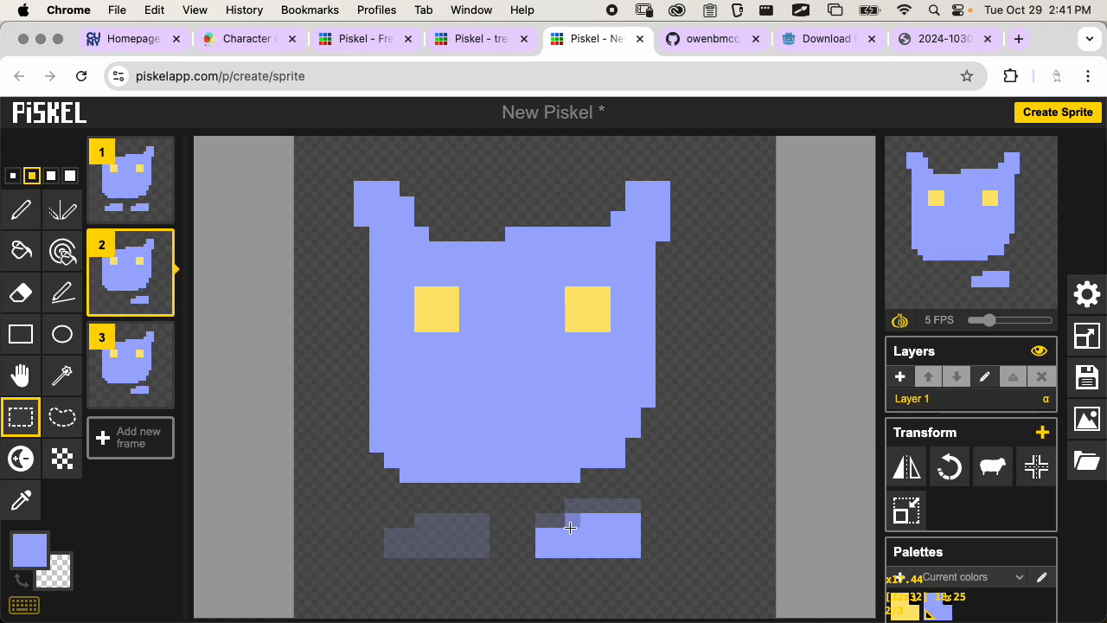
{"action": "left_click_drag", "start_coordinate": [603, 537], "coordinate": [458, 512]}
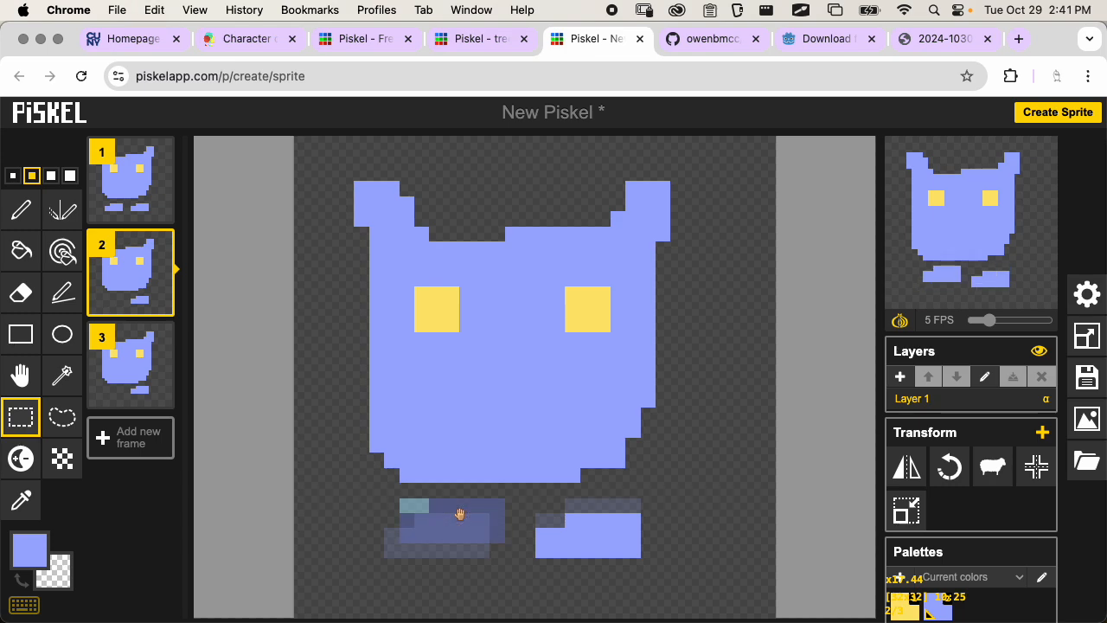
Place a copy of the right foot as the left foot on the third frame, level with the raised right foot
{"action": "left_click", "coordinate": [143, 381]}
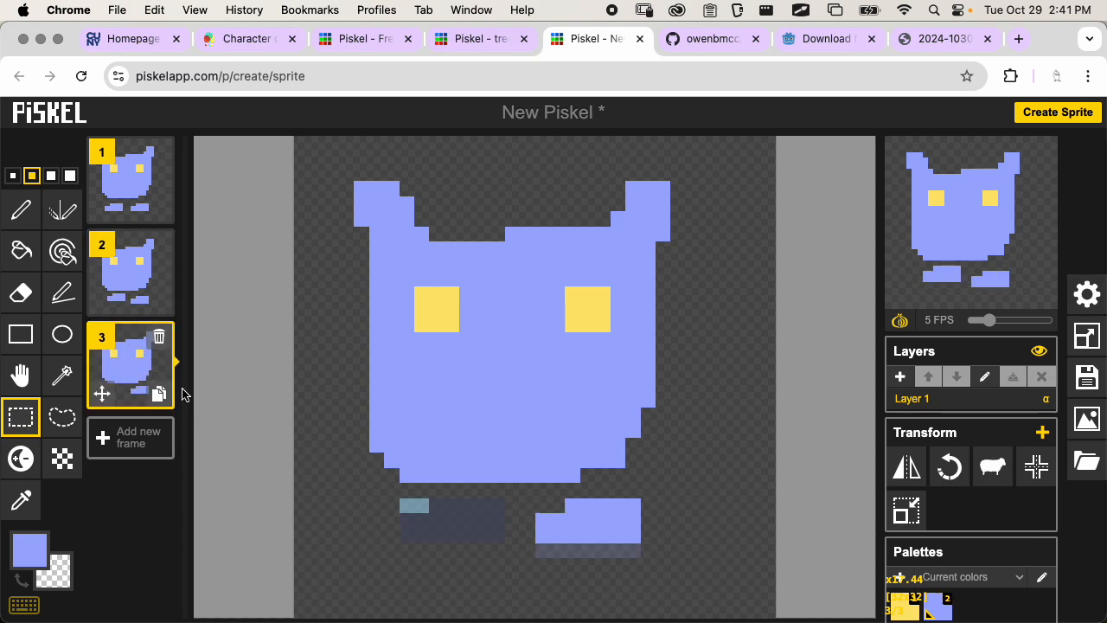
{"action": "left_click_drag", "start_coordinate": [531, 504], "coordinate": [475, 552]}
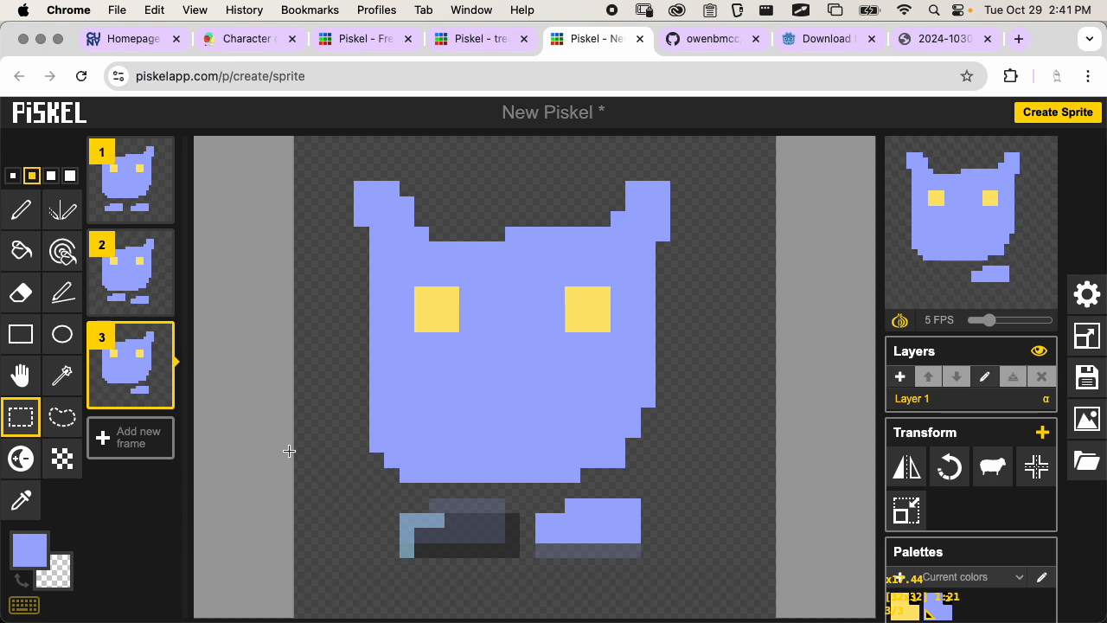
{"action": "left_click", "coordinate": [316, 521]}
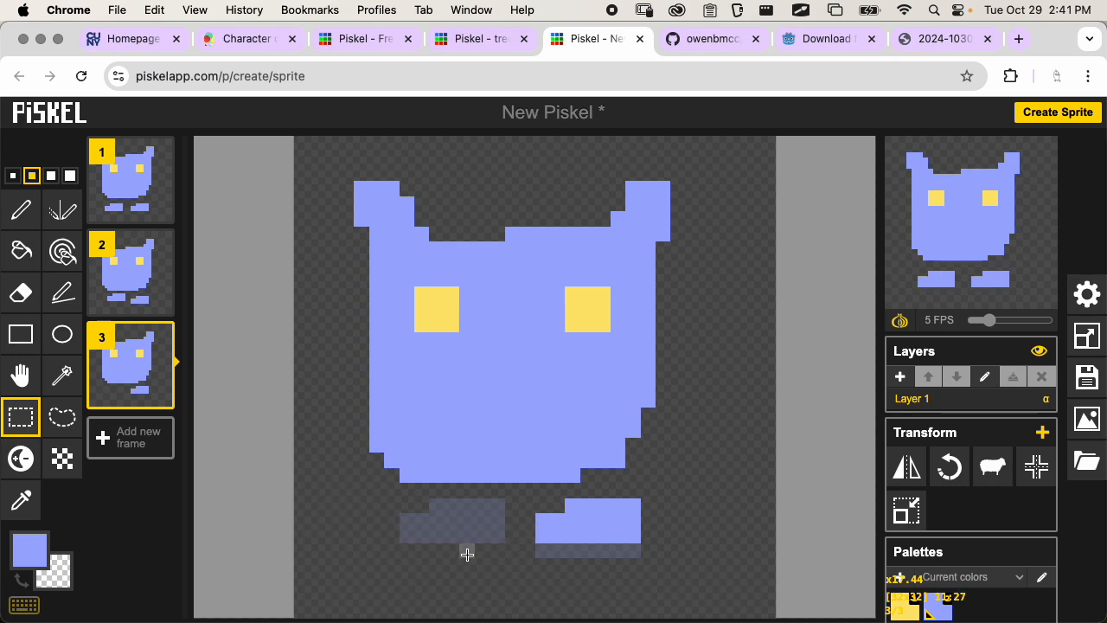
{"action": "left_click_drag", "start_coordinate": [548, 511], "coordinate": [478, 540]}
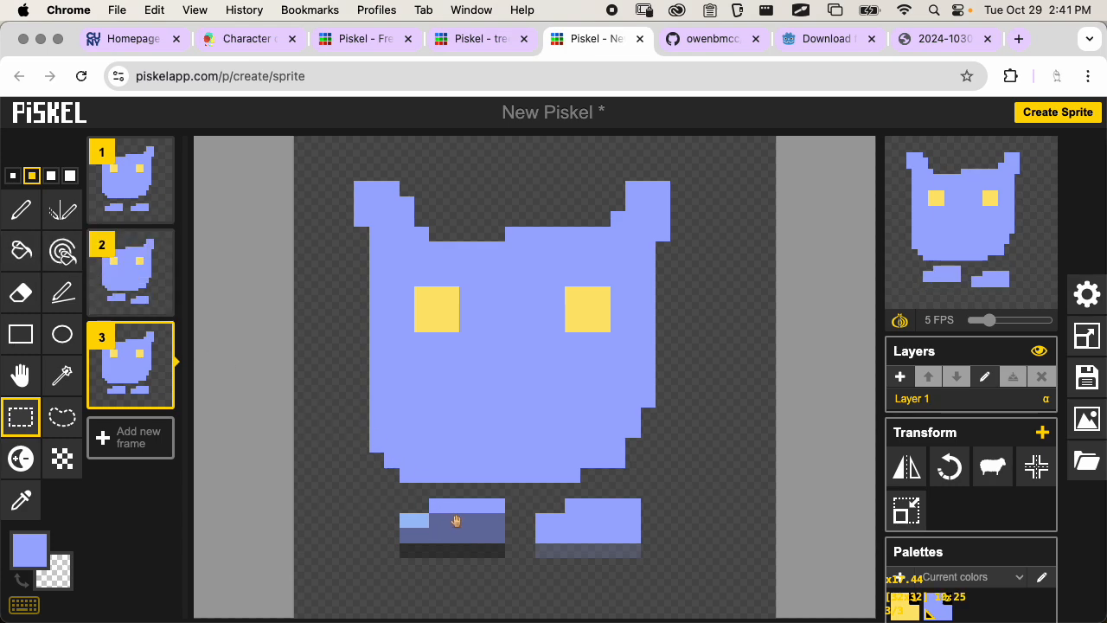
{"action": "mouse_move", "coordinate": [455, 520]}
{"action": "left_mouse_down"}
{"action": "mouse_move", "coordinate": [458, 534]}
{"action": "mouse_move", "coordinate": [480, 530]}
{"action": "mouse_move", "coordinate": [455, 538]}
{"action": "left_mouse_up"}
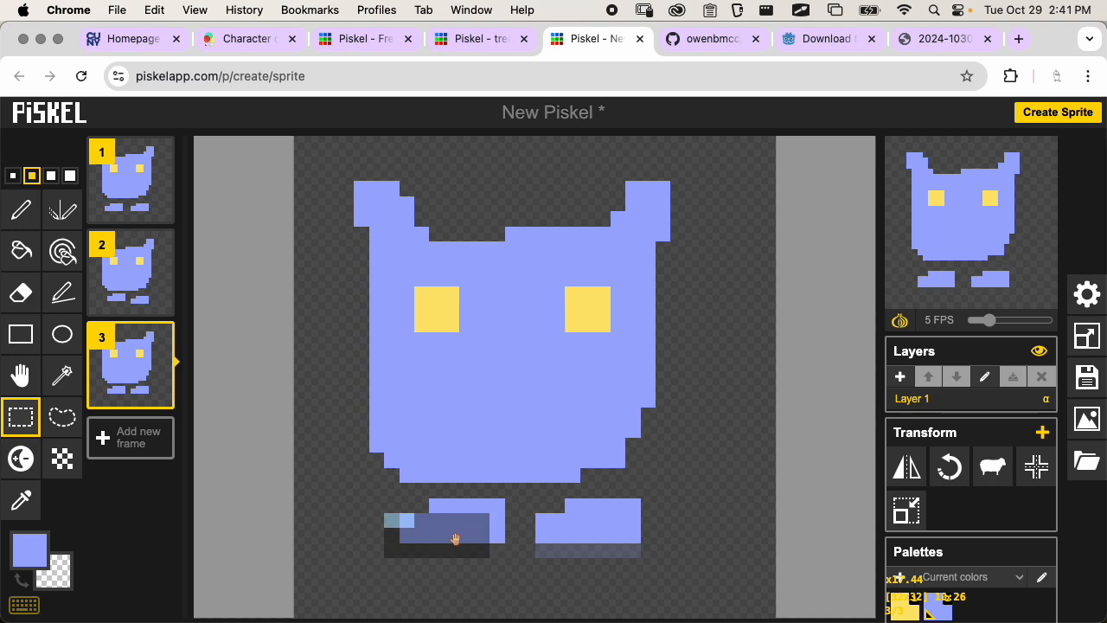
{"action": "left_click", "coordinate": [455, 575]}
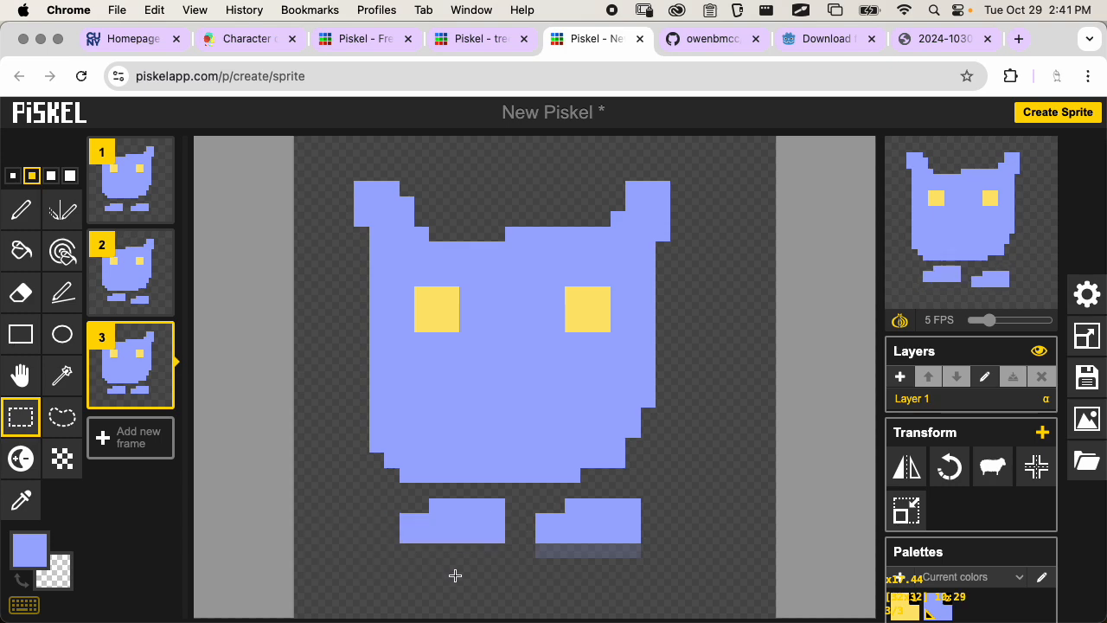
Try to reselect and lower the raised left foot on the second frame by cutting and pasting, and undo the change
{"action": "left_click", "coordinate": [129, 269]}
{"action": "left_click_drag", "start_coordinate": [389, 518], "coordinate": [482, 550]}
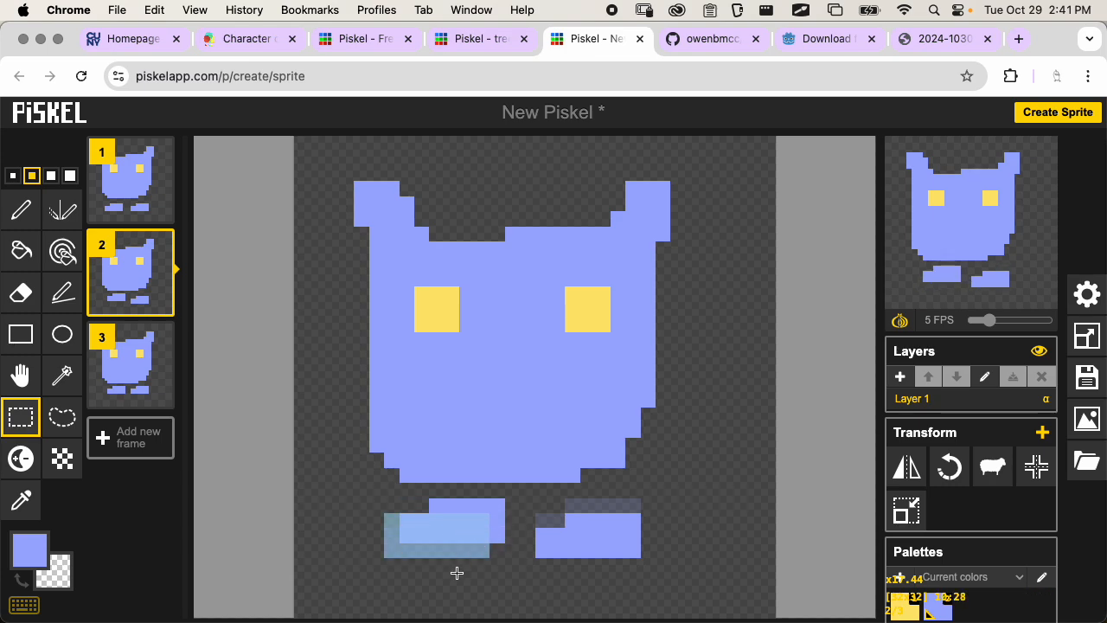
{"action": "left_click_drag", "start_coordinate": [399, 483], "coordinate": [474, 529]}
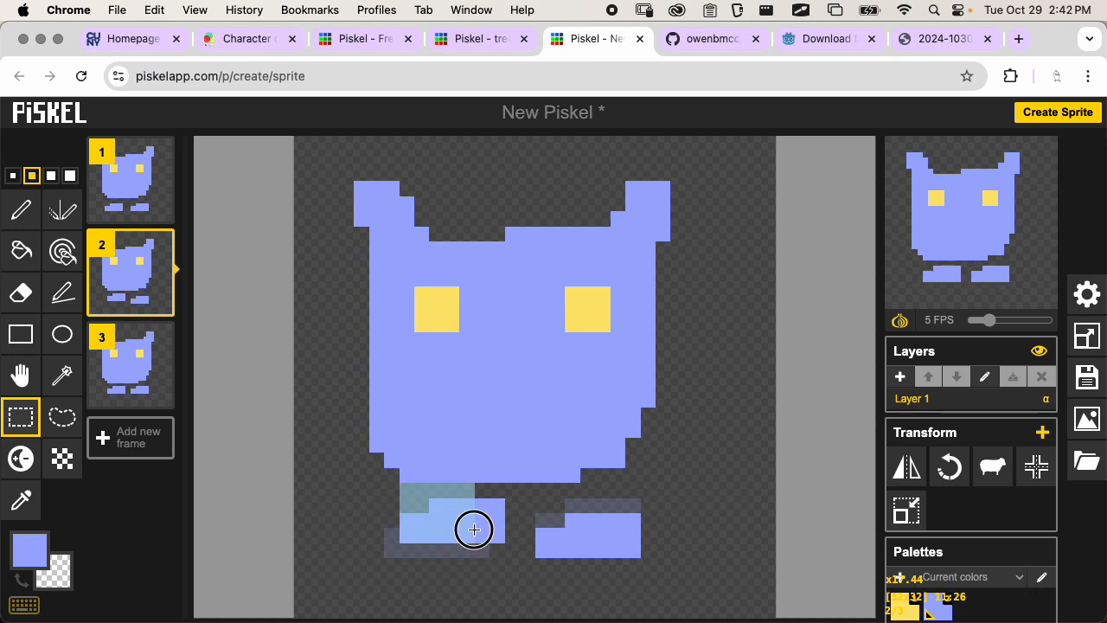
{"action": "left_click_drag", "start_coordinate": [401, 504], "coordinate": [452, 546]}
{"action": "key", "text": "super+x"}
{"action": "left_click", "coordinate": [471, 567]}
{"action": "key", "text": "super+v"}
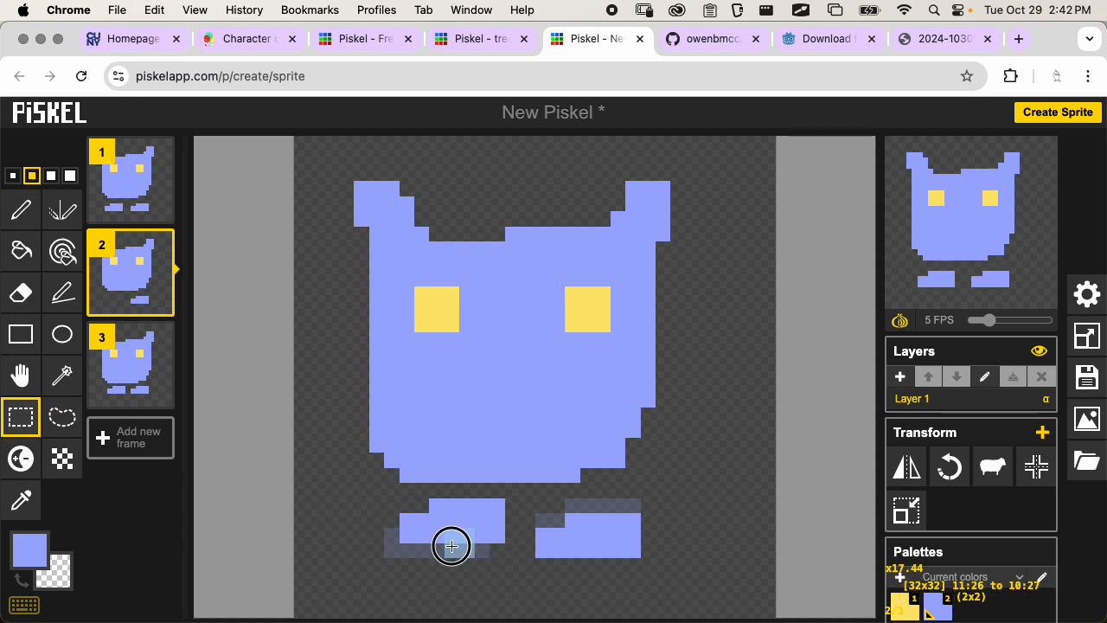
{"action": "key", "text": "super+z"}
{"action": "left_click", "coordinate": [389, 511]}
{"action": "key", "text": "super+v"}
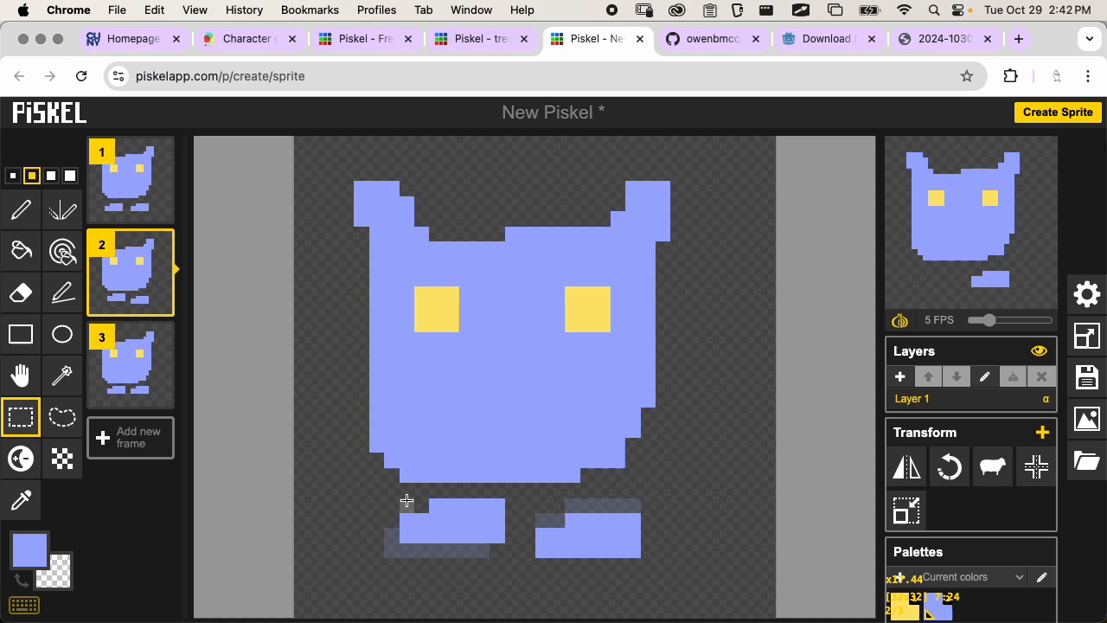
Lower the left foot on the second frame by one pixel to the right foot's level and duplicate that frame
{"action": "left_click_drag", "start_coordinate": [400, 499], "coordinate": [504, 541]}
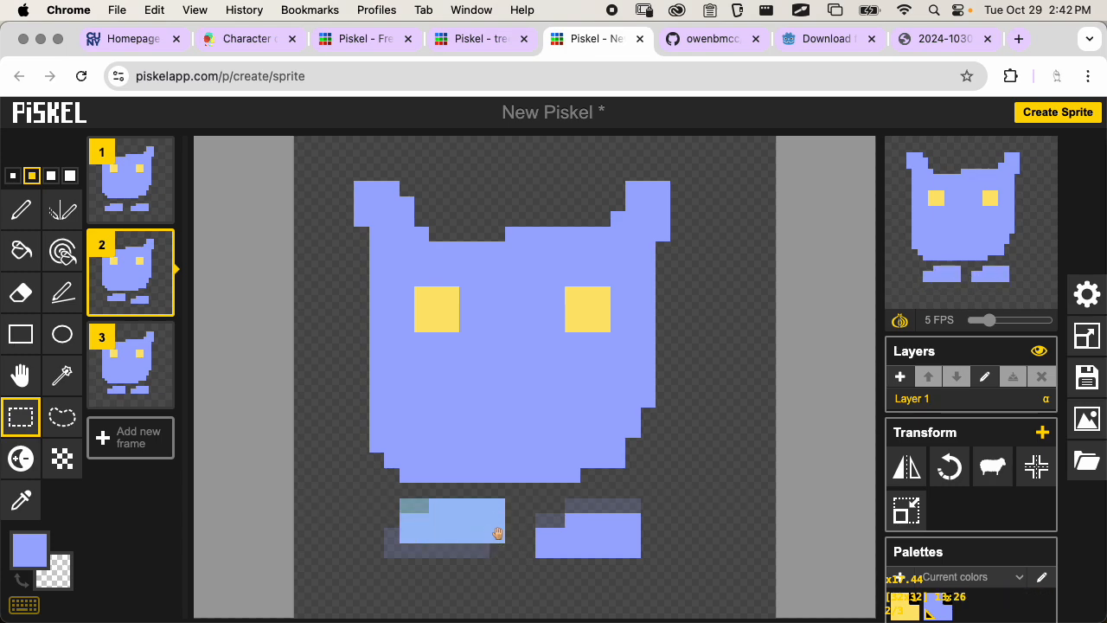
{"action": "mouse_move", "coordinate": [482, 524]}
{"action": "left_mouse_down"}
{"action": "mouse_move", "coordinate": [470, 536]}
{"action": "mouse_move", "coordinate": [461, 529]}
{"action": "mouse_move", "coordinate": [473, 540]}
{"action": "mouse_move", "coordinate": [453, 536]}
{"action": "mouse_move", "coordinate": [473, 539]}
{"action": "left_mouse_up"}
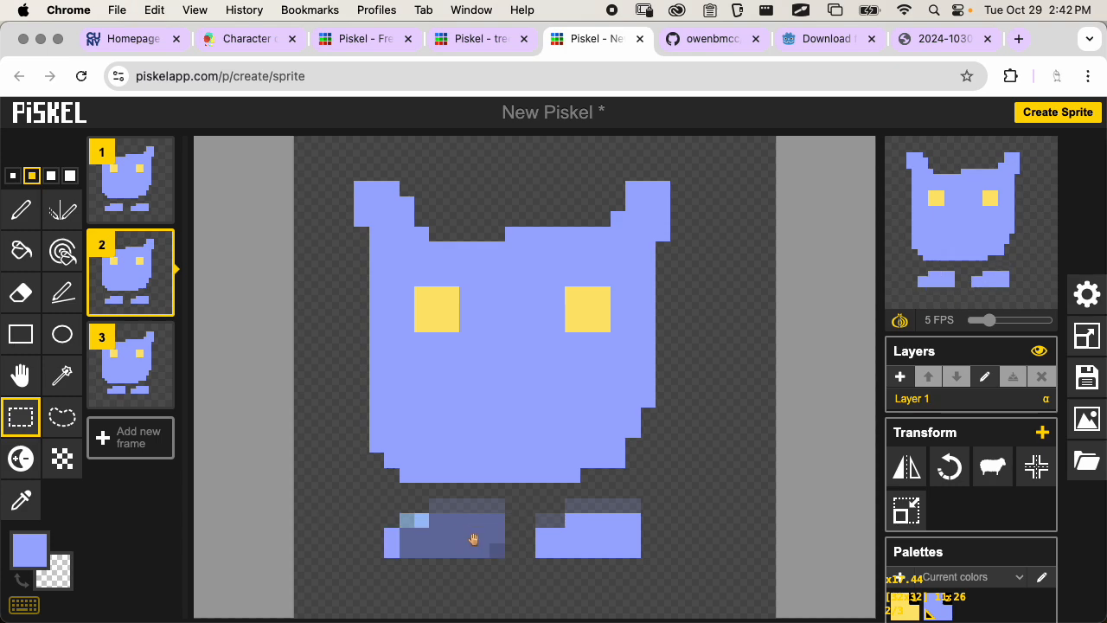
{"action": "left_click", "coordinate": [442, 583]}
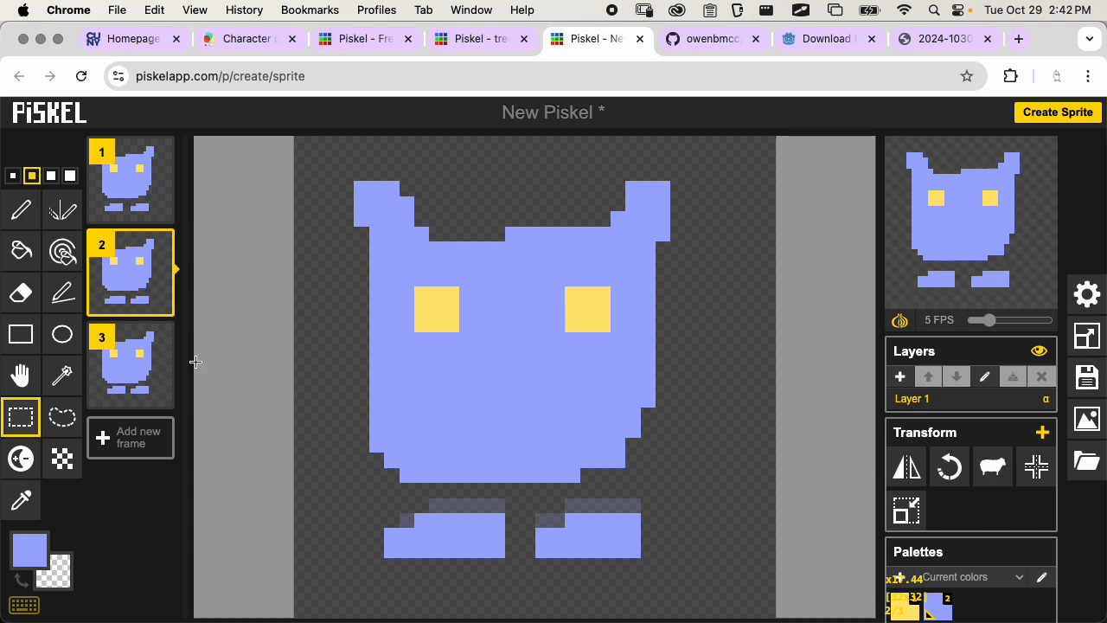
{"action": "left_click", "coordinate": [159, 294]}
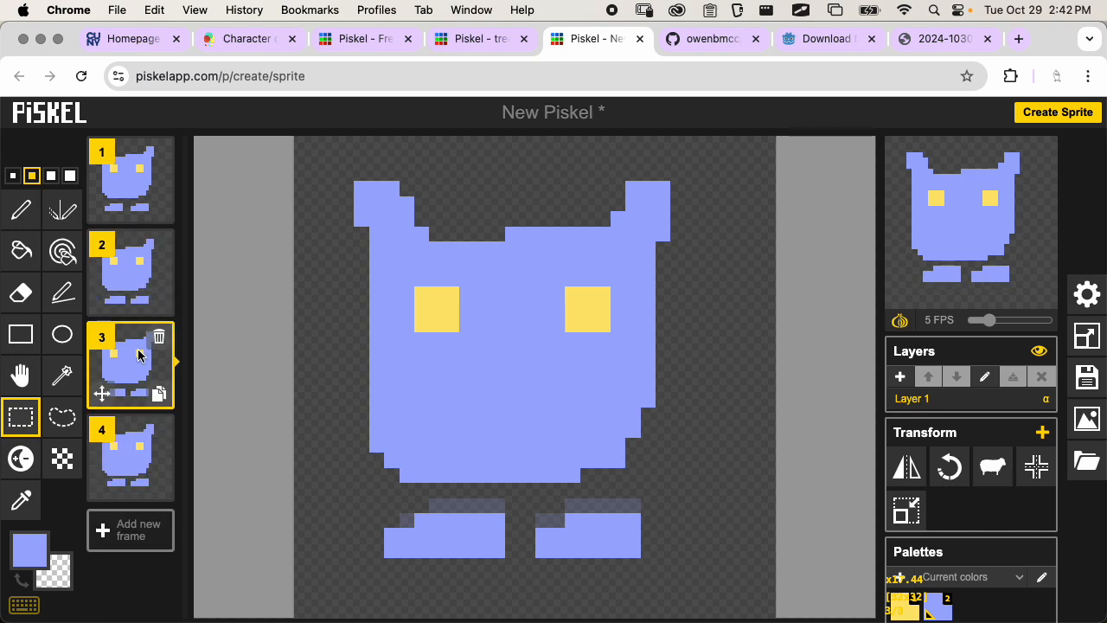
Delete the third and fourth frames and trim one pixel column off the left foot's inner end on the second frame
{"action": "left_click", "coordinate": [160, 336]}
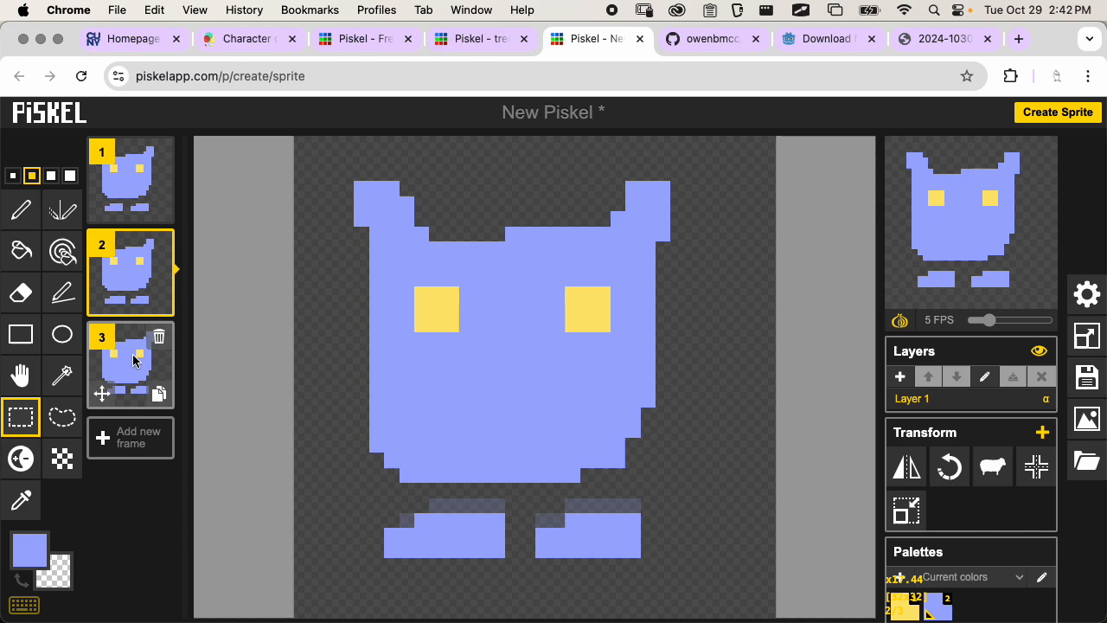
{"action": "left_click", "coordinate": [160, 337]}
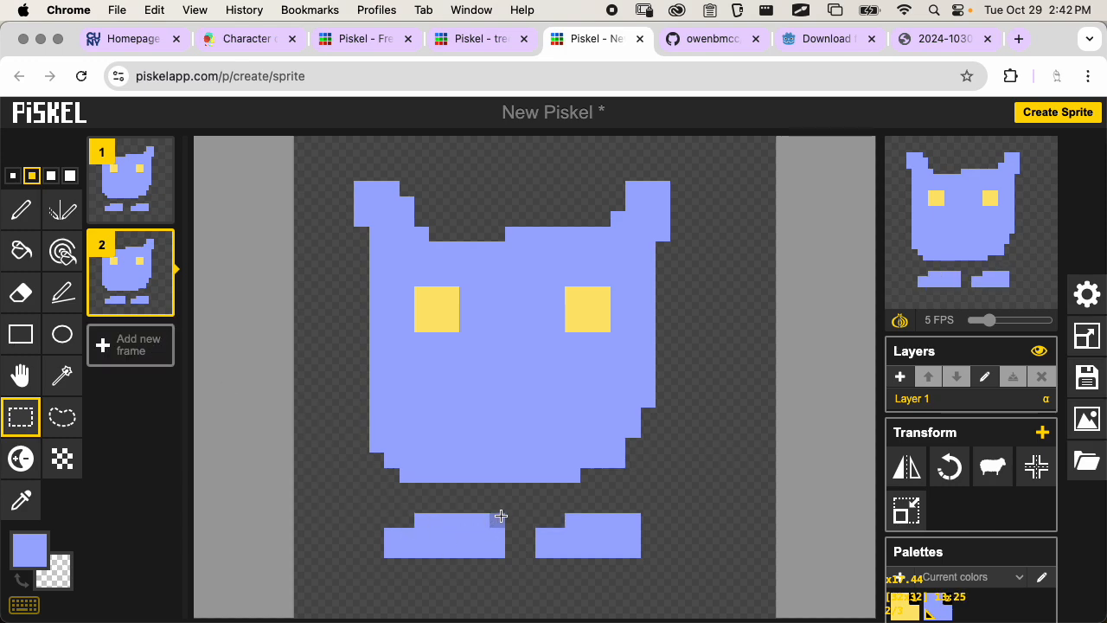
{"action": "left_click_drag", "start_coordinate": [494, 516], "coordinate": [507, 554]}
{"action": "key", "text": "Delete"}
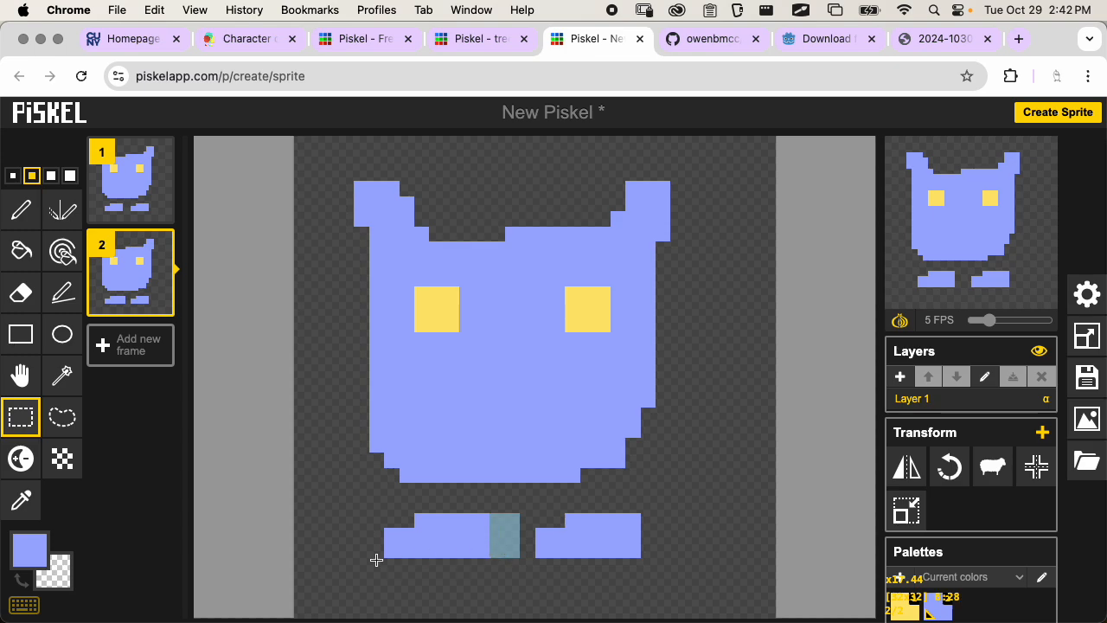
{"action": "left_click", "coordinate": [328, 539]}
Duplicate the second frame and raise the right foot by one pixel on the new third frame
{"action": "mouse_move", "coordinate": [143, 213]}
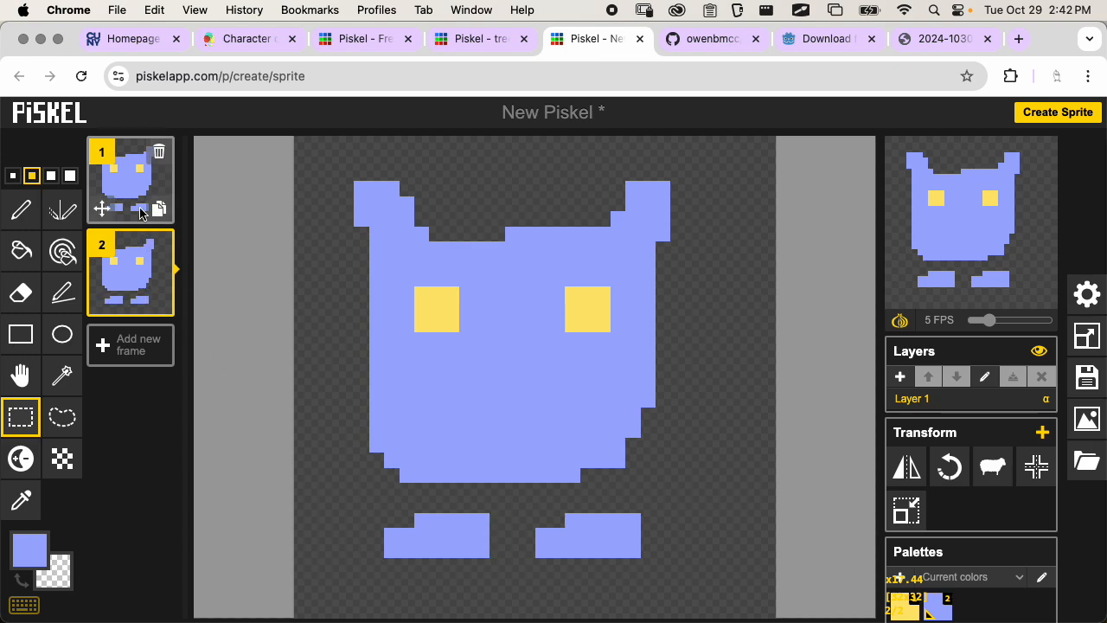
{"action": "left_click", "coordinate": [159, 301]}
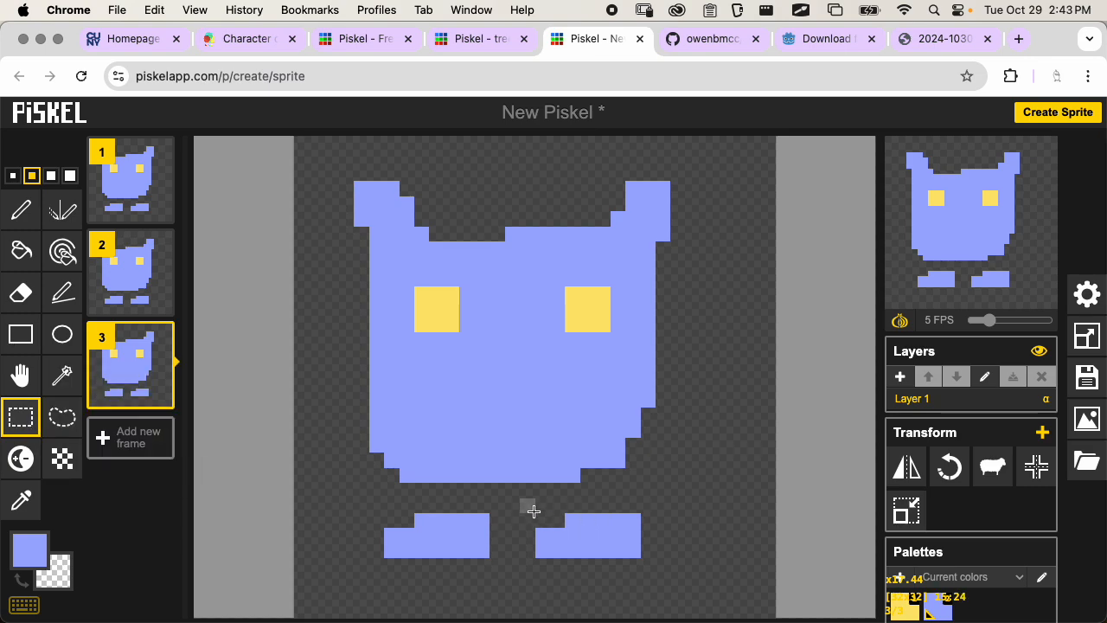
{"action": "left_click_drag", "start_coordinate": [539, 514], "coordinate": [620, 526]}
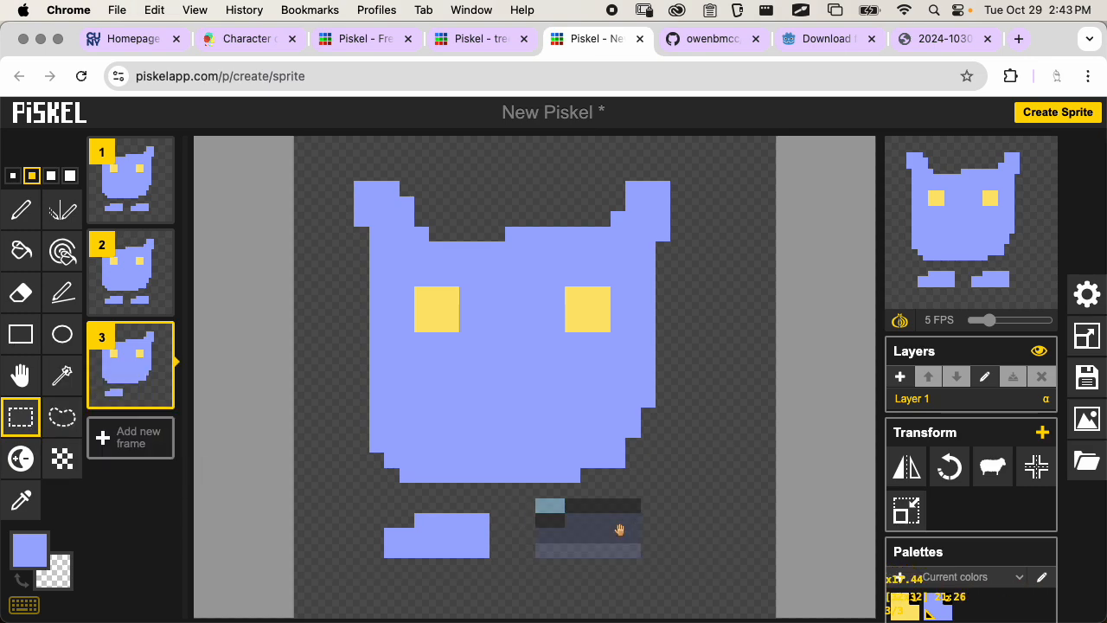
Raise the left foot by one pixel on the second frame and return to the first frame
{"action": "left_click", "coordinate": [134, 290]}
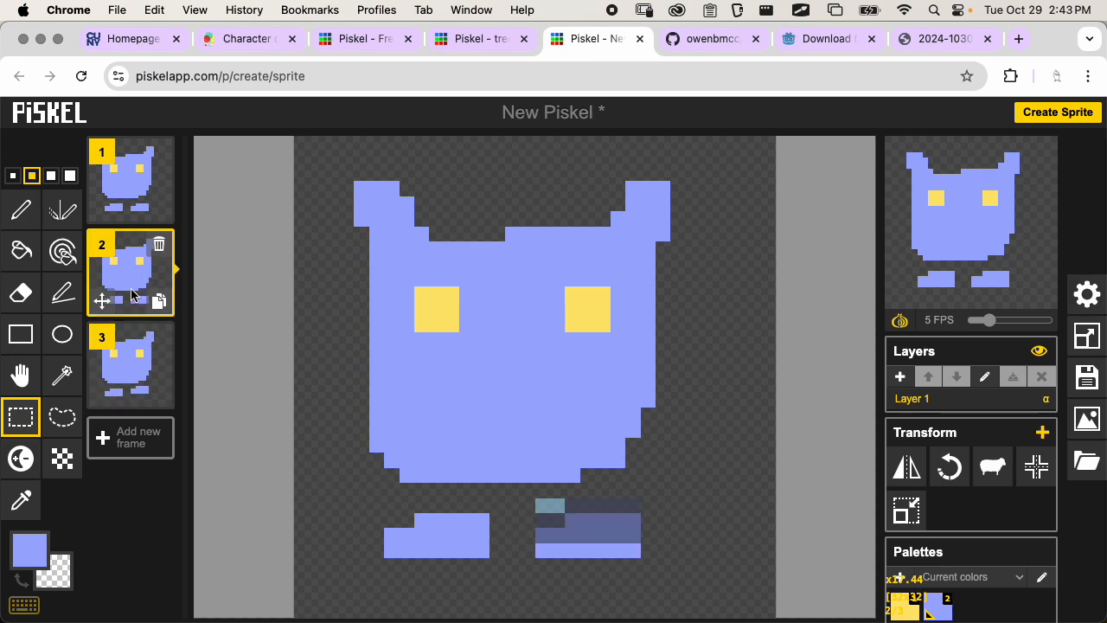
{"action": "left_click_drag", "start_coordinate": [387, 513], "coordinate": [469, 537]}
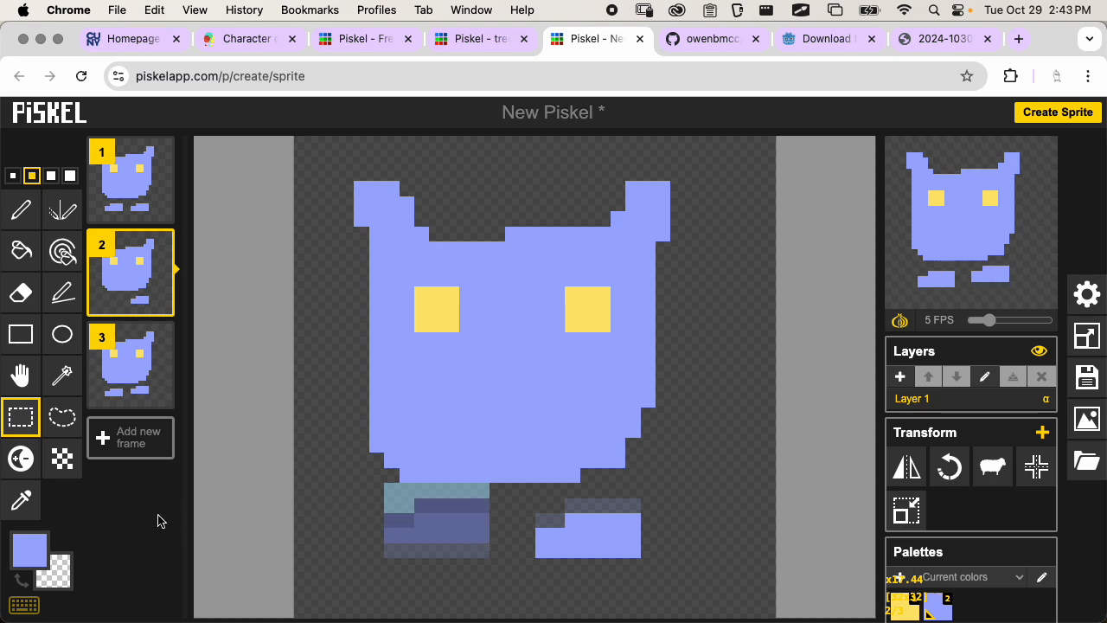
{"action": "left_click", "coordinate": [251, 488]}
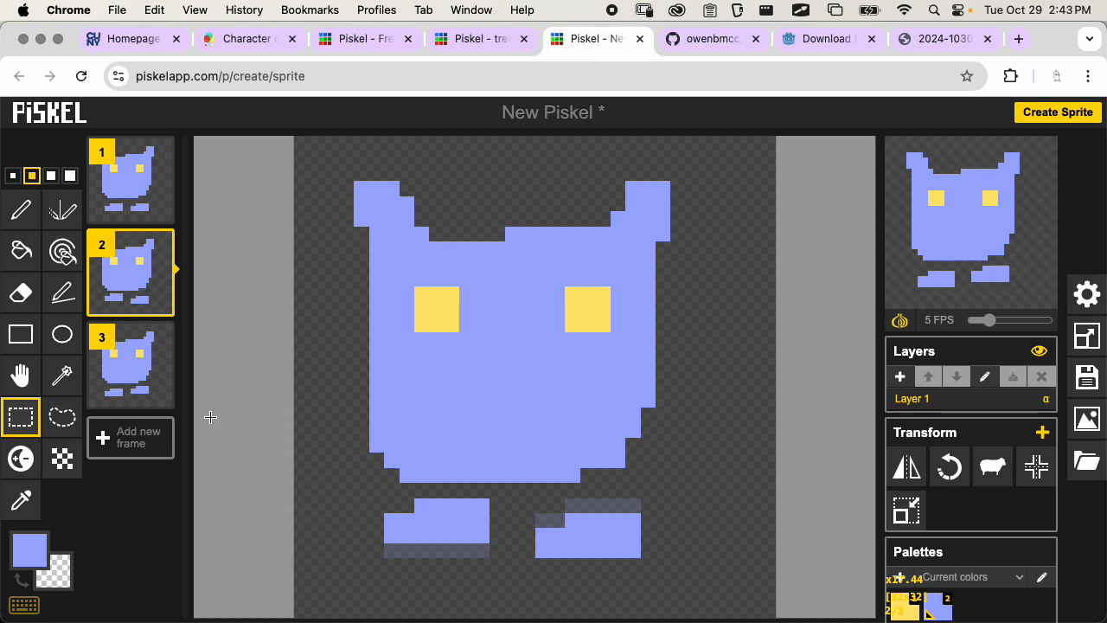
{"action": "left_click", "coordinate": [133, 179]}
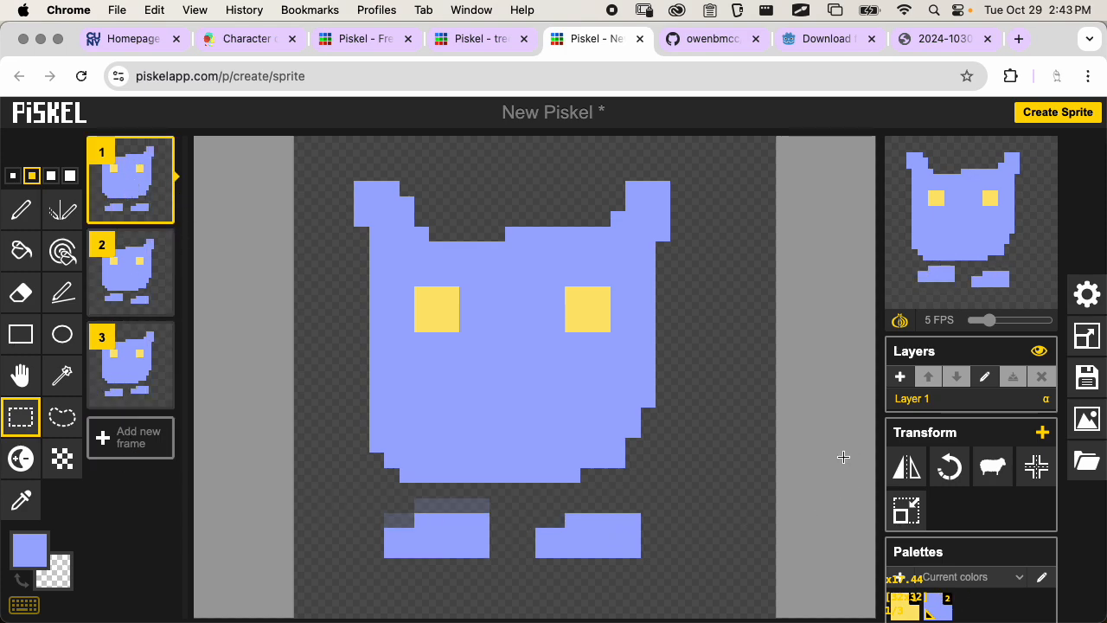
Title the sprite "character" and save it offline as a .piskel file
{"action": "left_click", "coordinate": [1086, 377]}
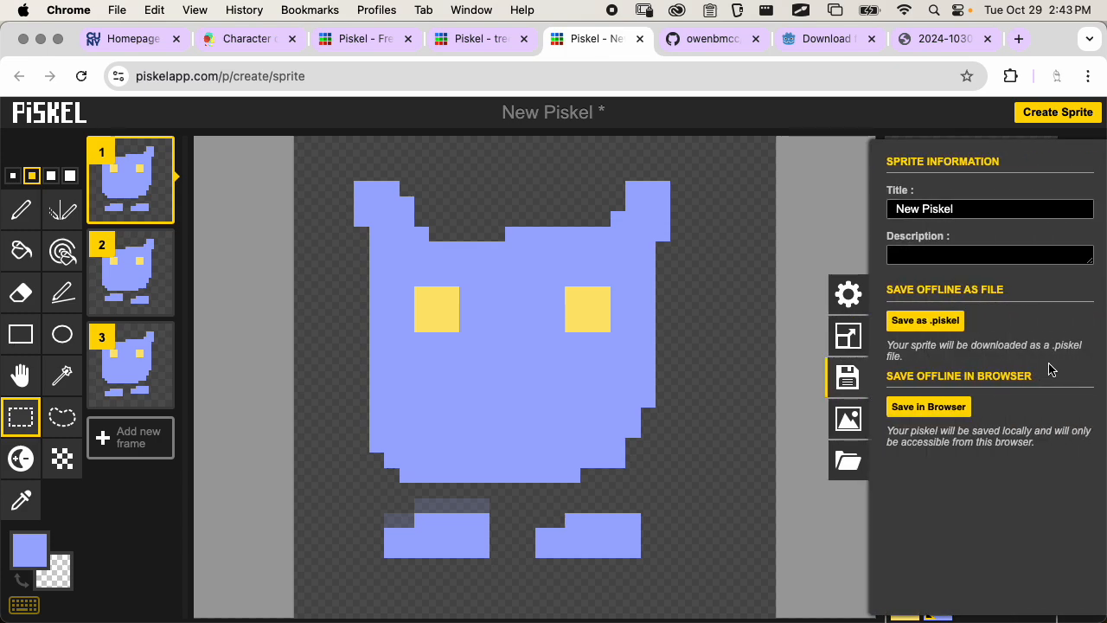
{"action": "left_click", "coordinate": [993, 208]}
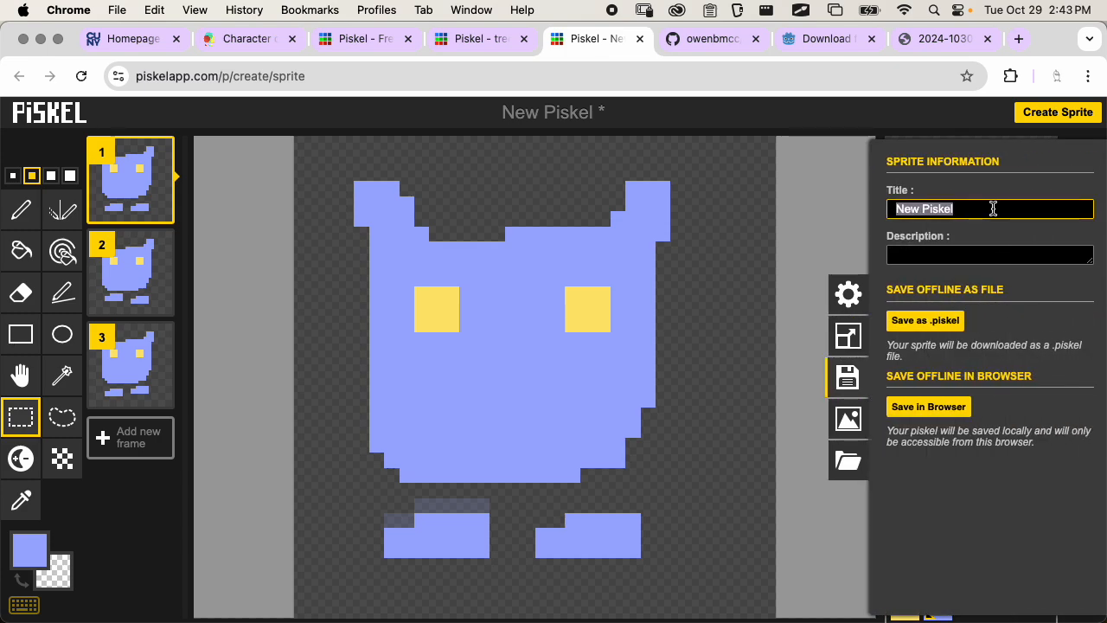
{"action": "type", "text": "character"}
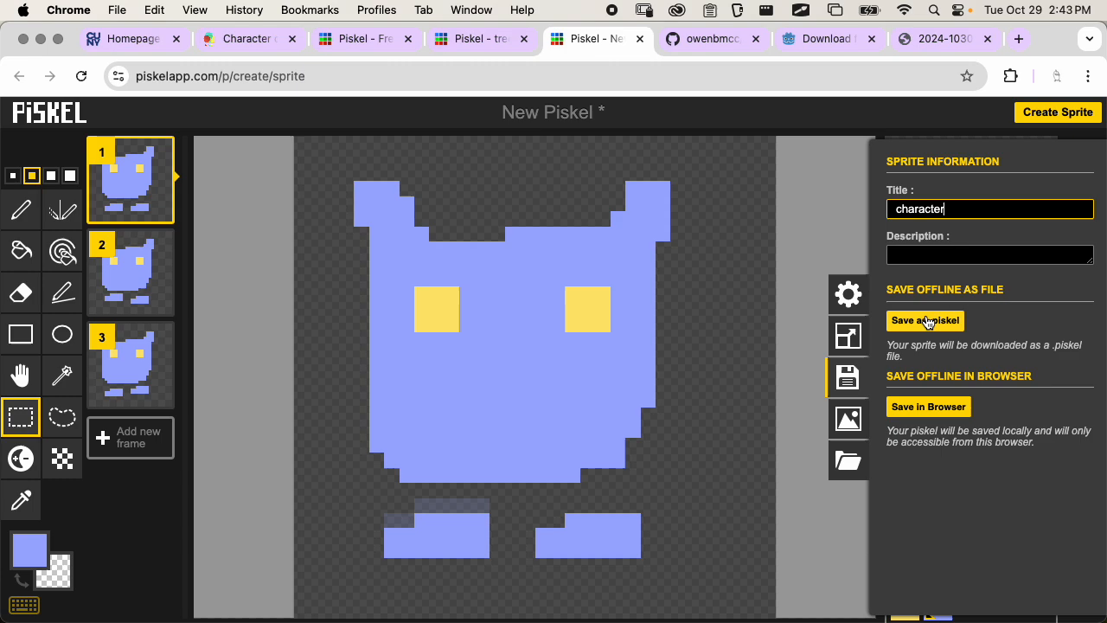
{"action": "left_click", "coordinate": [926, 321]}
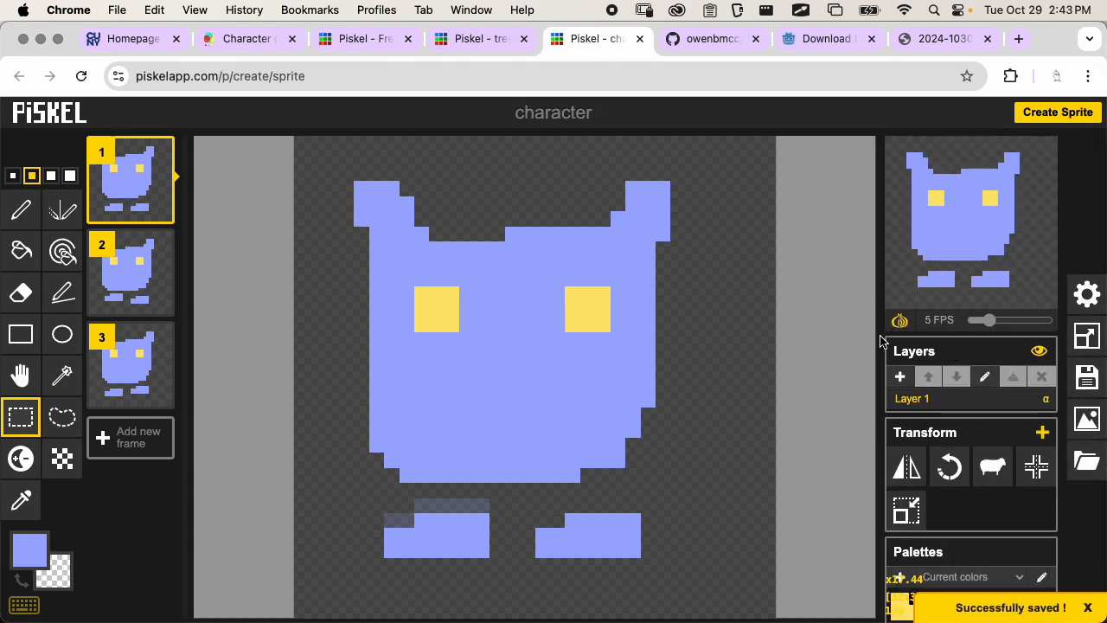
Export the animation as a PNG spritesheet at 2.0x scale, with 64 x 64 resolution per frame
{"action": "left_click", "coordinate": [1087, 418]}
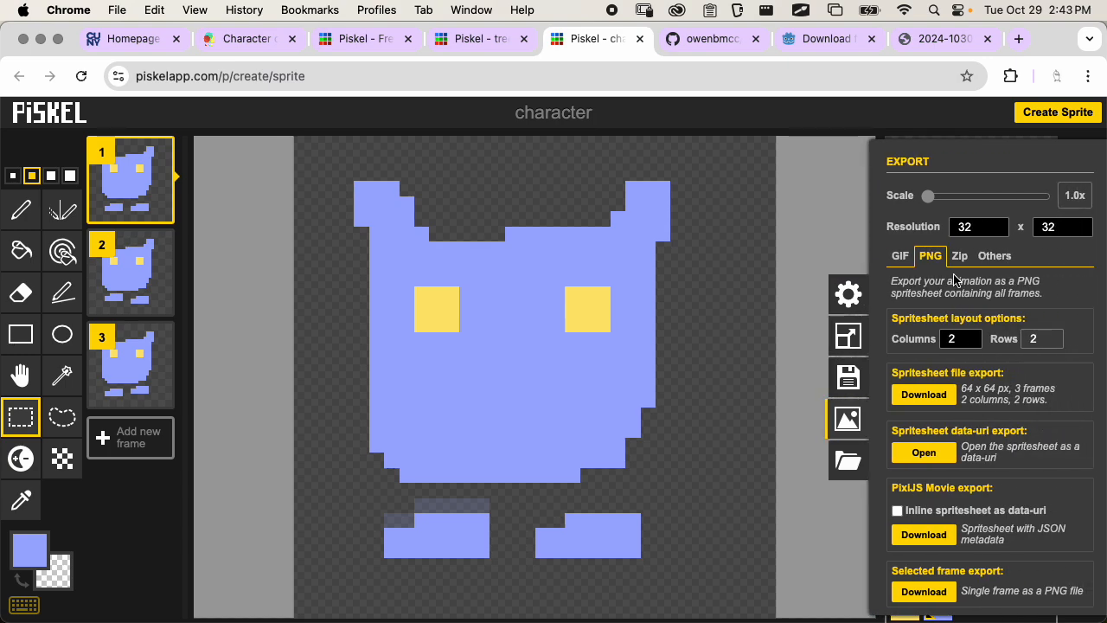
{"action": "left_click", "coordinate": [931, 256]}
{"action": "left_click_drag", "start_coordinate": [928, 198], "coordinate": [929, 198]}
{"action": "left_click", "coordinate": [934, 201]}
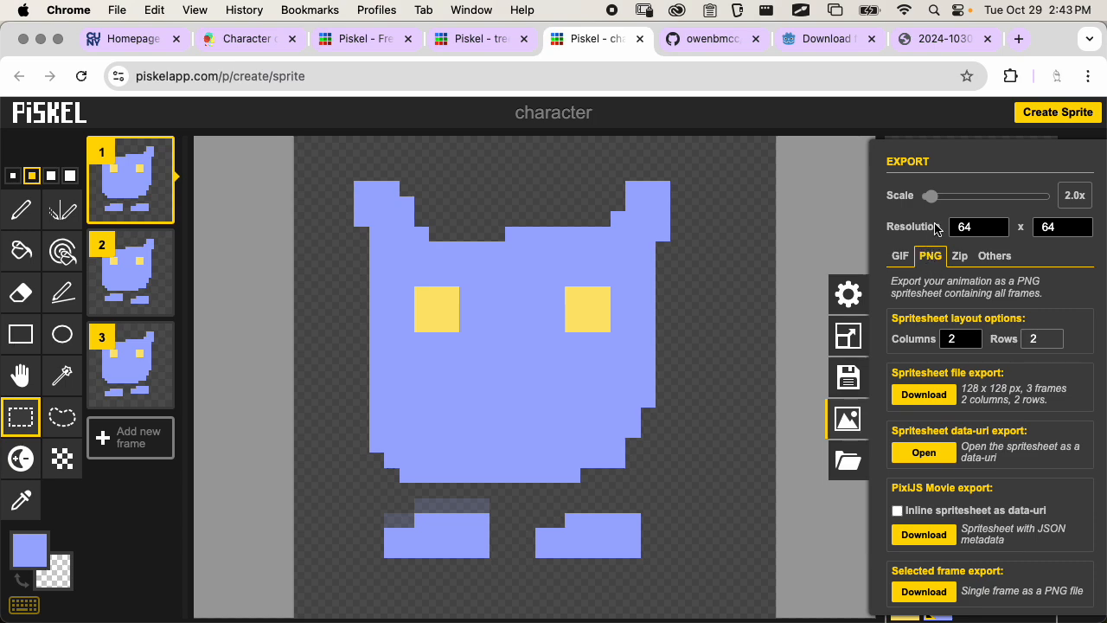
{"action": "left_click", "coordinate": [926, 396]}
{"action": "left_click", "coordinate": [848, 419]}
In Finder, move the downloaded character files into the MMP_270 Godot folder and put the .piskel file in its Art subfolder
{"action": "key", "text": "super+Tab"}
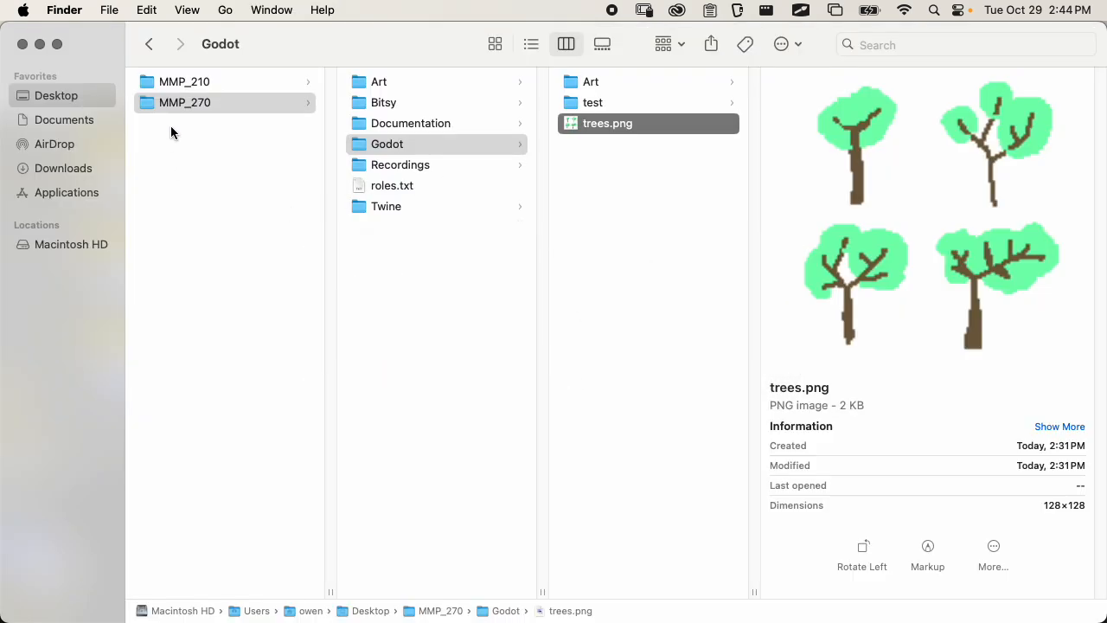
{"action": "left_click", "coordinate": [57, 172]}
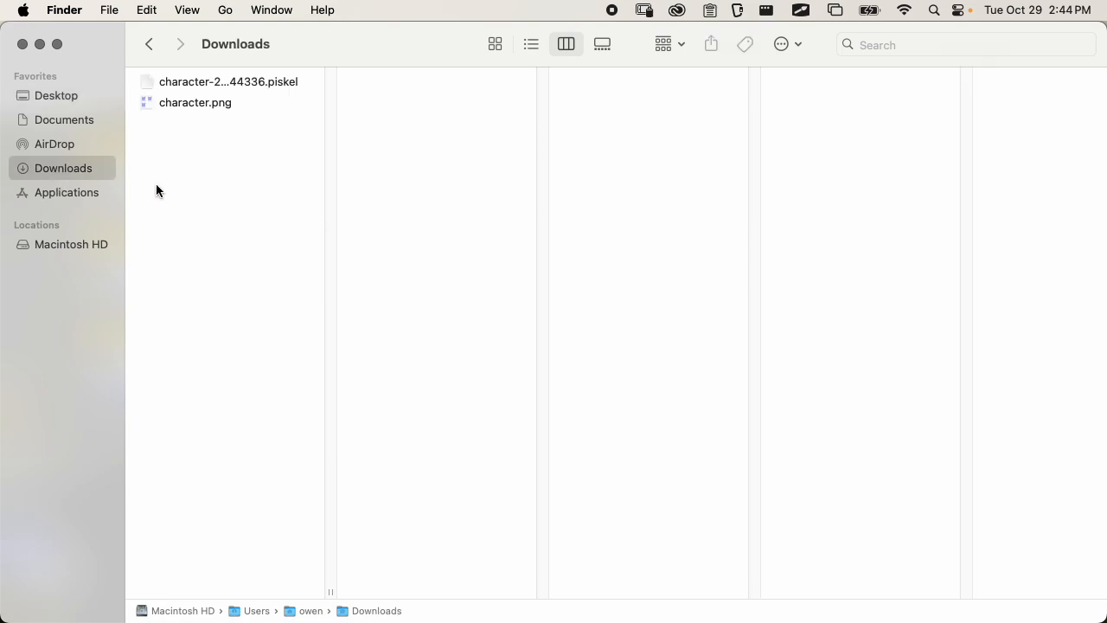
{"action": "left_click_drag", "start_coordinate": [164, 123], "coordinate": [631, 245]}
{"action": "mouse_move", "coordinate": [178, 103]}
{"action": "mouse_move", "coordinate": [598, 105]}
{"action": "left_mouse_down"}
{"action": "mouse_move", "coordinate": [638, 91]}
{"action": "mouse_move", "coordinate": [593, 84]}
{"action": "left_mouse_up"}
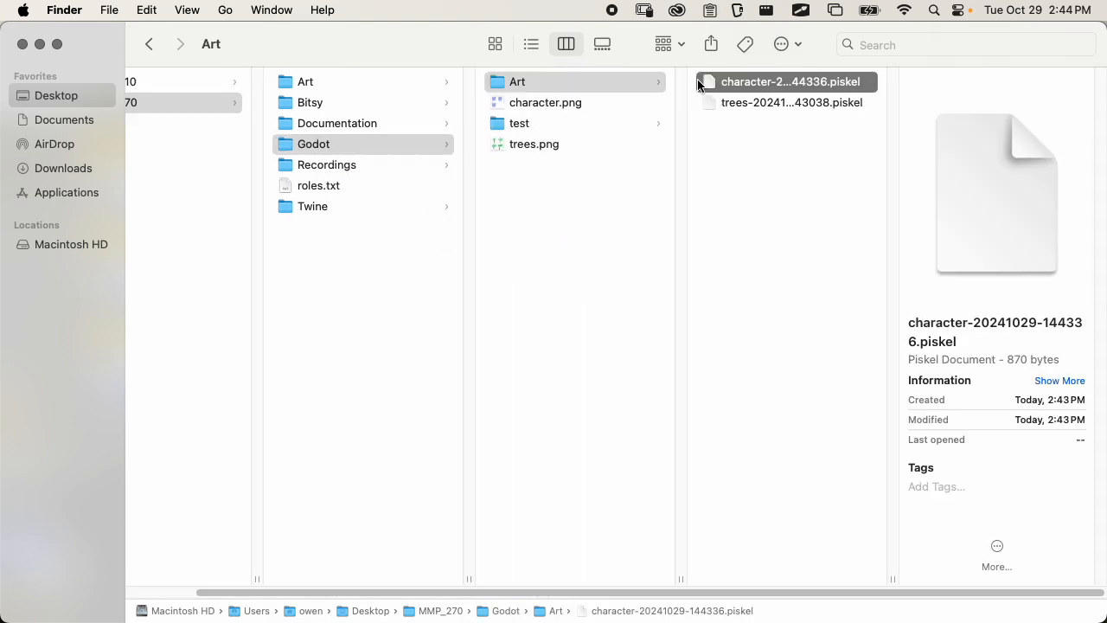
Preview character.png and trees.png in the Godot folder to compare the two spritesheets
{"action": "left_click", "coordinate": [579, 145]}
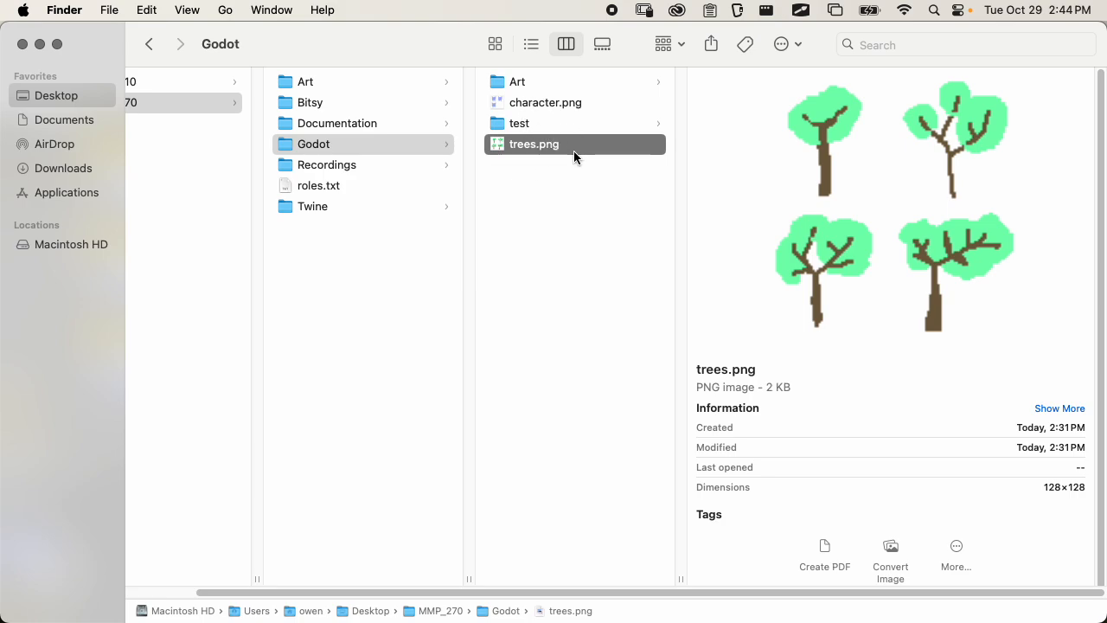
{"action": "left_click", "coordinate": [564, 110]}
{"action": "key", "text": "space"}
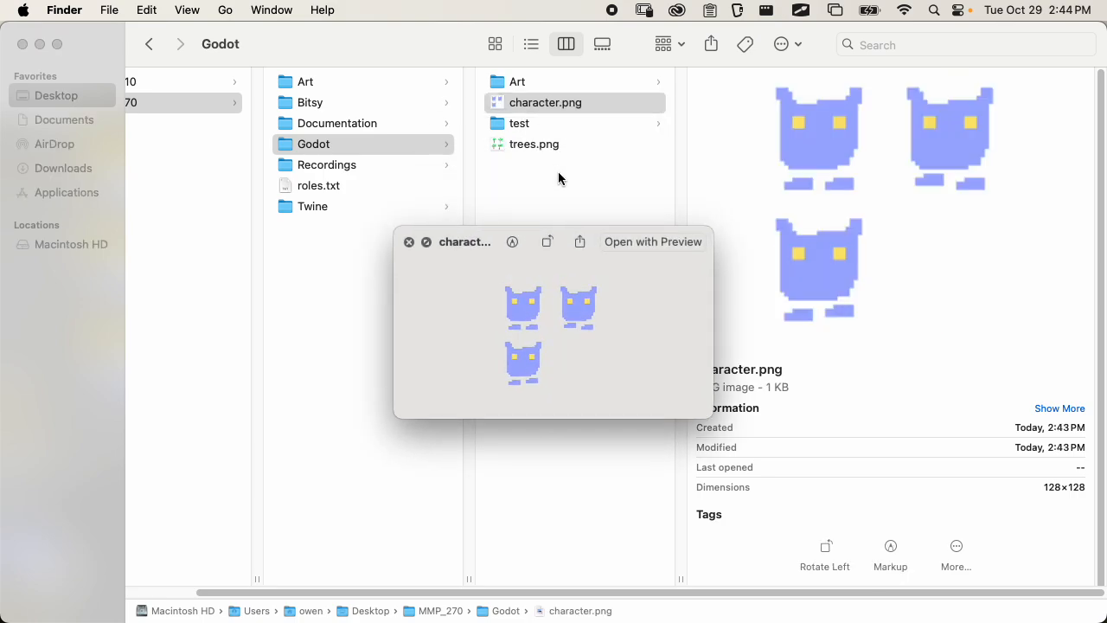
{"action": "left_click", "coordinate": [556, 144]}
{"action": "key", "text": "space"}
{"action": "key", "text": "space"}
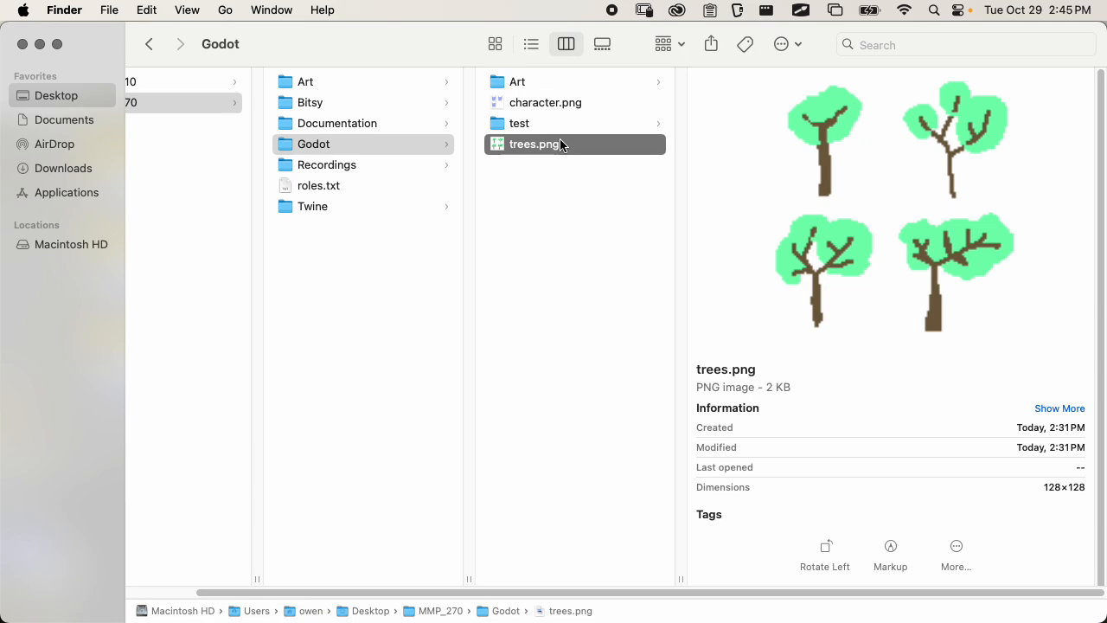
Switch to the TextEdit notes on file sizes and highlight the line "1 bit (0, 1)"
{"action": "key", "text": "super+Tab"}
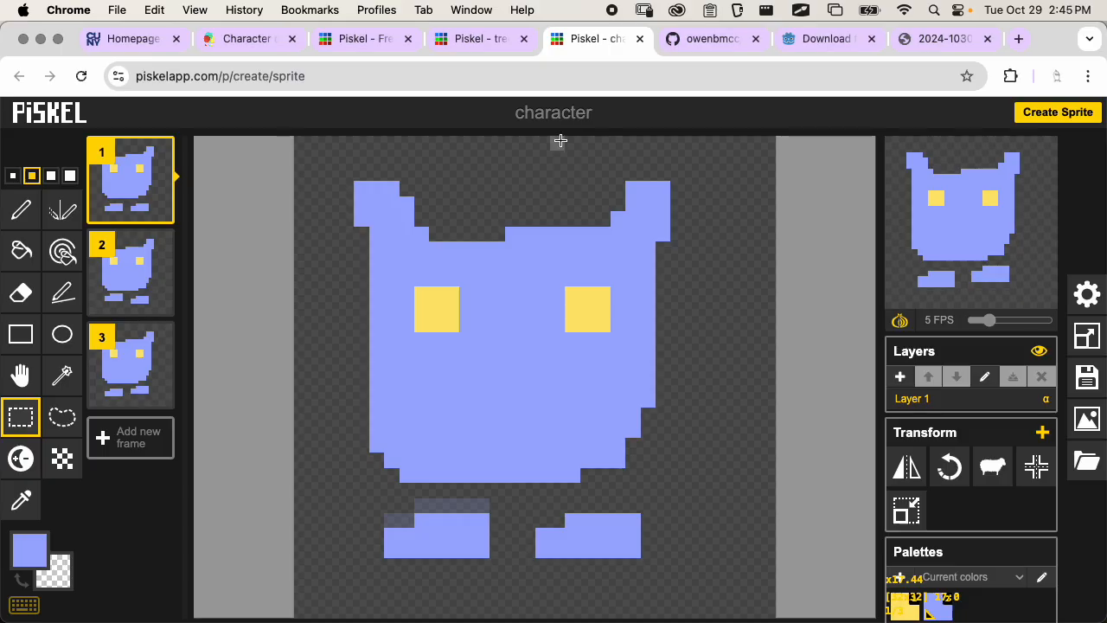
{"action": "key", "text": "super+Tab"}
{"action": "key", "text": "Tab"}
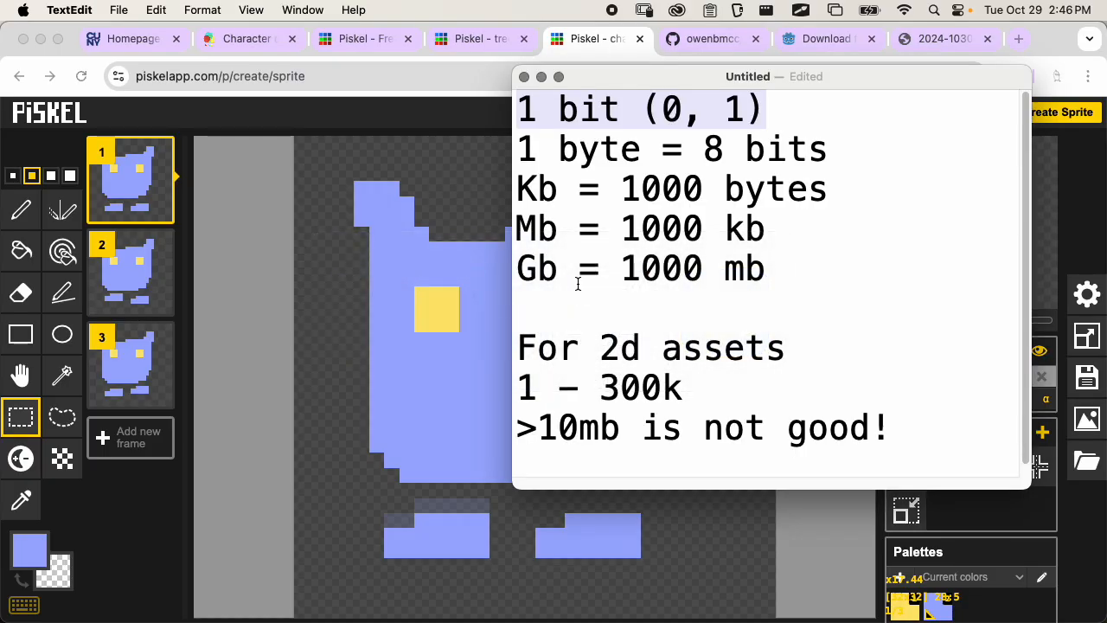
{"action": "left_click", "coordinate": [677, 120]}
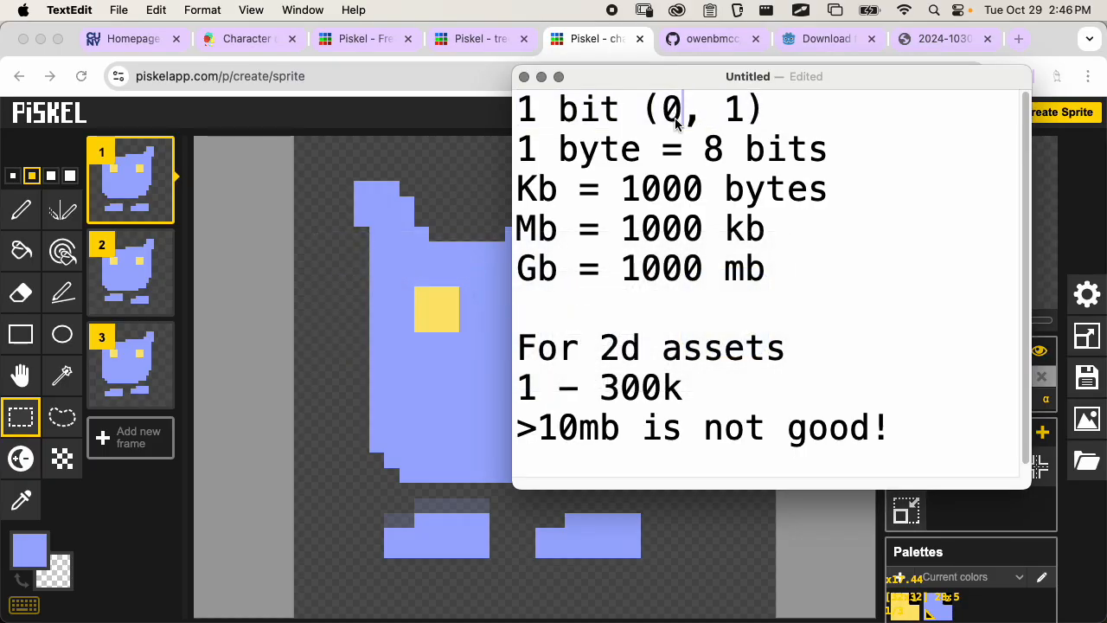
{"action": "left_click_drag", "start_coordinate": [519, 108], "coordinate": [809, 122]}
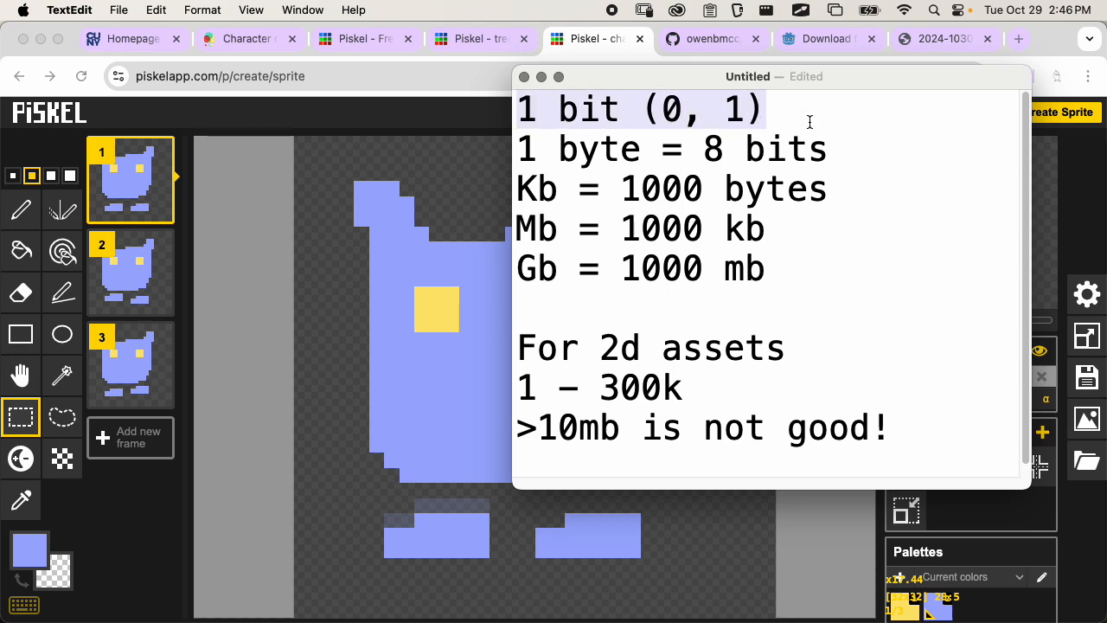
Create a new plain-text document and move its window beside the file size notes
{"action": "key", "text": "super+n"}
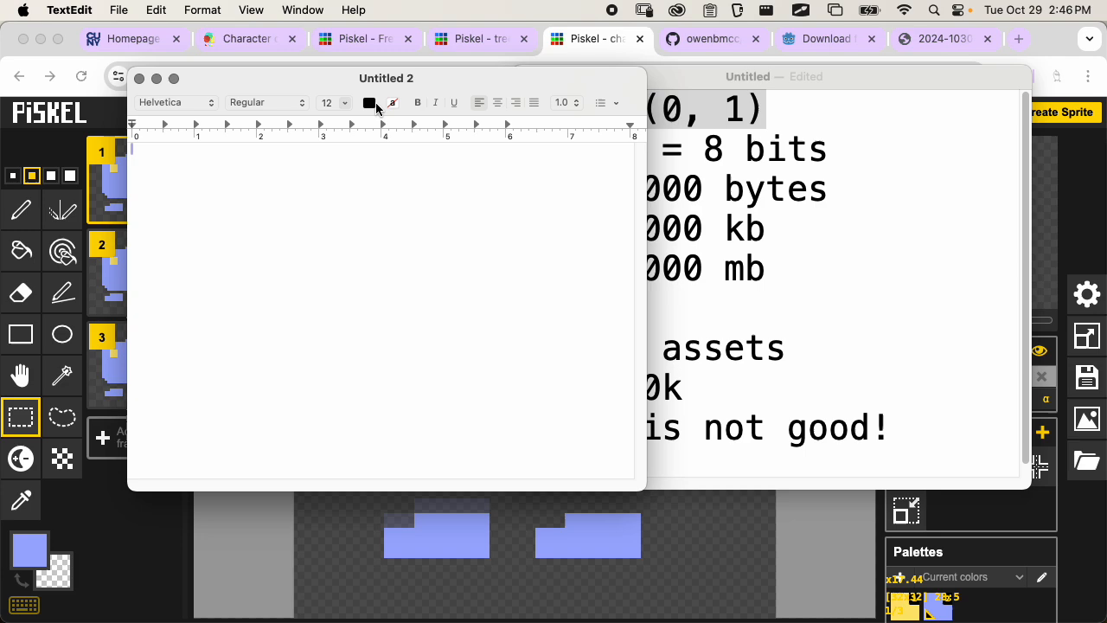
{"action": "key", "text": "super+shift+t"}
{"action": "left_click_drag", "start_coordinate": [399, 78], "coordinate": [318, 78]}
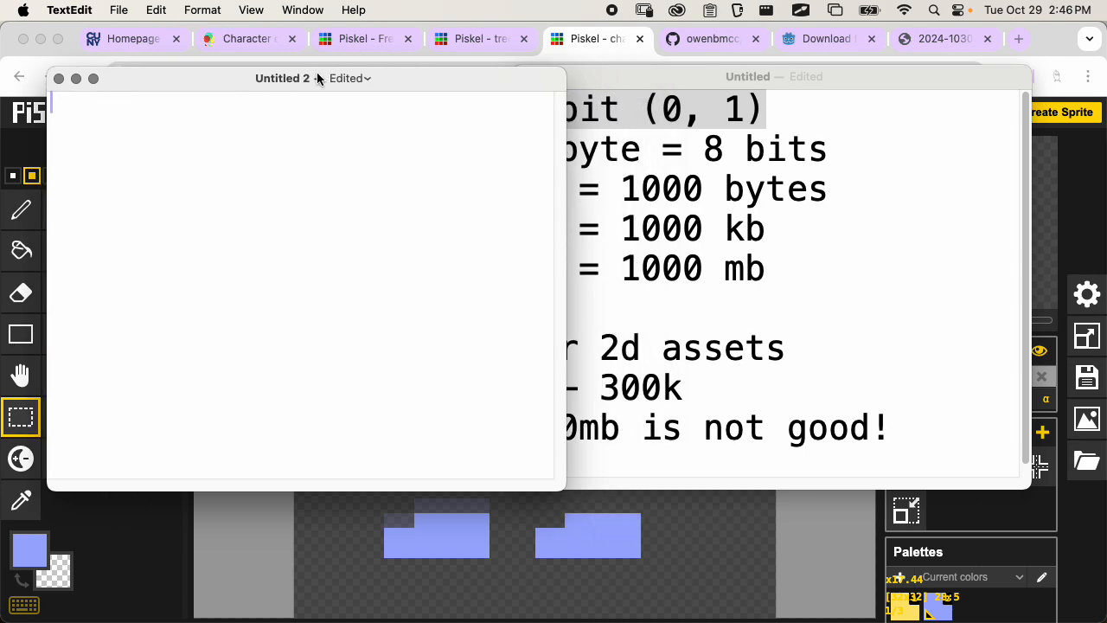
List the powers of two 2, 4, 8 and 16 on separate lines in the new document
{"action": "type", "text": "2"}
{"action": "key", "text": "Return"}
{"action": "type", "text": "4"}
{"action": "key", "text": "Return"}
{"action": "type", "text": "8"}
{"action": "key", "text": "Return"}
{"action": "type", "text": "16"}
{"action": "key", "text": "Return"}
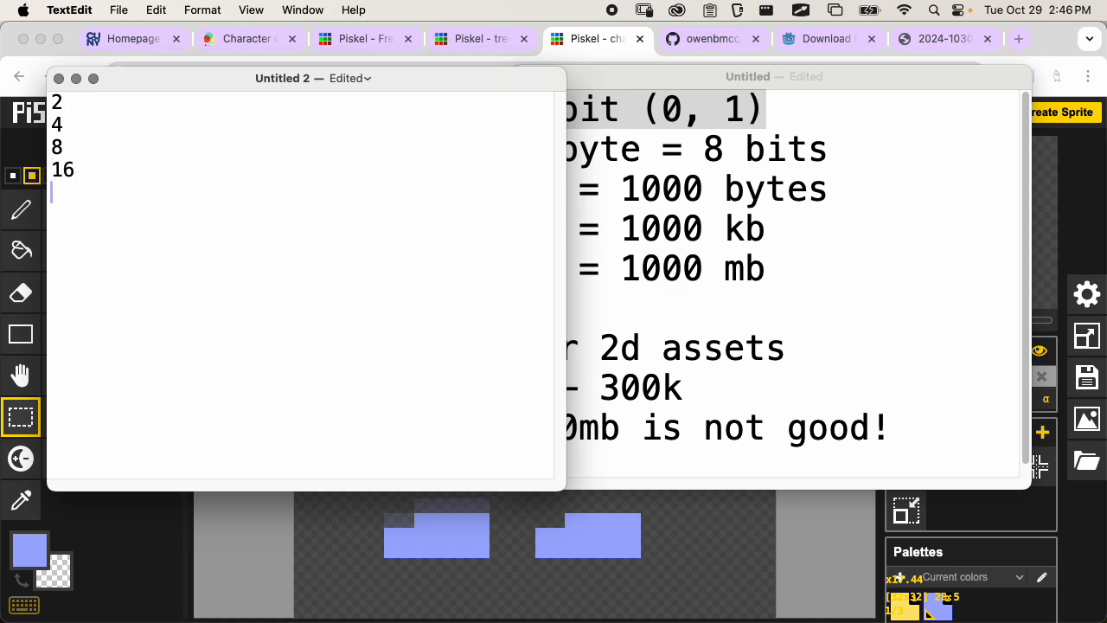
Continue the list with 32, 64, 128 and 256 on separate lines, removing any mistyped characters
{"action": "type", "text": "32"}
{"action": "key", "text": "Return"}
{"action": "type", "text": "64"}
{"action": "key", "text": "Return"}
{"action": "type", "text": "`1"}
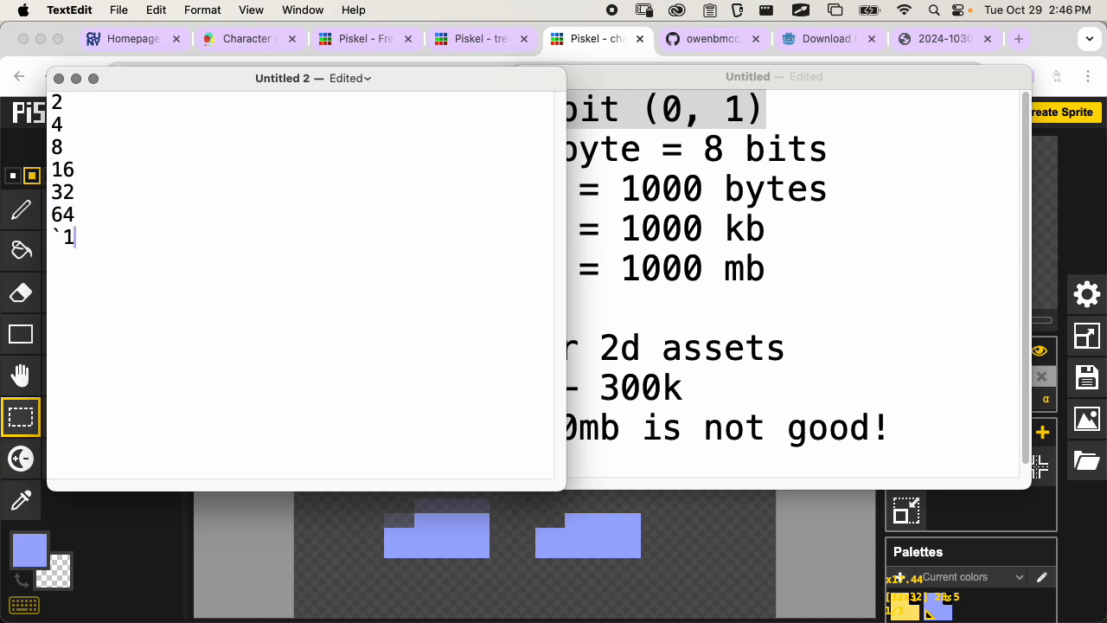
{"action": "type", "text": "8"}
{"action": "key", "text": "BackSpace"}
{"action": "key", "text": "BackSpace"}
{"action": "key", "text": "BackSpace"}
{"action": "type", "text": "128"}
{"action": "key", "text": "Return"}
{"action": "type", "text": "256"}
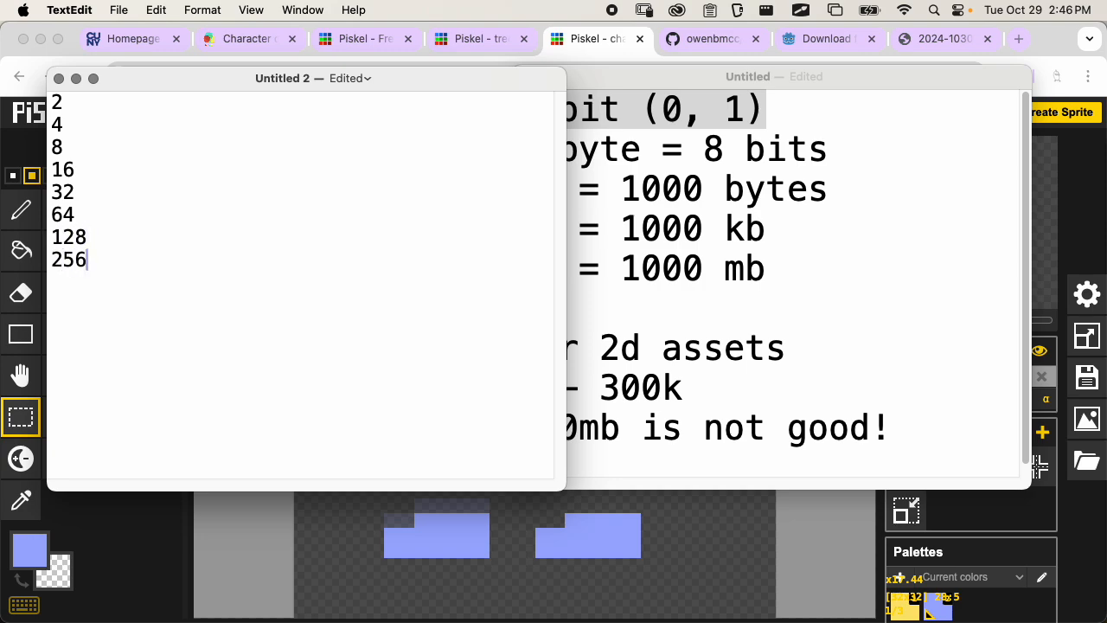
Enlarge the text of the number list to about the size of the neighbouring notes
{"action": "key", "text": "super+plus"}
{"action": "key", "text": "super+plus"}
{"action": "key", "text": "super+plus"}
{"action": "key", "text": "super+plus"}
{"action": "key", "text": "super+plus"}
{"action": "key", "text": "super+plus"}
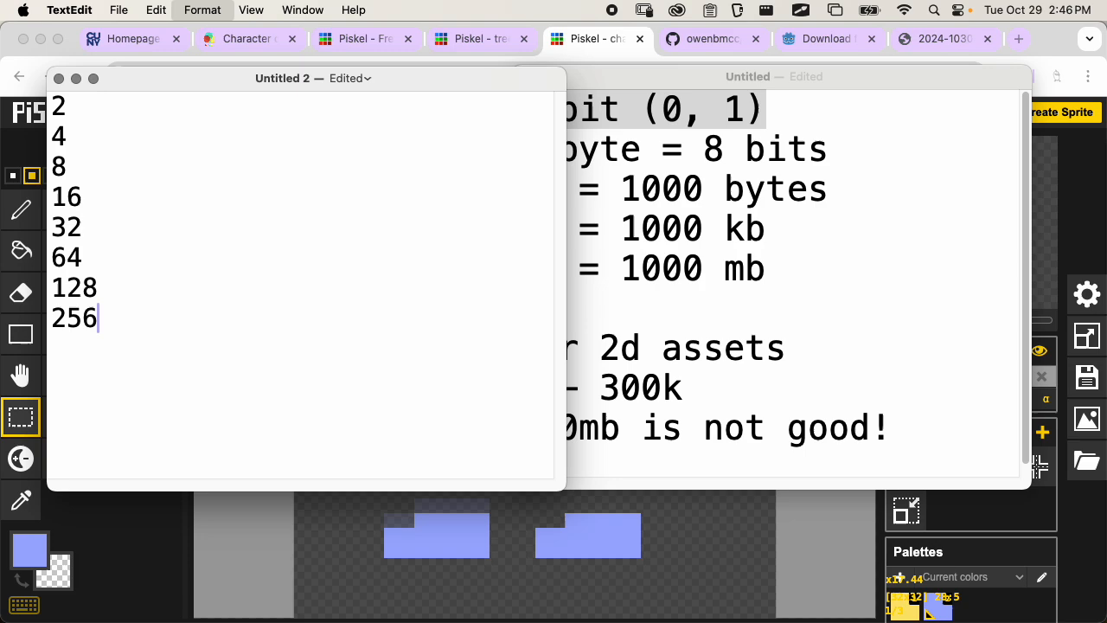
{"action": "key", "text": "super+plus"}
{"action": "key", "text": "super+plus"}
{"action": "key", "text": "super+plus"}
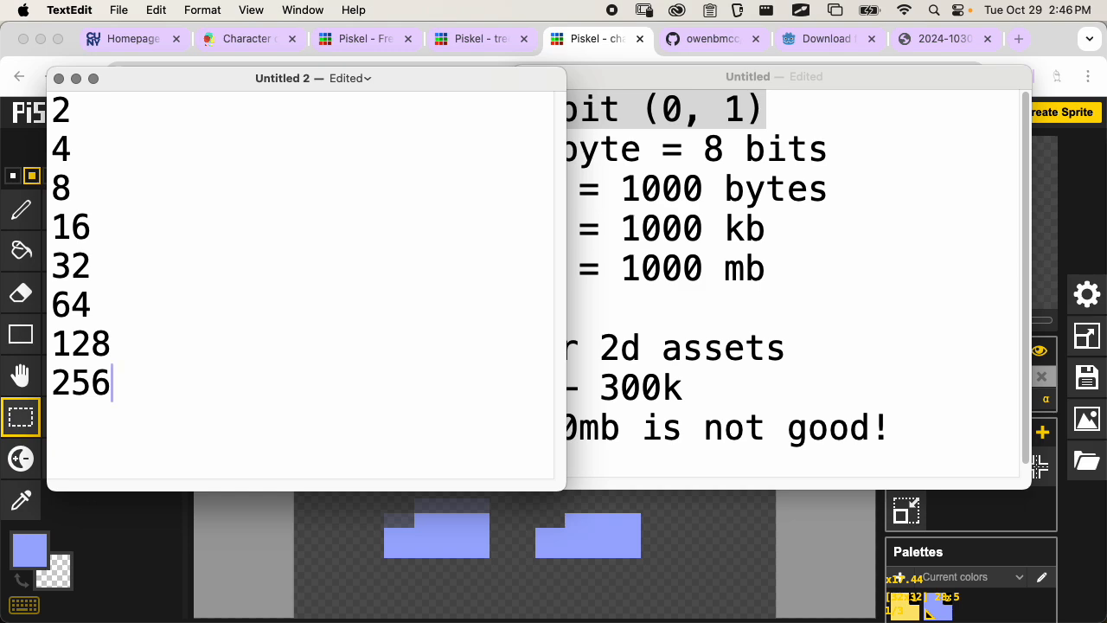
Add 512 and 1024 to the list and make the document window taller to fit all the lines
{"action": "key", "text": "Return"}
{"action": "type", "text": "512"}
{"action": "key", "text": "Return"}
{"action": "type", "text": "1024"}
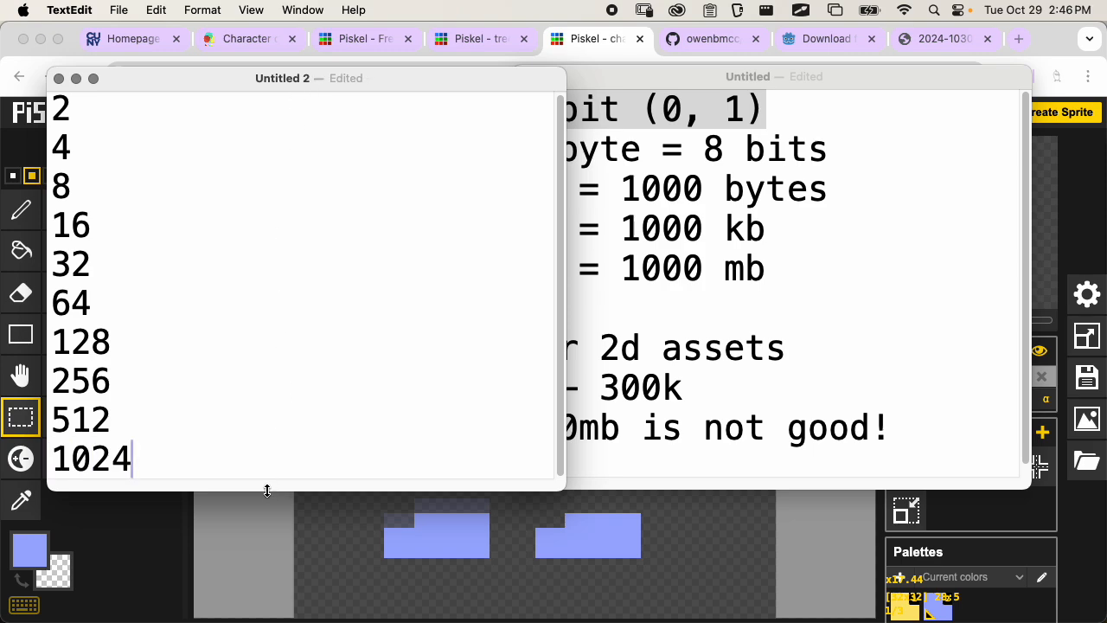
{"action": "left_click_drag", "start_coordinate": [267, 491], "coordinate": [249, 571]}
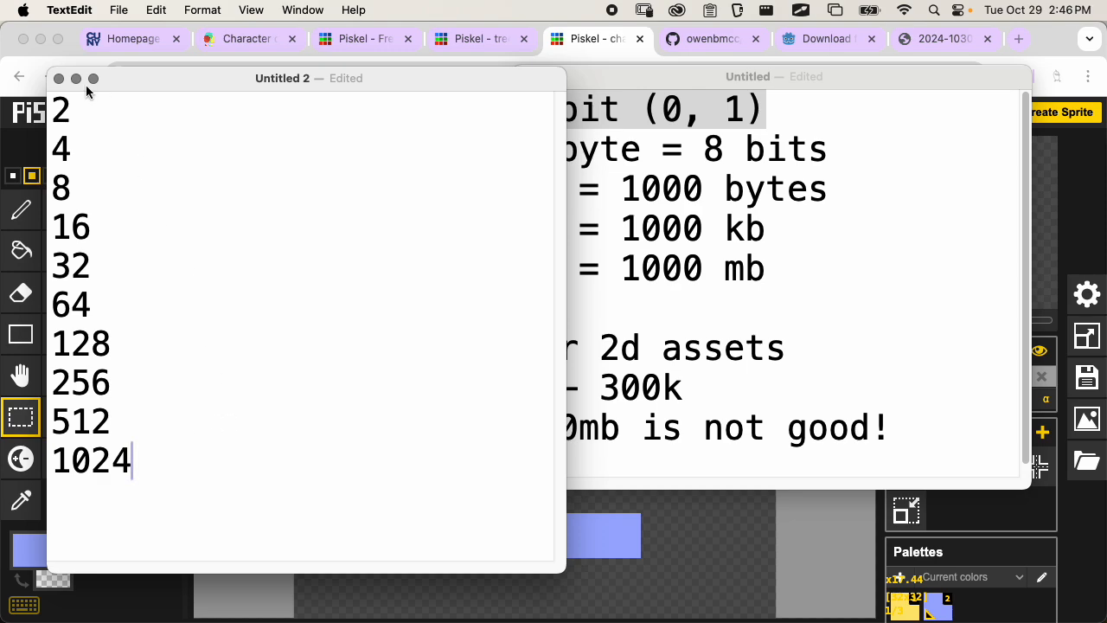
Highlight the values 32 through 1024 in the list, then clear the selection
{"action": "left_click_drag", "start_coordinate": [86, 146], "coordinate": [60, 122]}
{"action": "left_click_drag", "start_coordinate": [83, 205], "coordinate": [57, 197]}
{"action": "left_click_drag", "start_coordinate": [58, 259], "coordinate": [197, 482]}
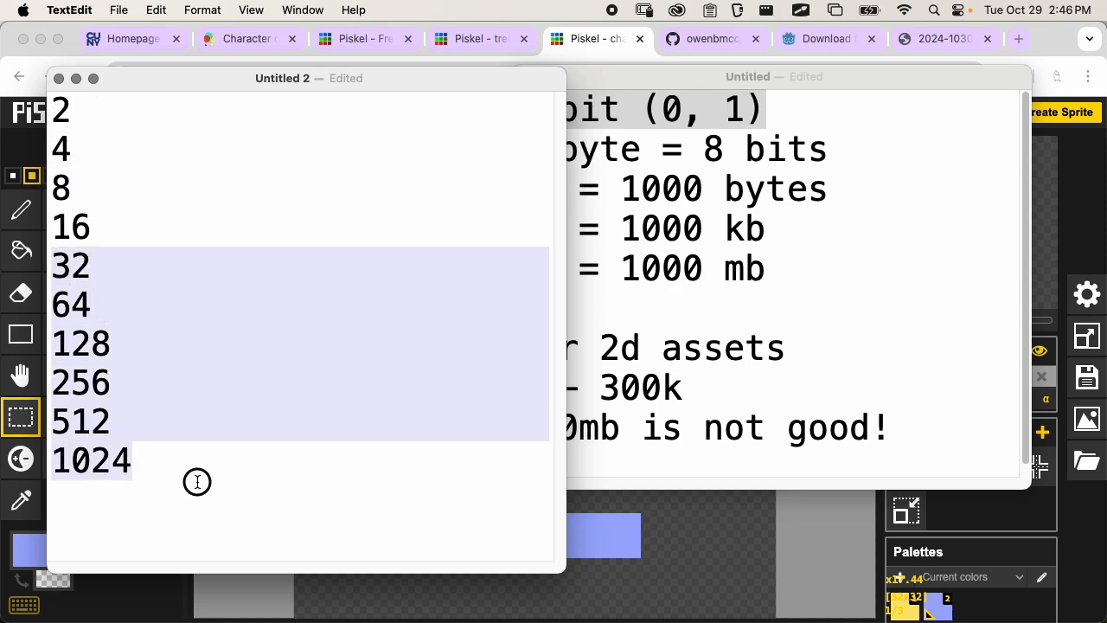
{"action": "left_click", "coordinate": [199, 480]}
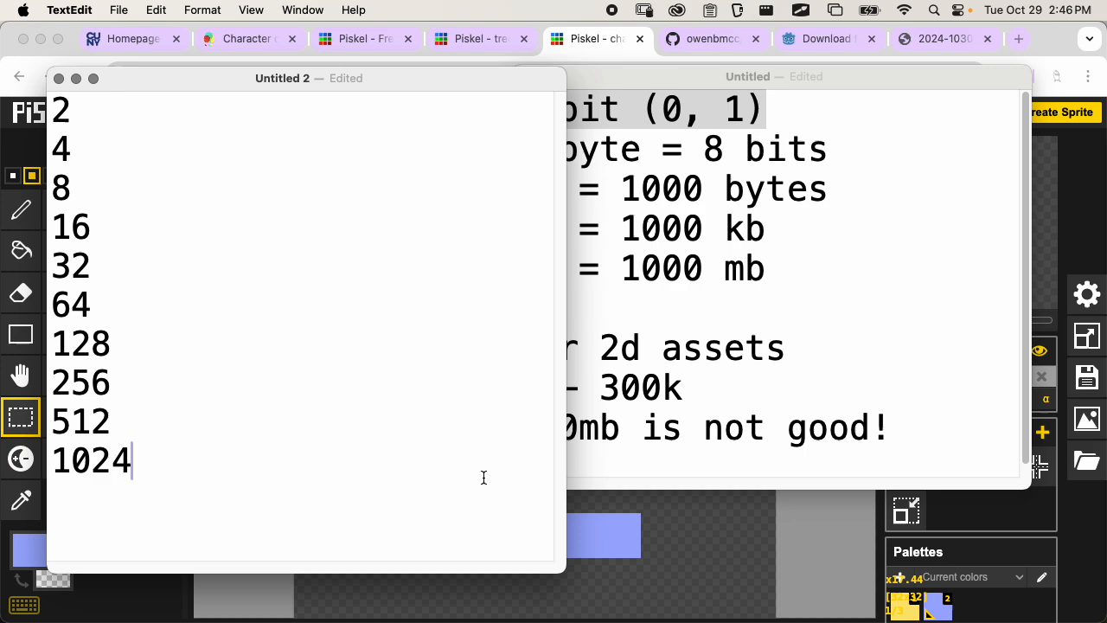